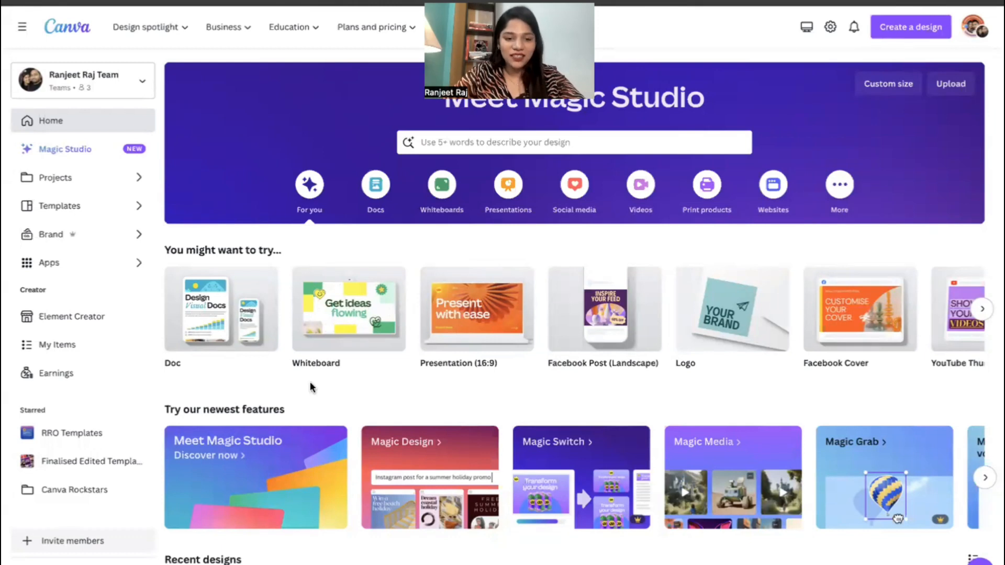
Open the Magic Studio overview and examine its AI tools from Magic Design down to the AI apps
click(215, 476)
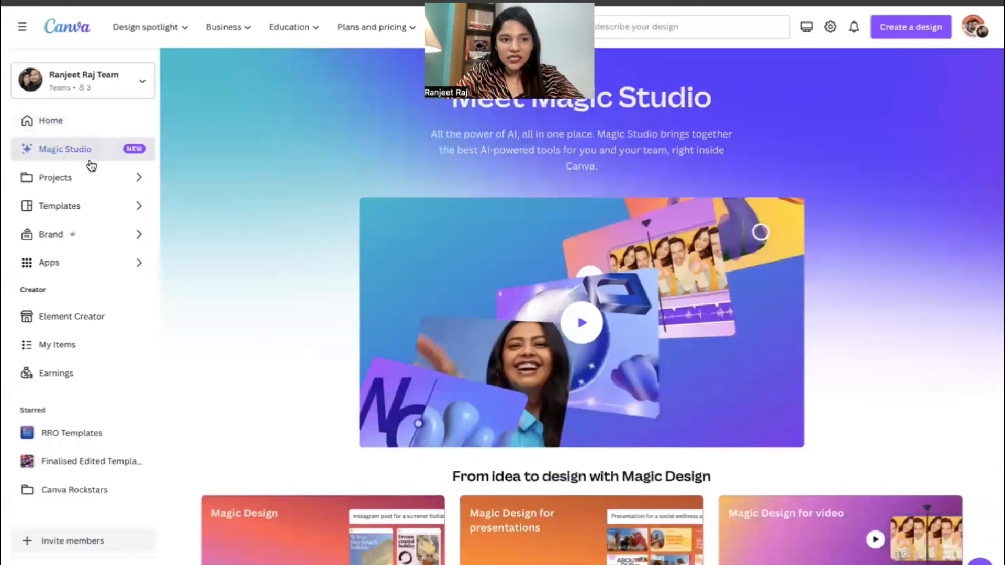
click(45, 120)
scroll(335, 463, down, 3)
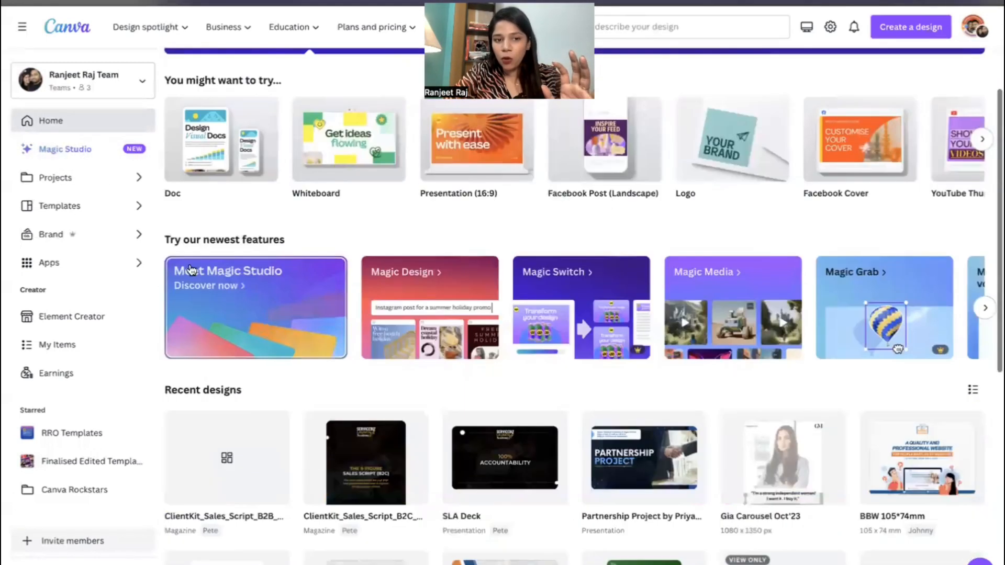
click(269, 301)
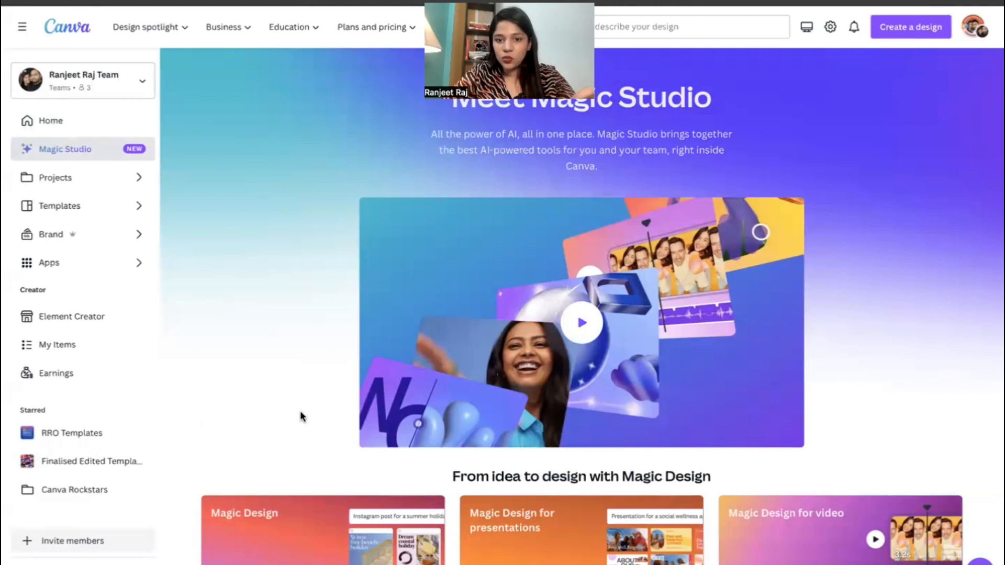
scroll(300, 413, down, 8)
scroll(302, 417, down, 8)
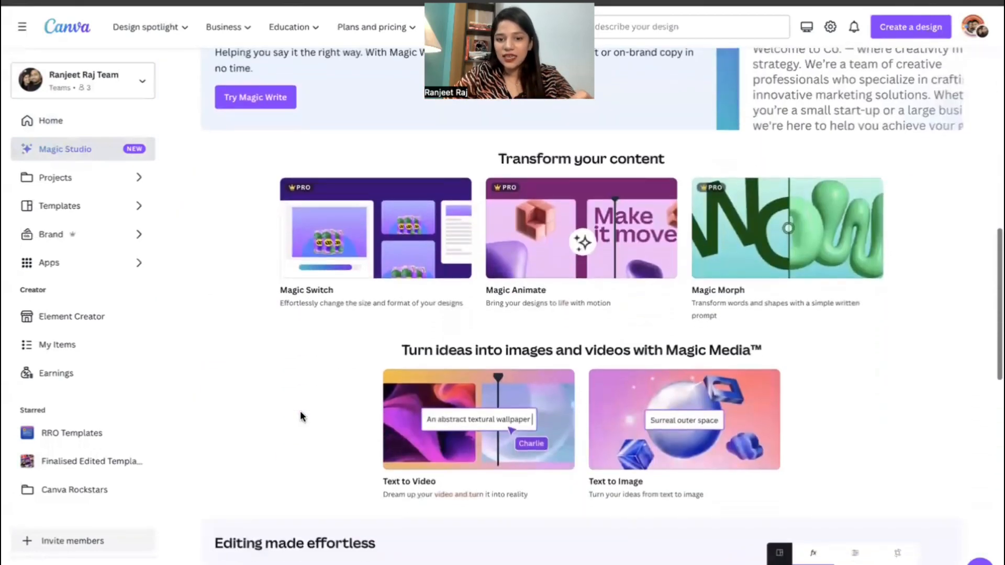
scroll(301, 414, down, 8)
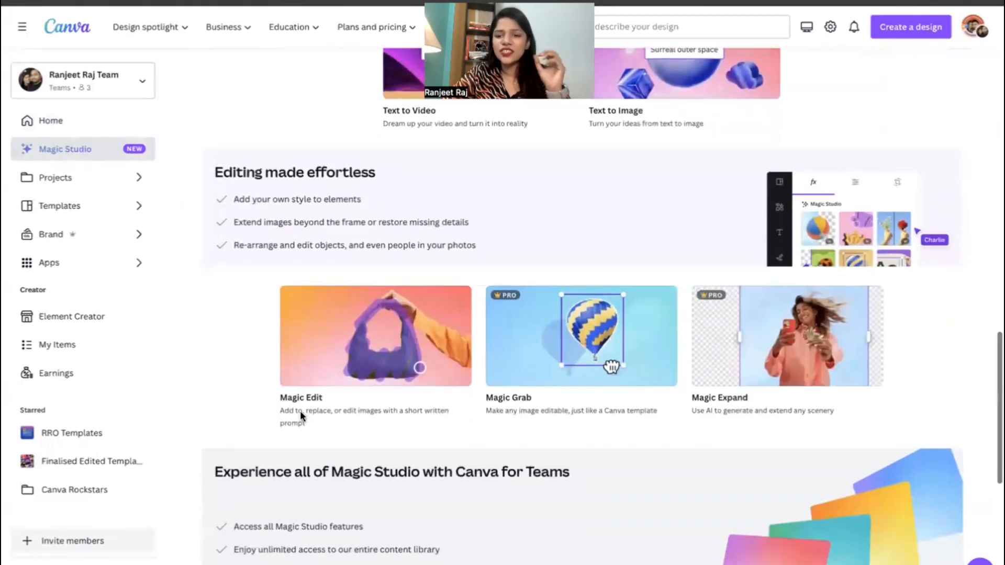
scroll(302, 417, down, 3)
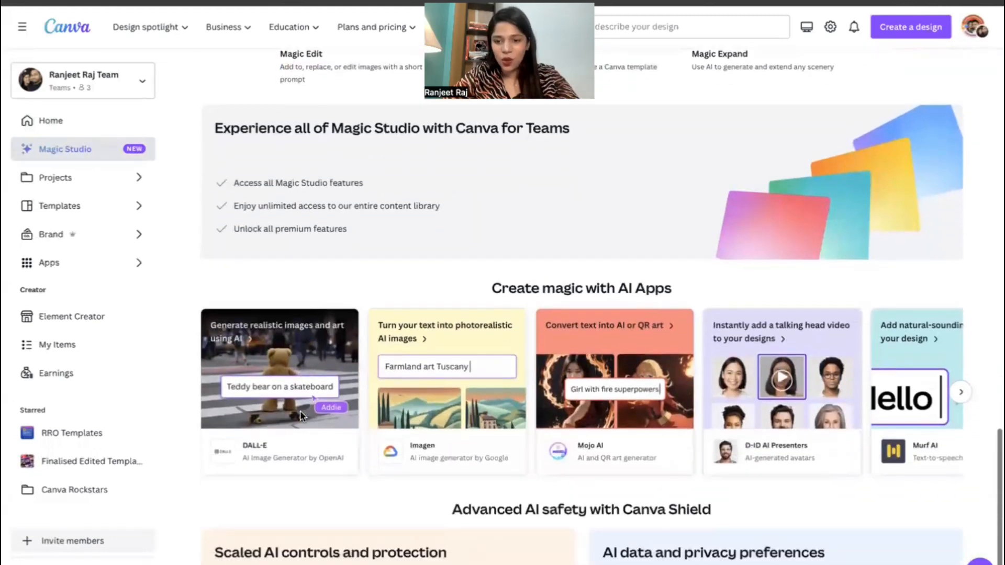
scroll(302, 417, up, 20)
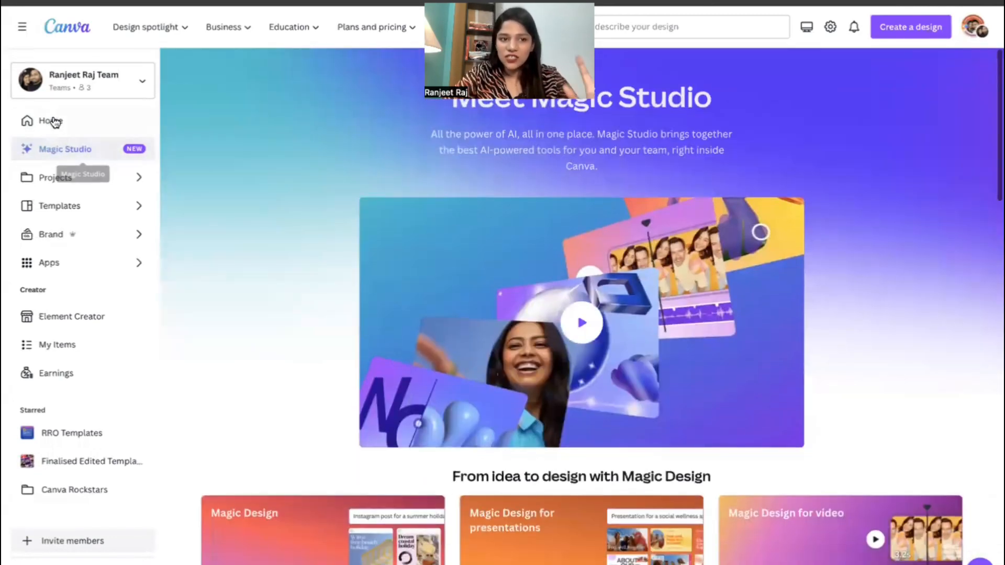
Return to the home page, start Magic Design from the newest features, and set the design search to templates
click(52, 123)
scroll(344, 522, right, 2)
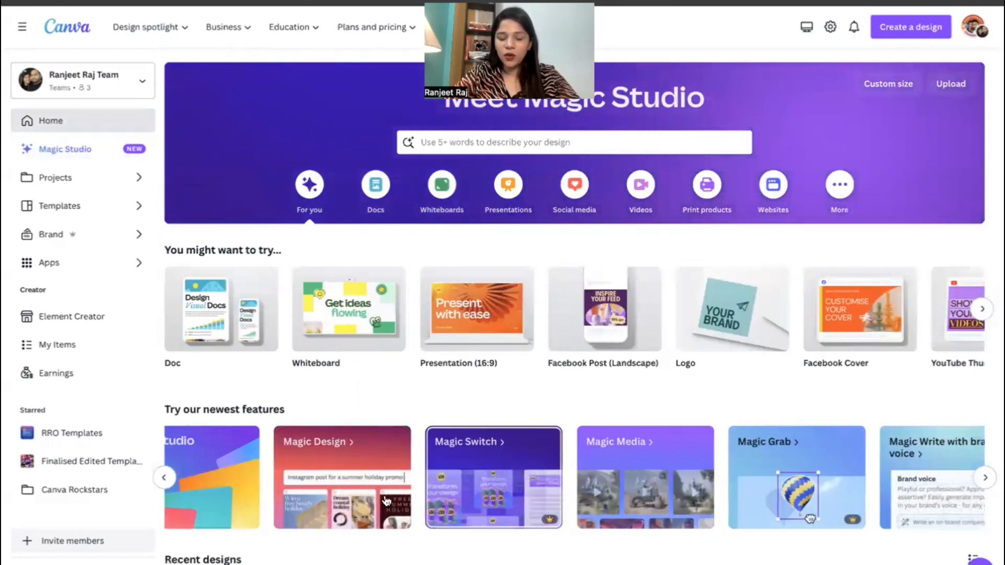
click(342, 485)
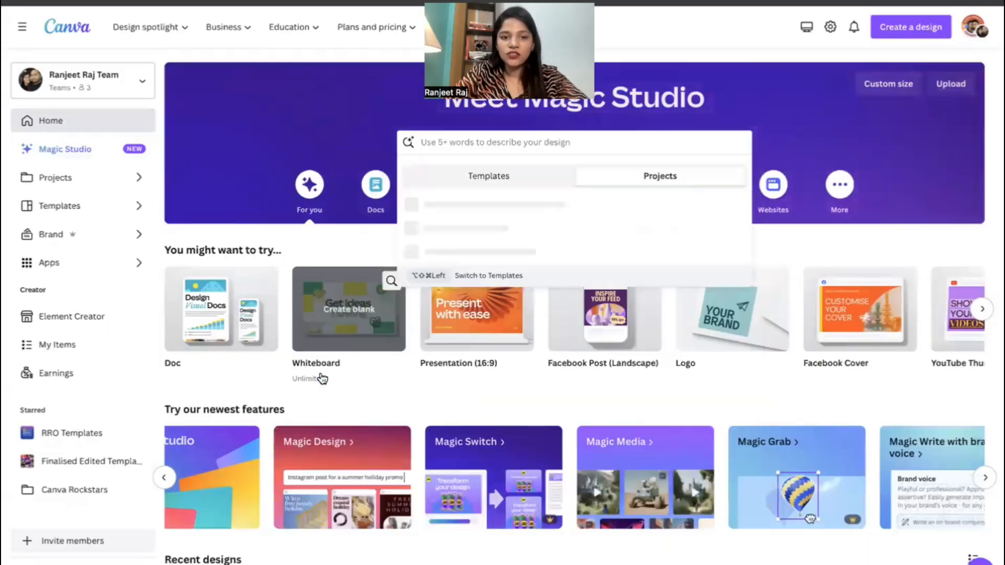
click(330, 375)
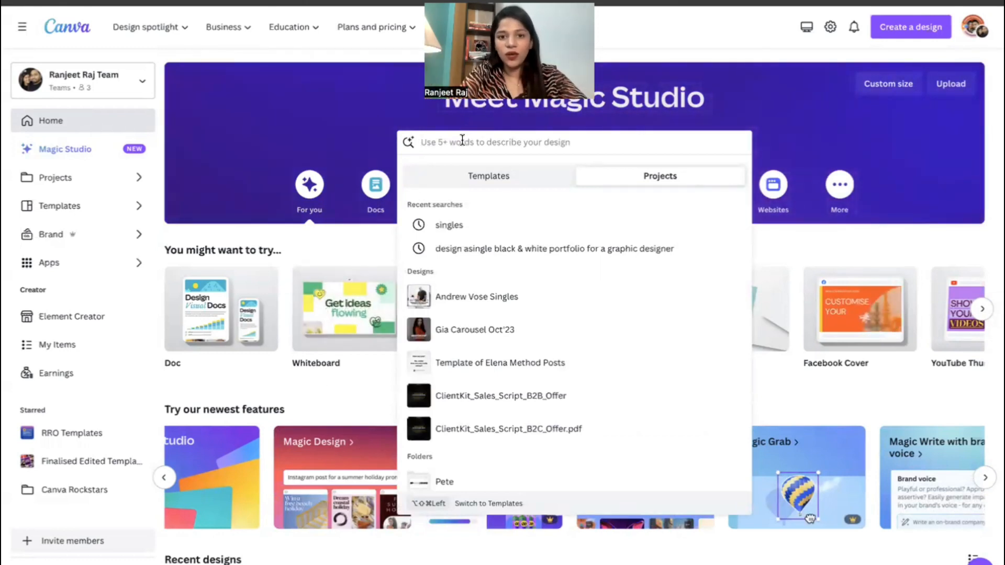
click(484, 176)
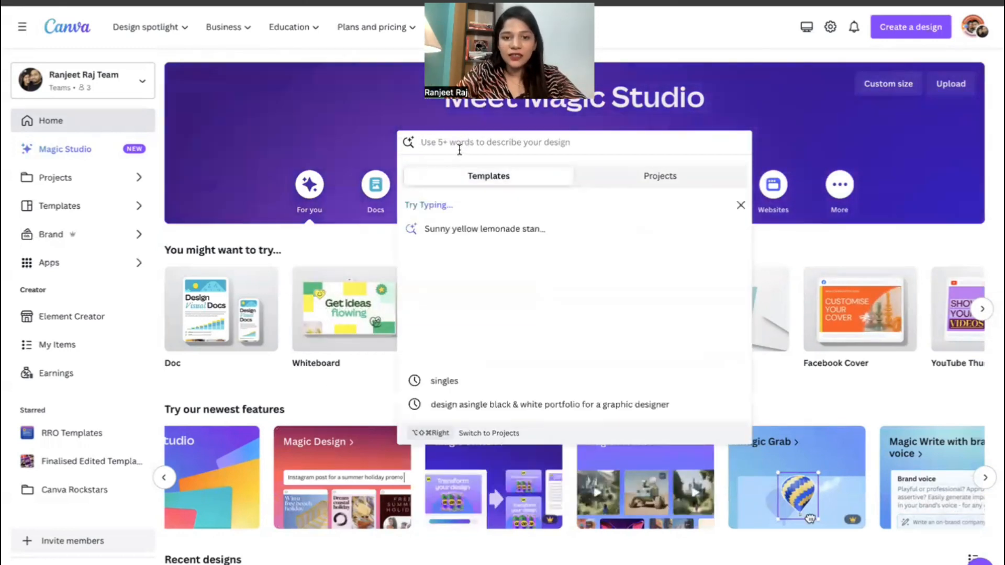
Search the templates for a prompt to design a portfolio presentation for a named person as a graphic designer, and show all results
text(design a)
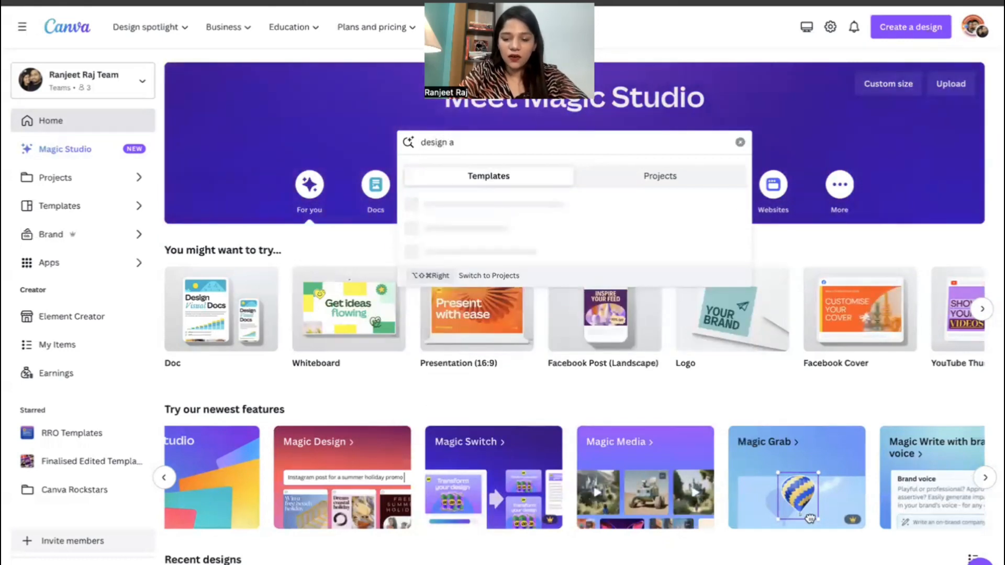
text( portfolio prese)
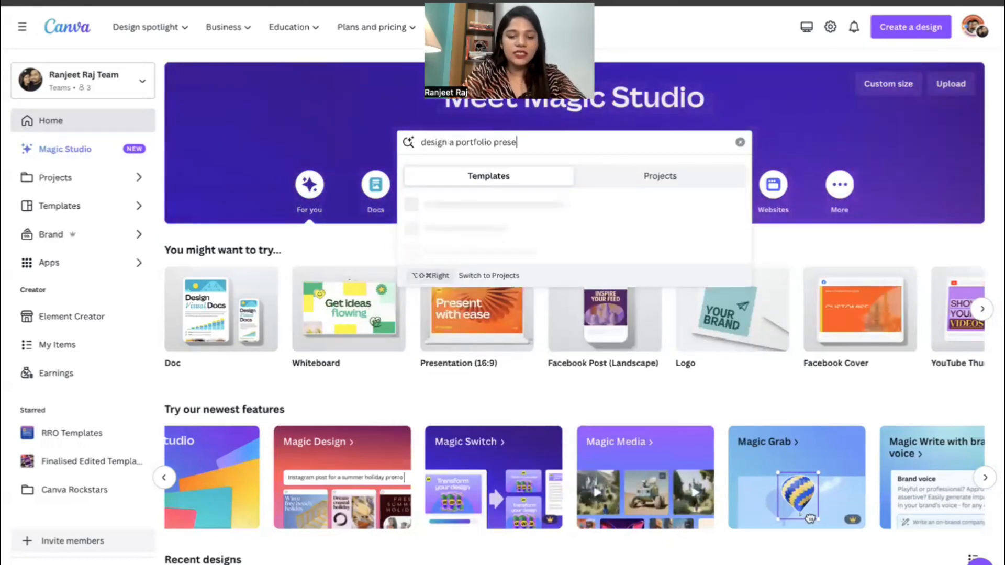
text(ntation fo)
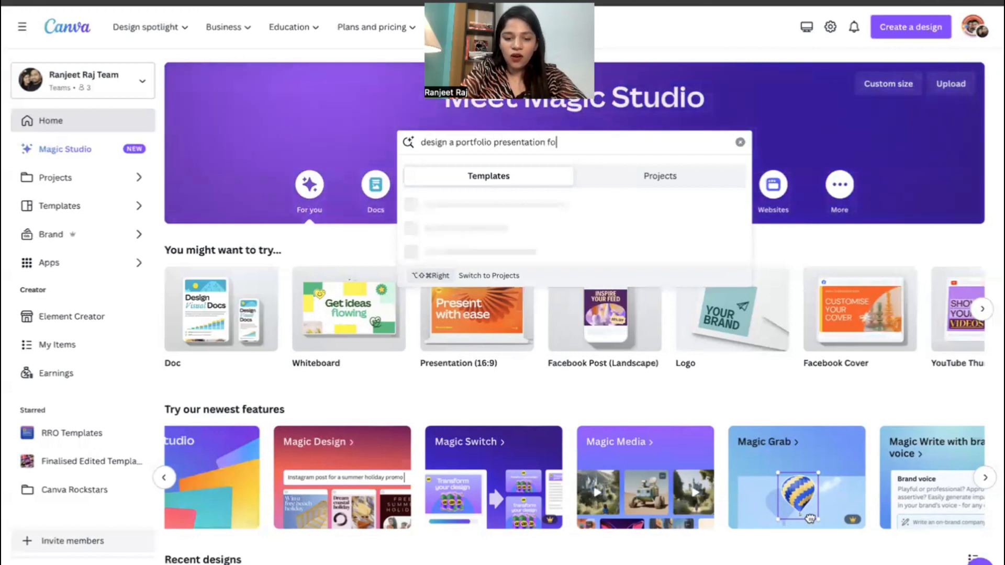
text(r Sam)
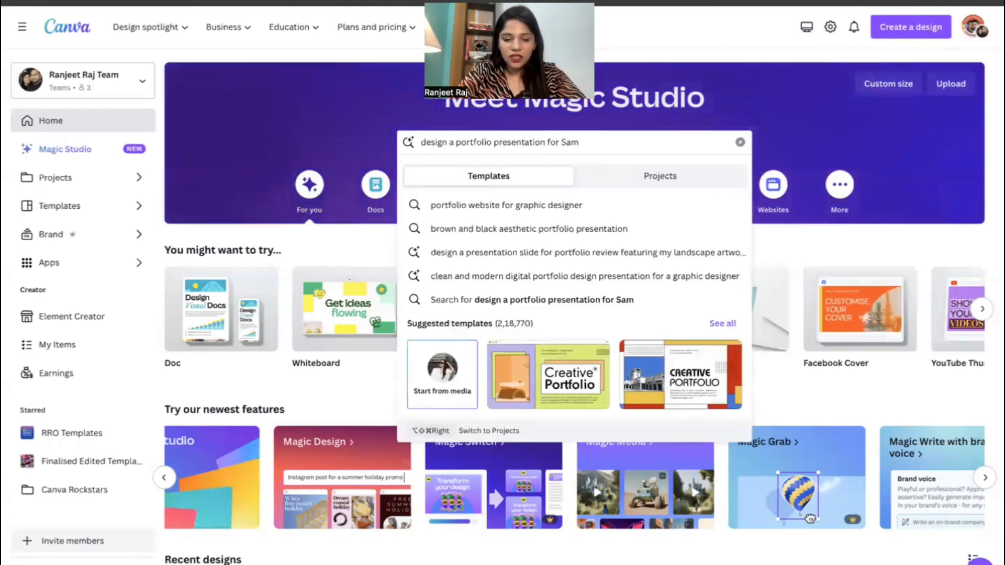
text( as a graphic )
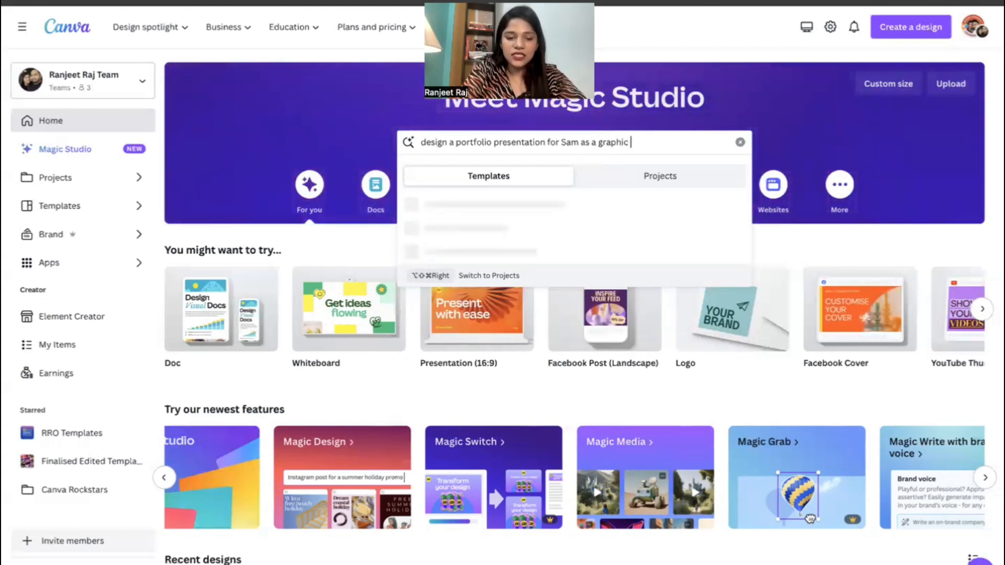
text(designer)
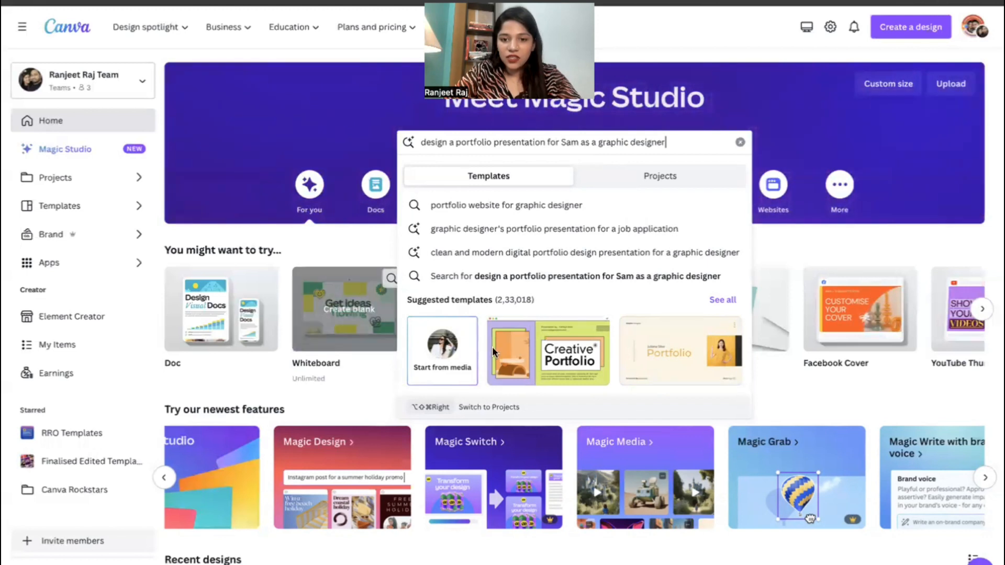
click(720, 299)
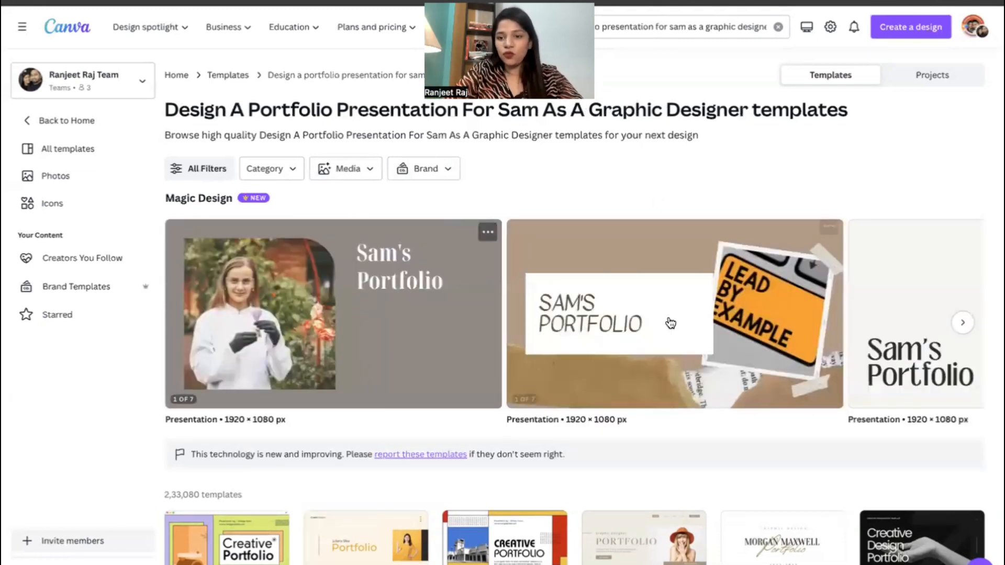
Browse the Magic Design suggestions and template results, and open the Creative and Minimal Portfolio Presentation template
scroll(709, 325, right, 4)
scroll(709, 325, down, 7)
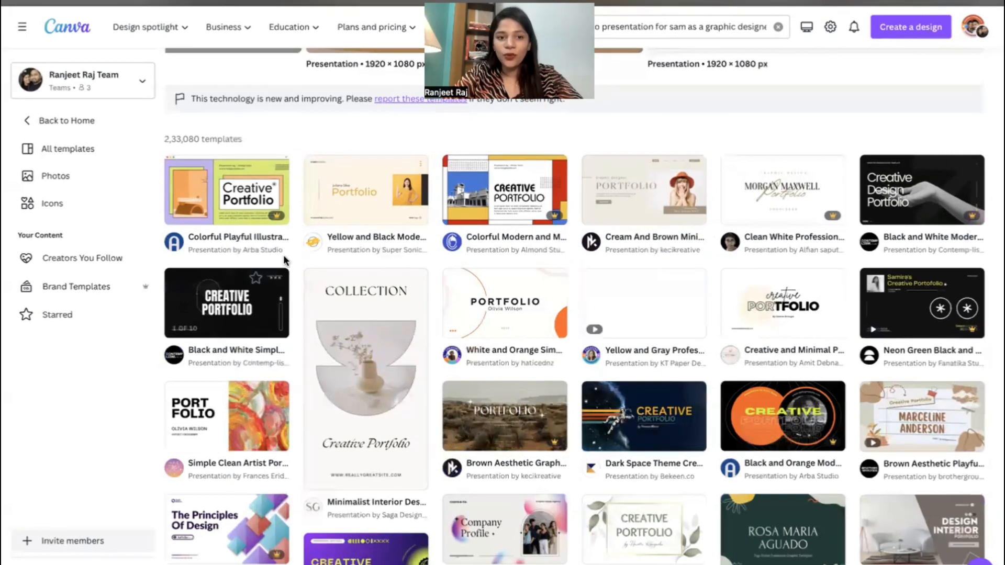
click(791, 329)
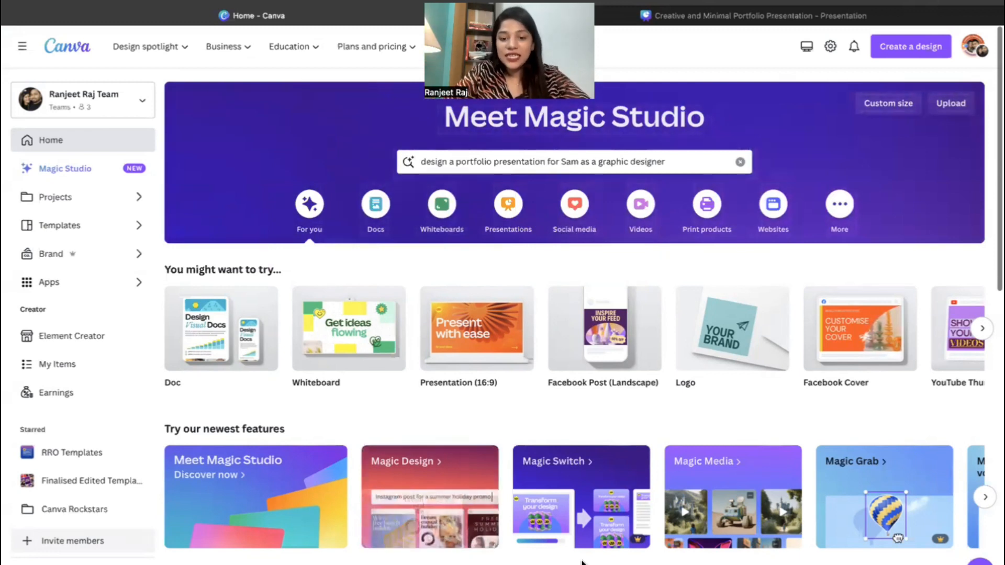
Launch the Magic Switch trial from the newest features on the home page, and open the Partnership Project presentation from the recent projects
click(605, 523)
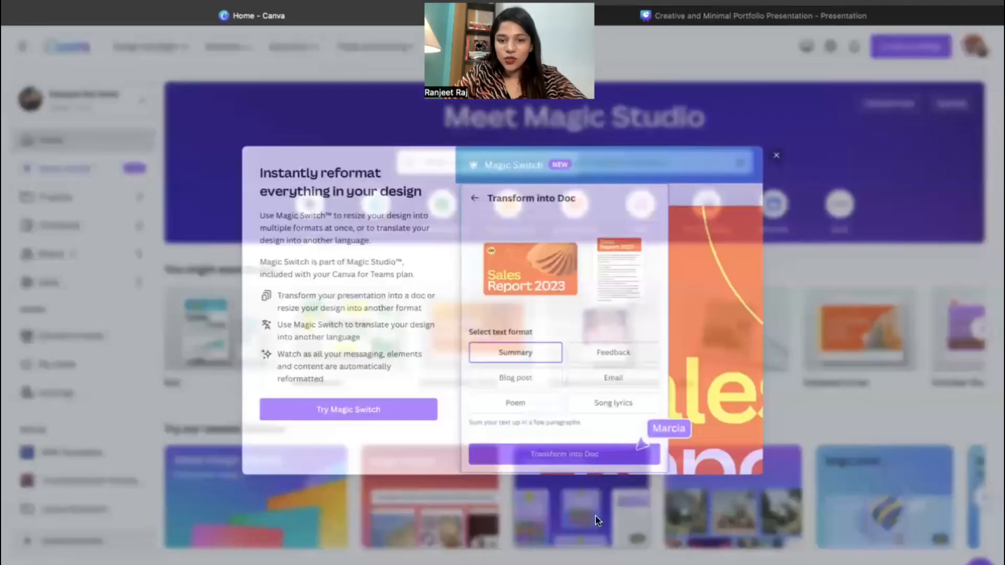
click(330, 478)
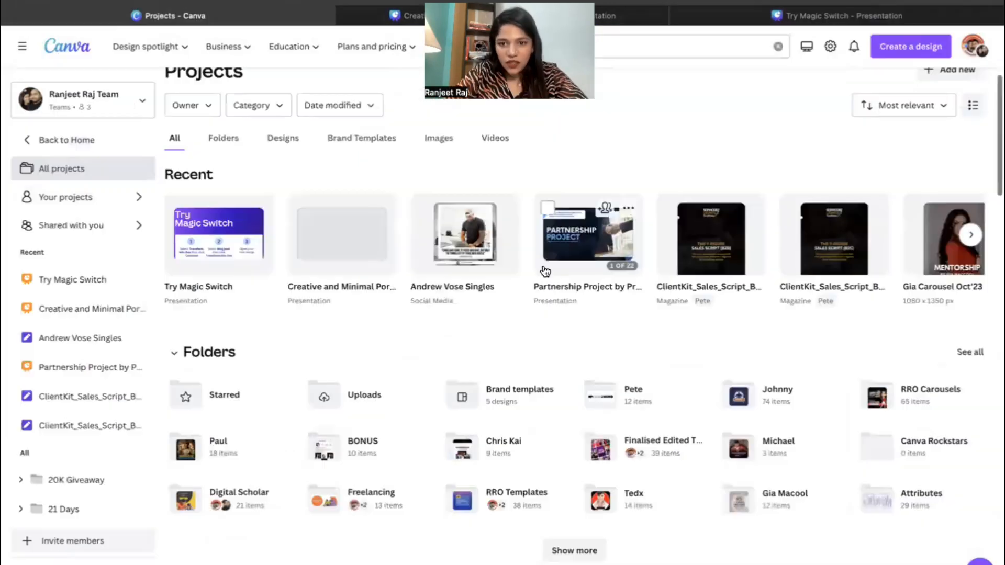
click(541, 268)
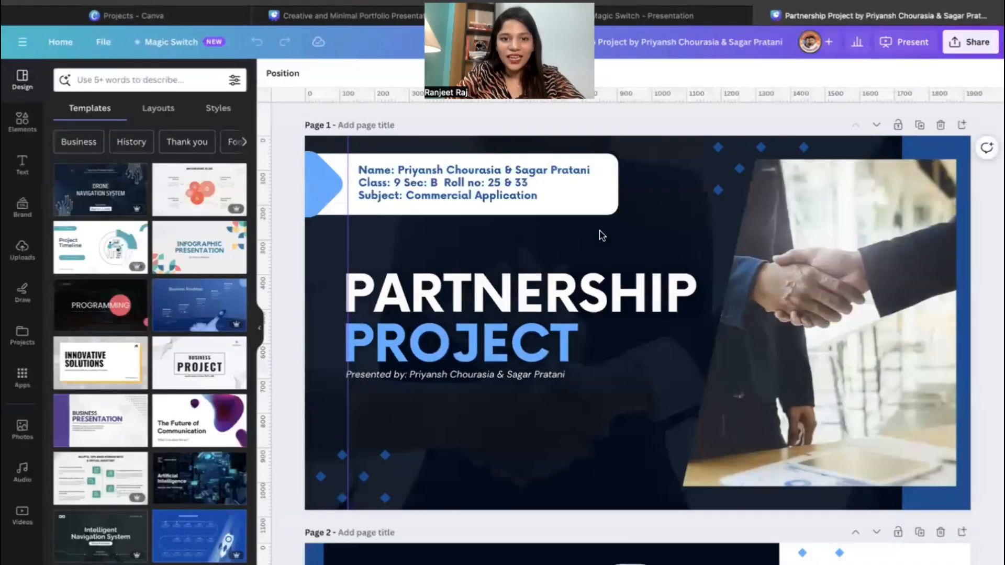
Collapse the templates side panel and look through the first pages of the Partnership Project presentation
click(265, 327)
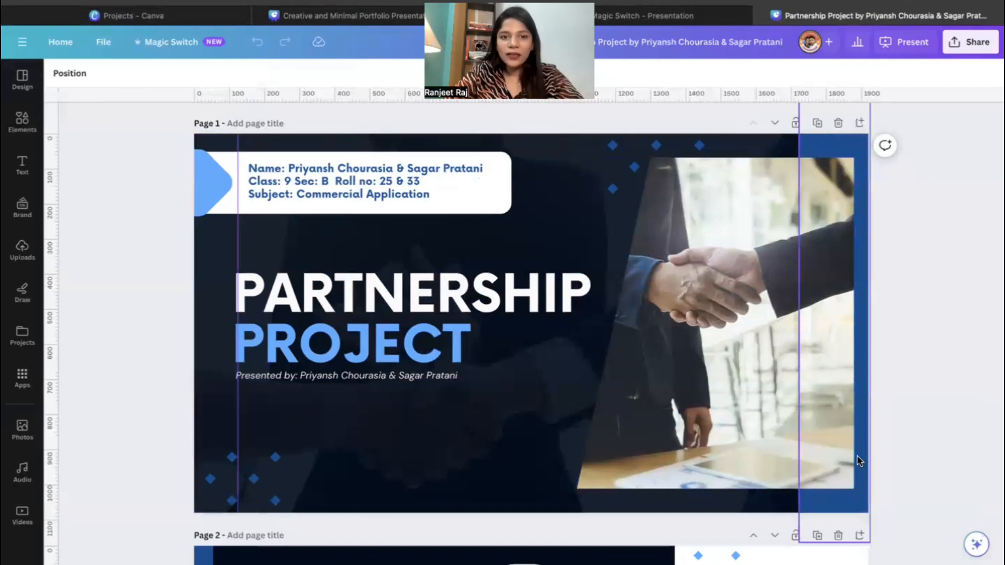
scroll(859, 460, down, 20)
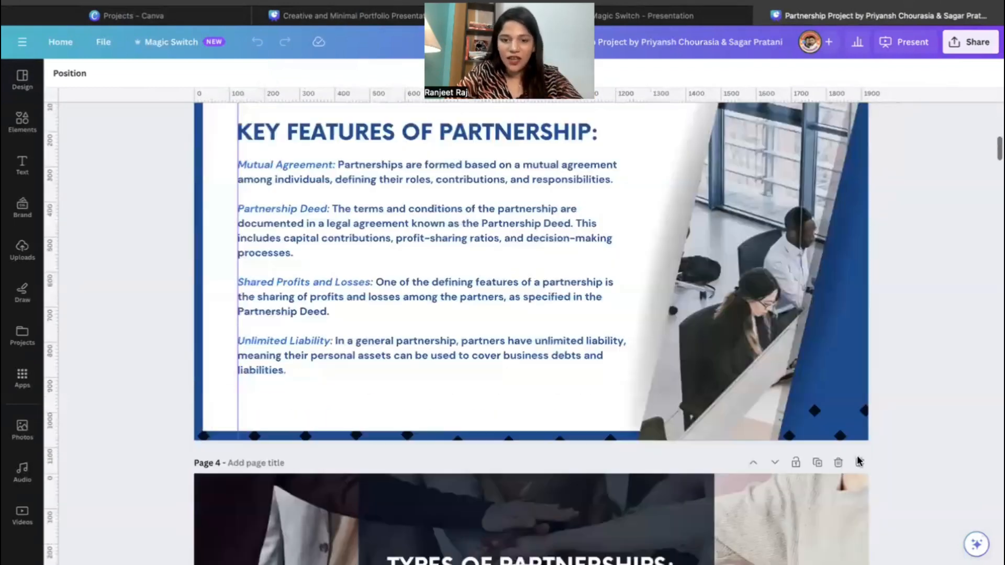
scroll(858, 460, down, 1)
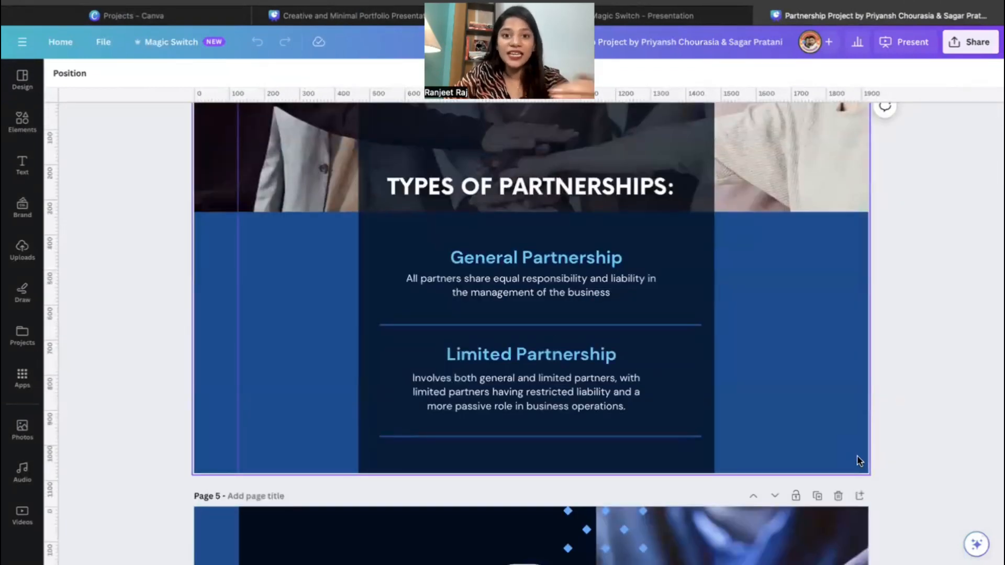
scroll(857, 460, up, 20)
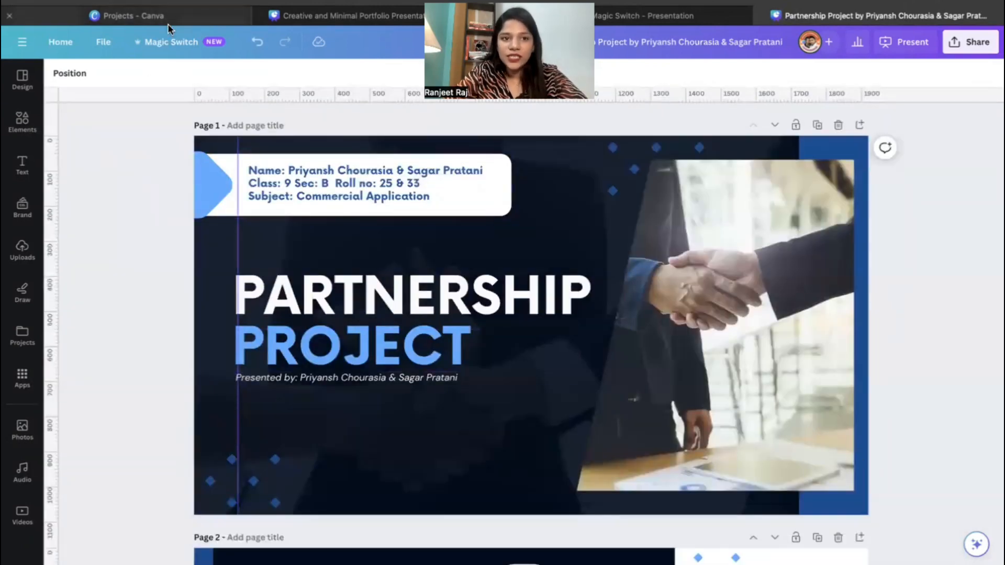
Transform the Partnership Project presentation into a Doc in Blog post format with Magic Switch, and open the generated Doc
click(171, 48)
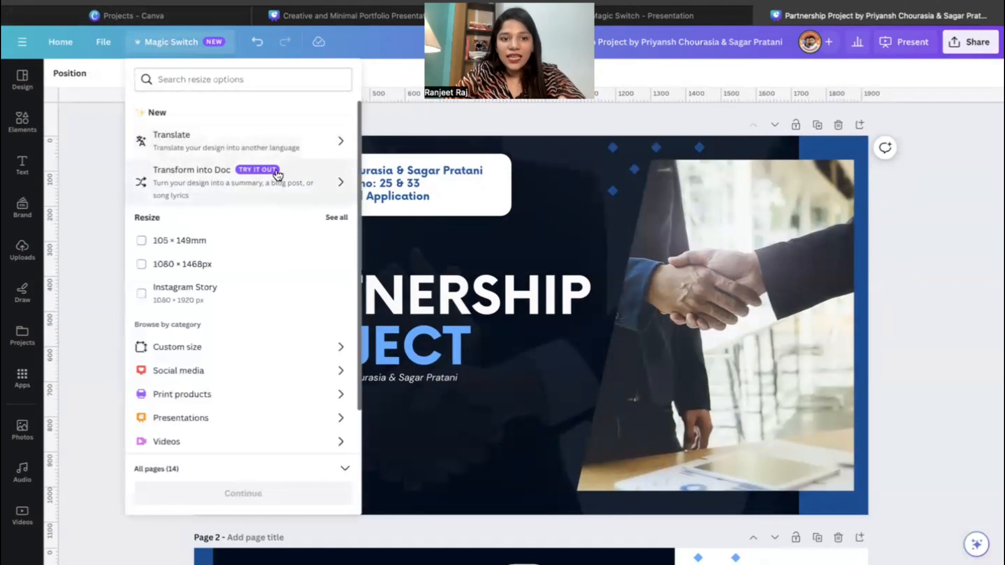
click(222, 187)
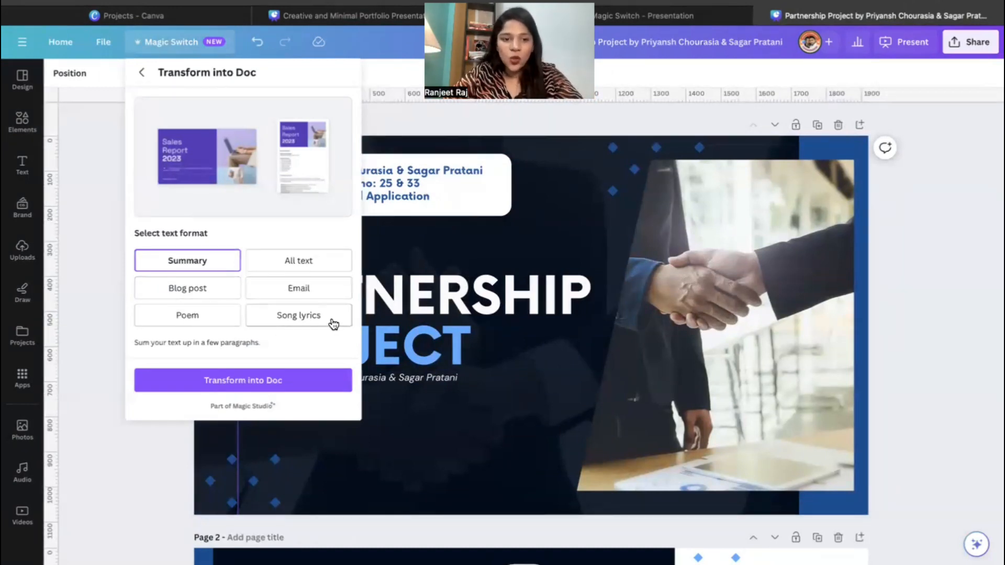
click(205, 292)
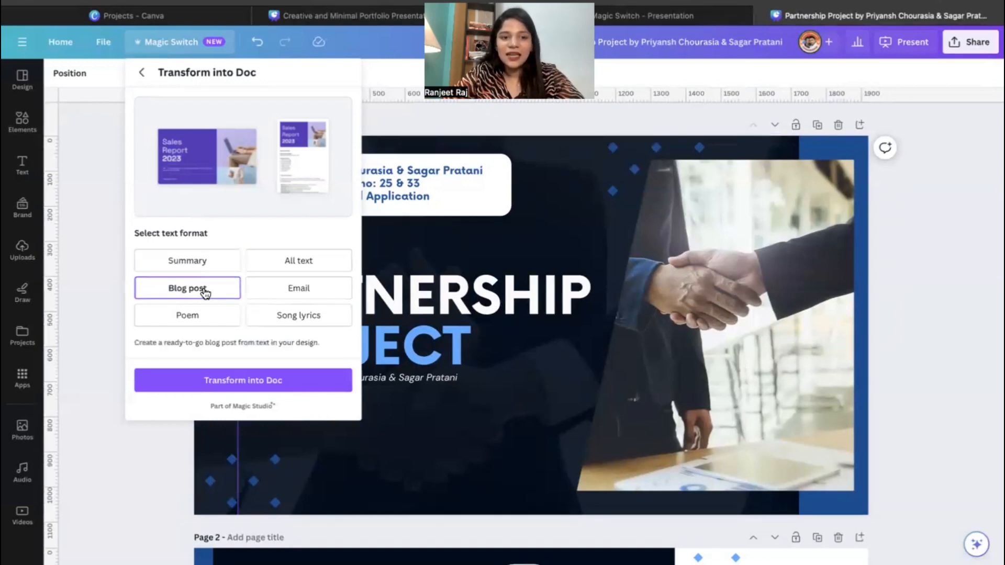
click(253, 382)
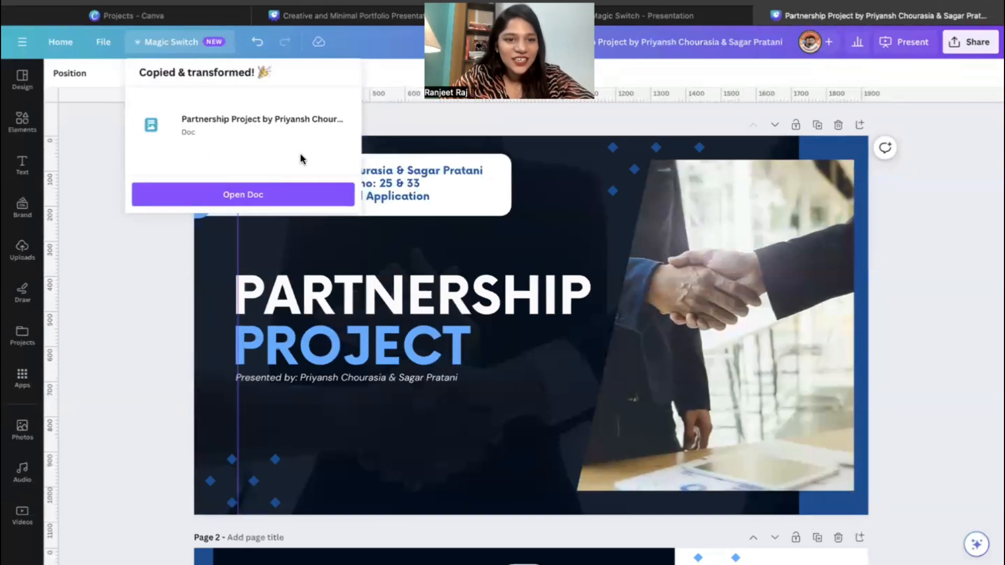
click(238, 194)
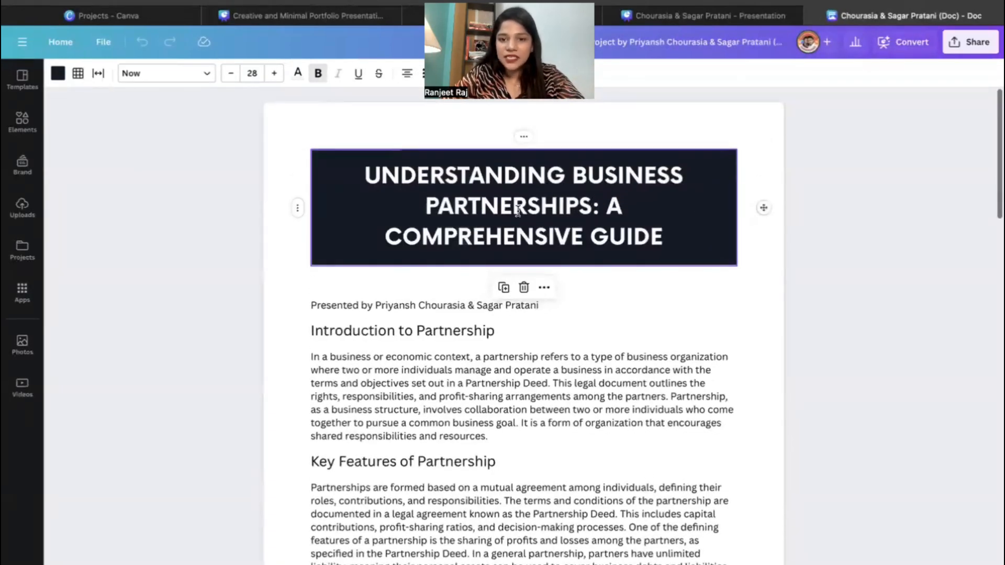
Read through the generated blog post to its end and highlight part of the sentence under Partnership at Will
scroll(613, 428, down, 20)
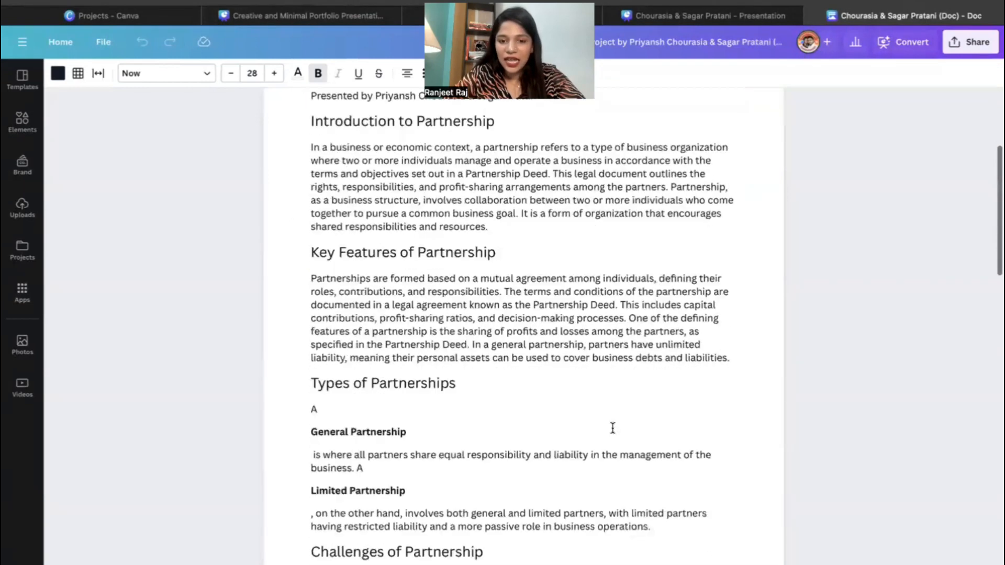
scroll(612, 428, down, 6)
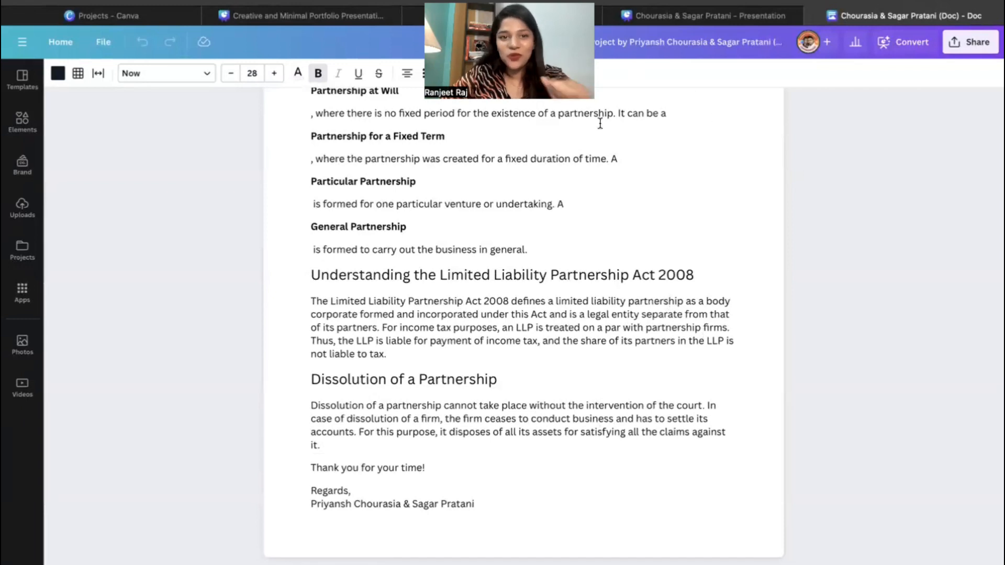
drag(548, 108, 529, 107)
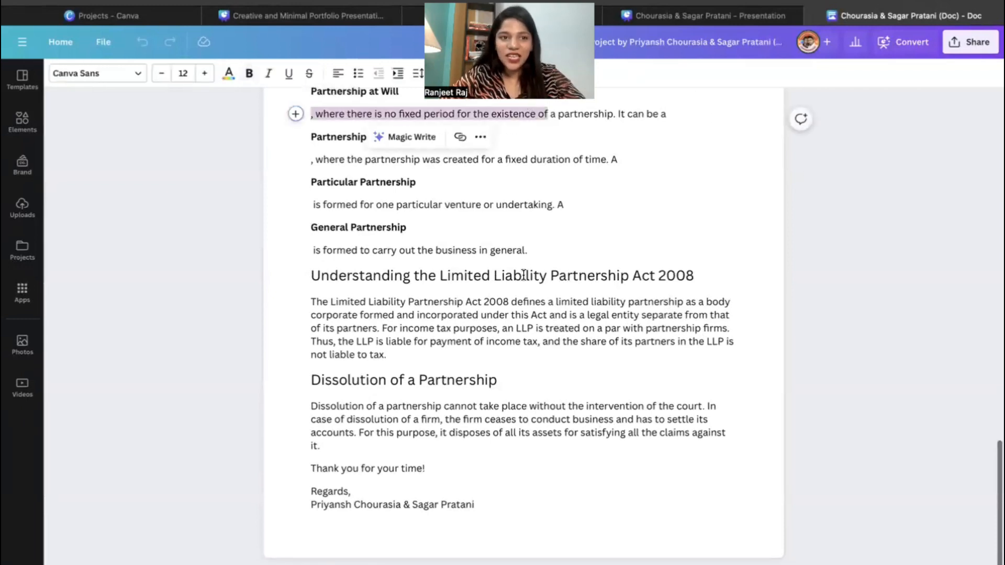
Close the generated Doc and the presentation tabs opened for Magic Switch, and launch the Magic Media trial from the home page's newest features
scroll(525, 275, up, 10)
click(812, 17)
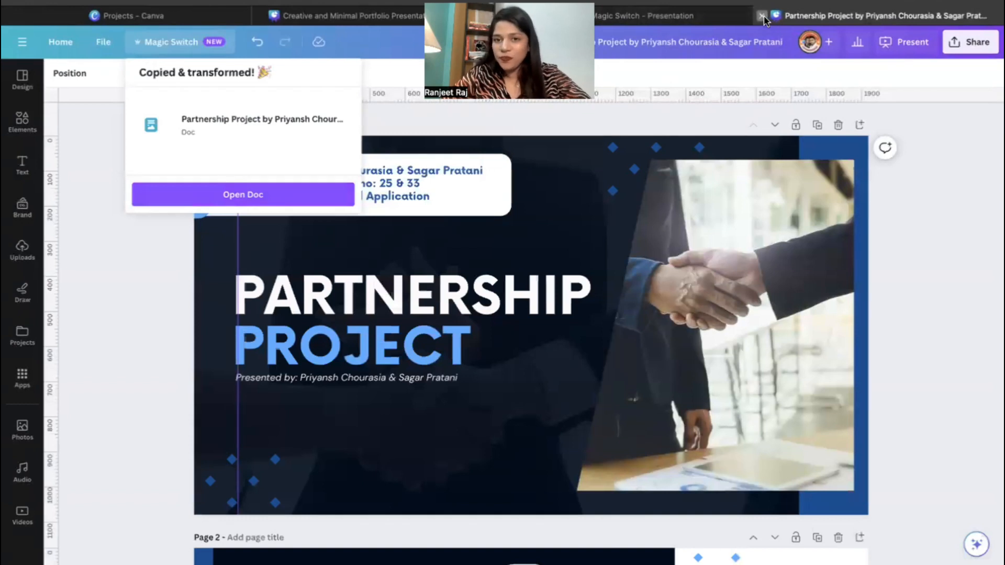
click(763, 17)
click(673, 16)
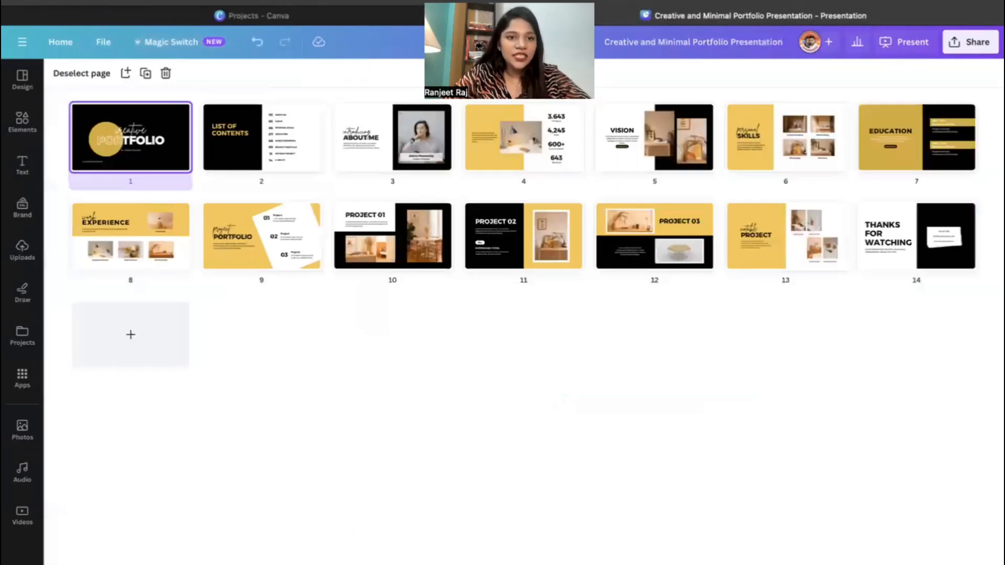
click(219, 17)
click(46, 149)
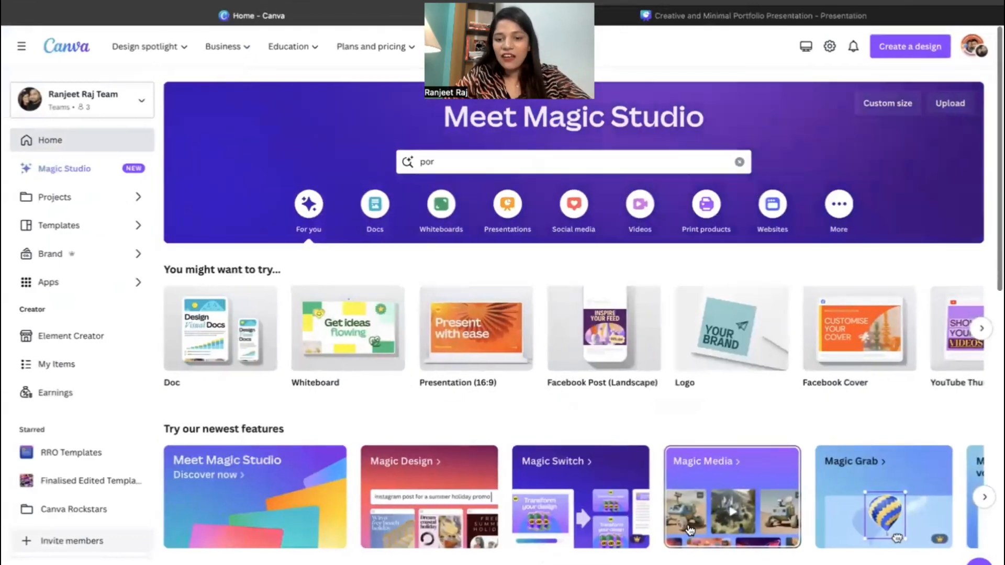
click(726, 496)
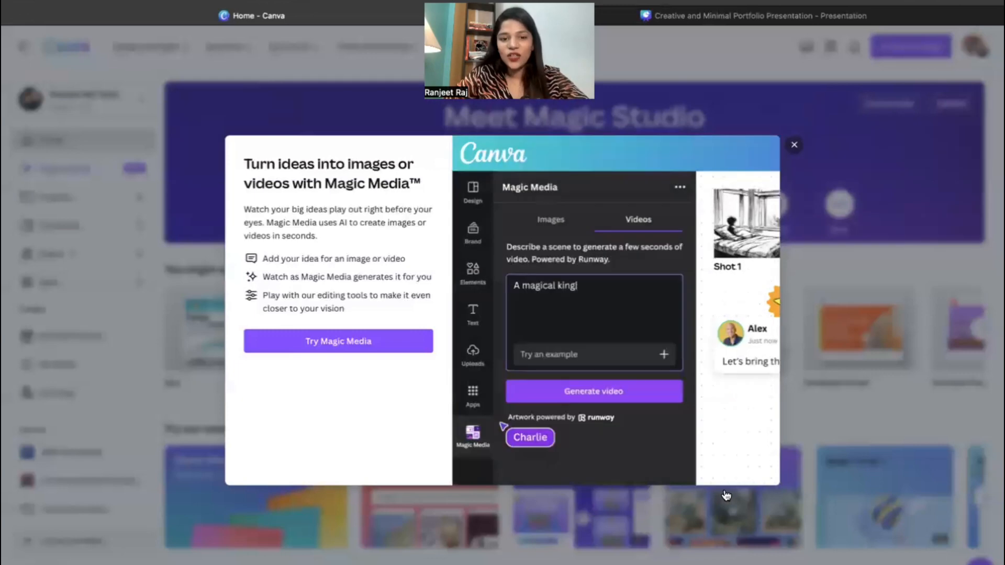
click(370, 342)
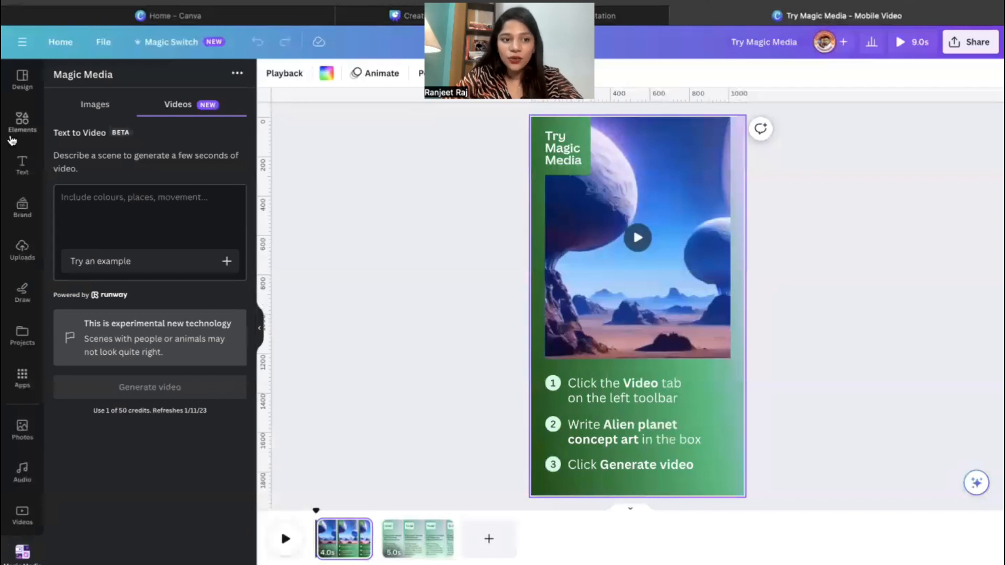
Find Magic Media by searching the apps for "magic", open it, and look at its Images and Videos generators
click(23, 378)
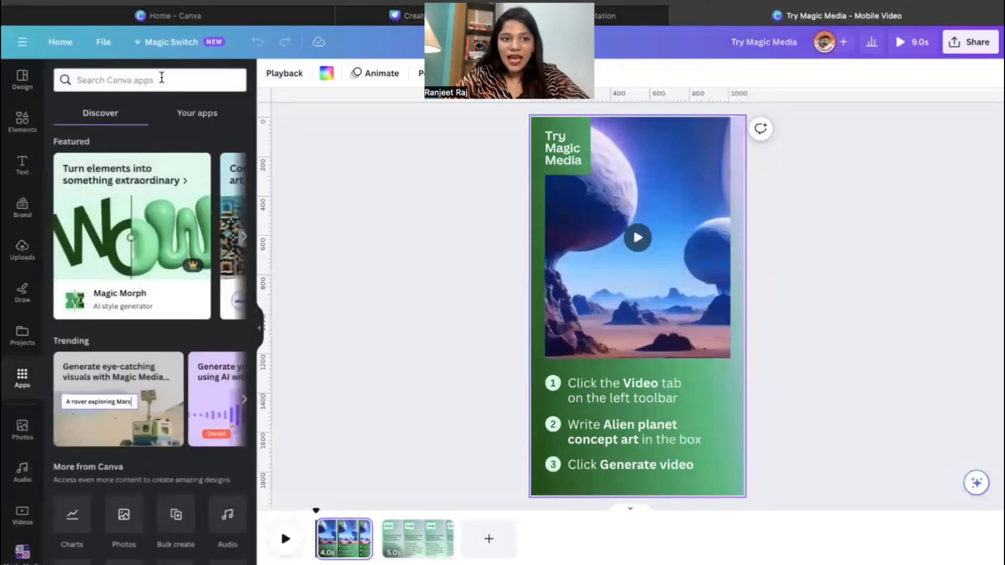
text(magic)
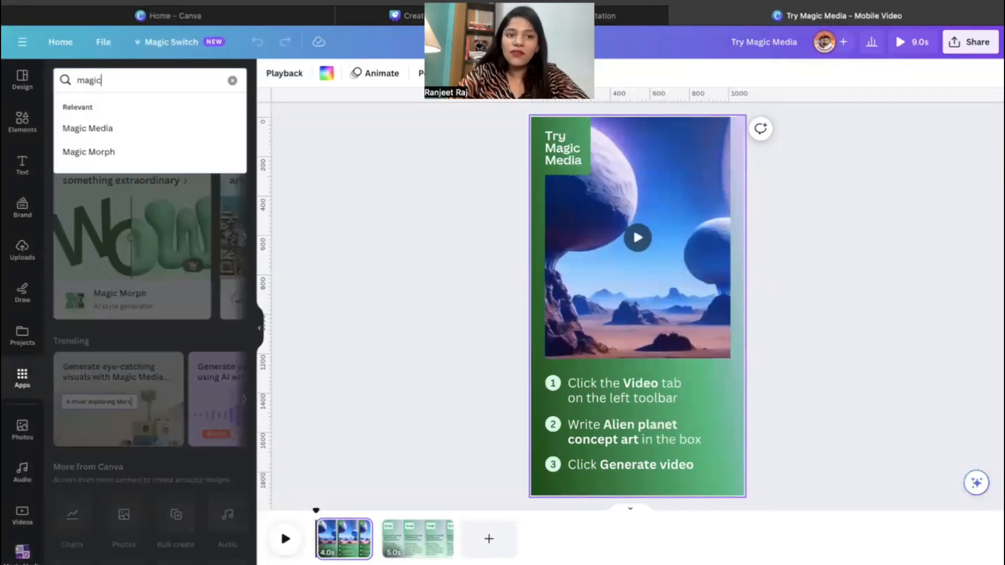
click(146, 129)
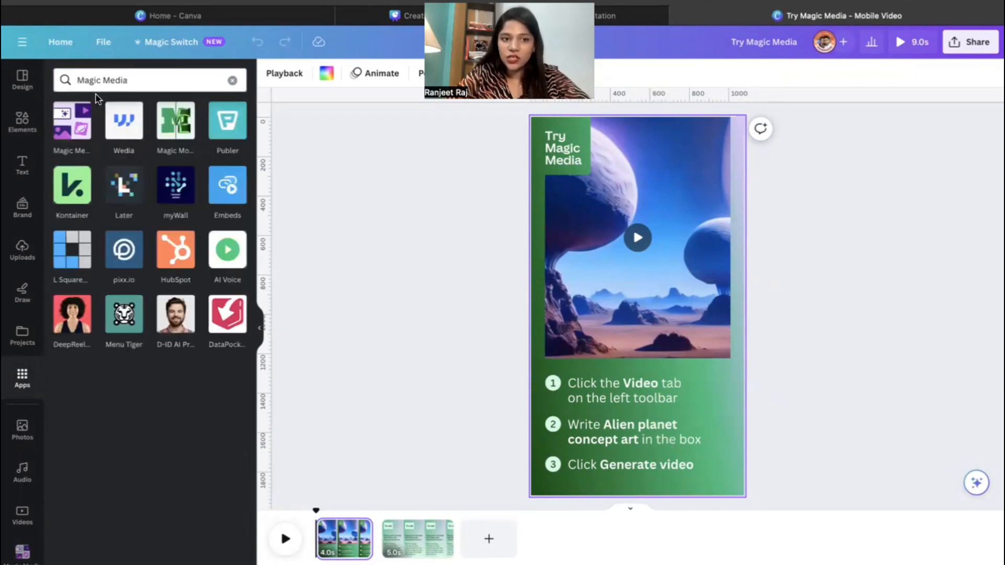
click(74, 135)
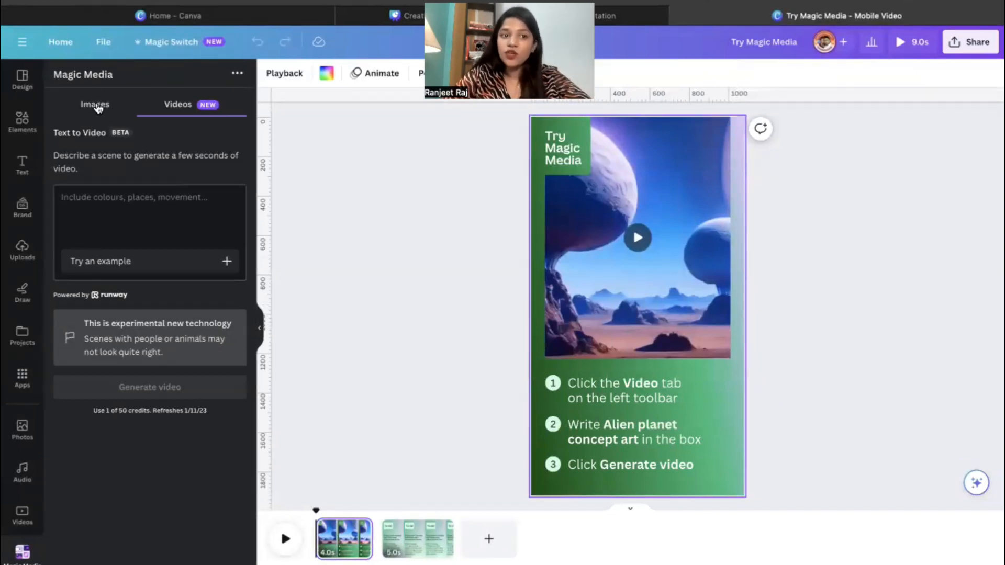
click(95, 106)
click(185, 107)
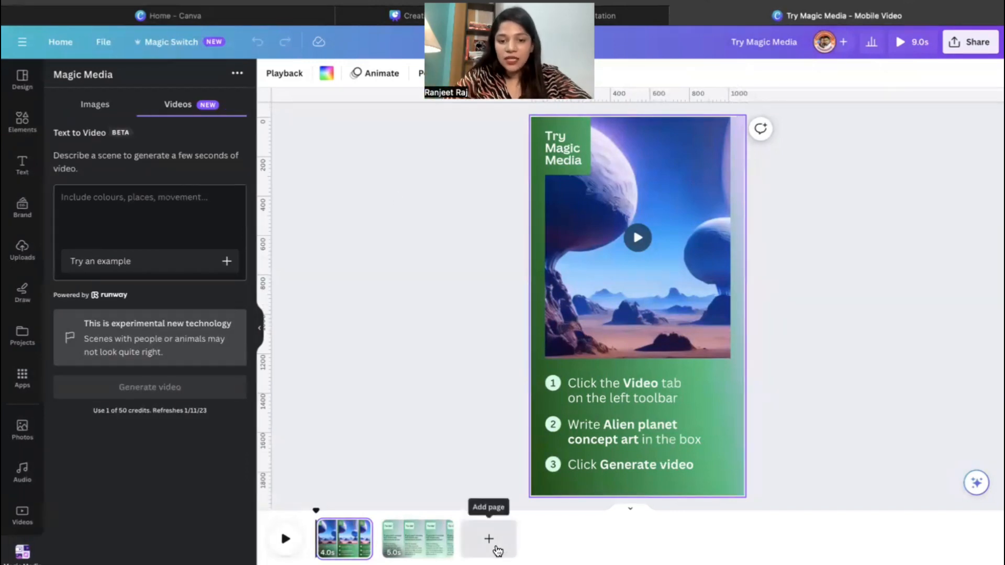
Add a blank third page and generate a Magic Media video from the prompt "alien planet concept art"
click(489, 539)
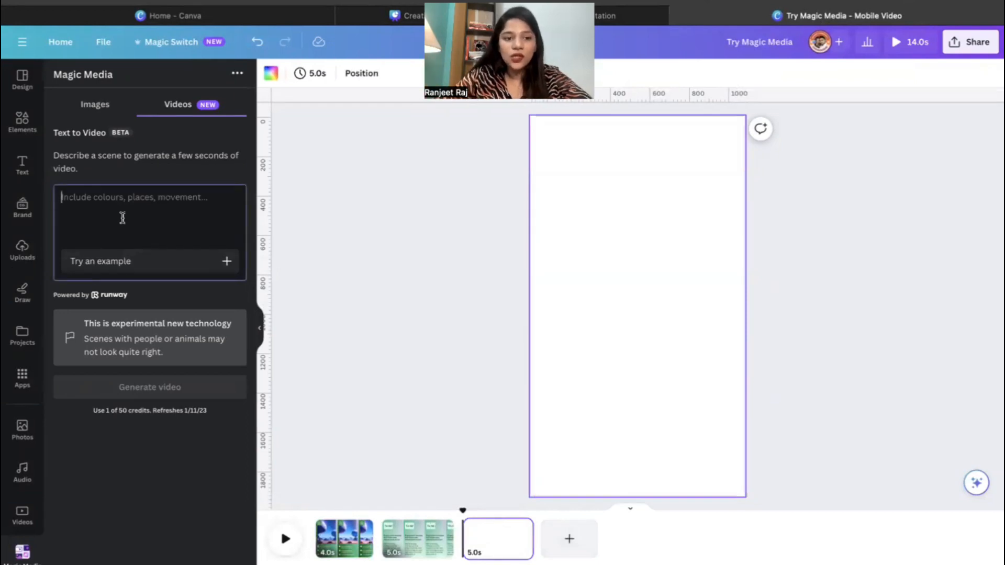
click(354, 534)
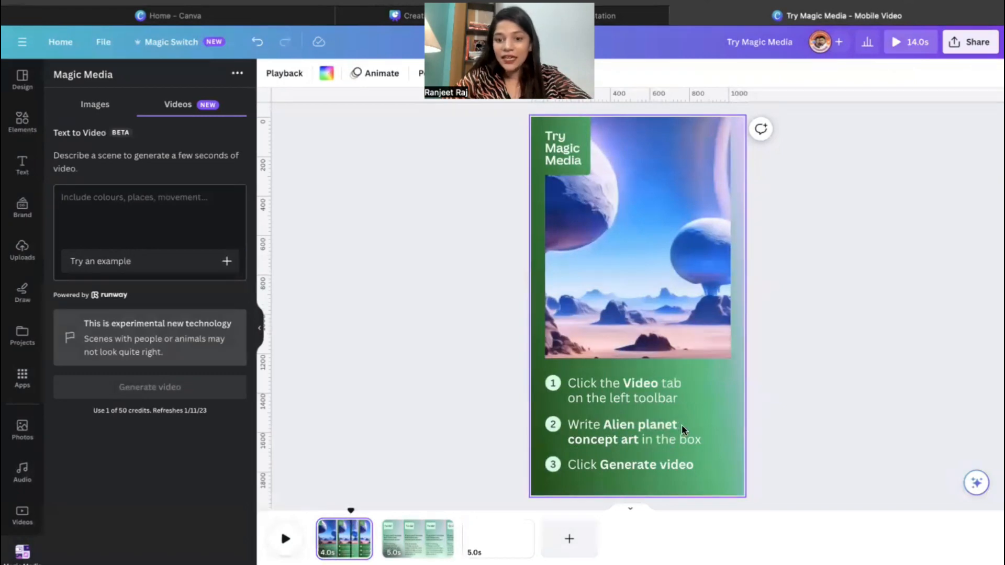
click(662, 432)
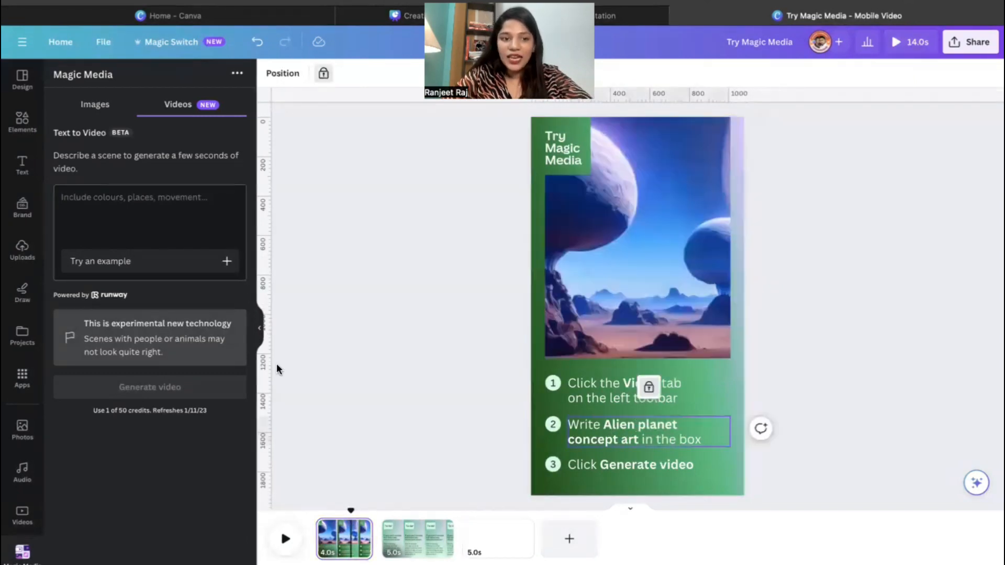
click(89, 212)
text(alien planet concept art)
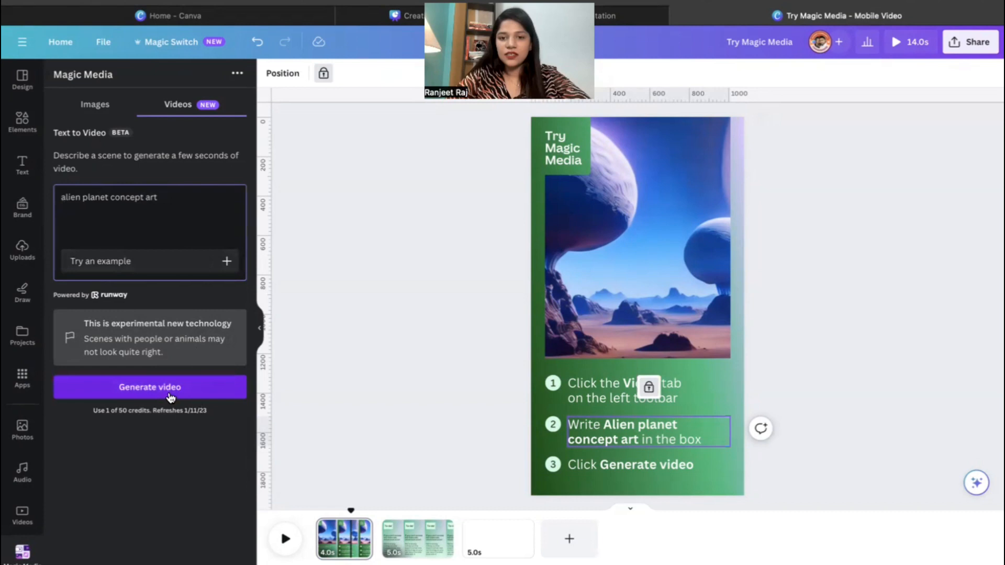
click(171, 398)
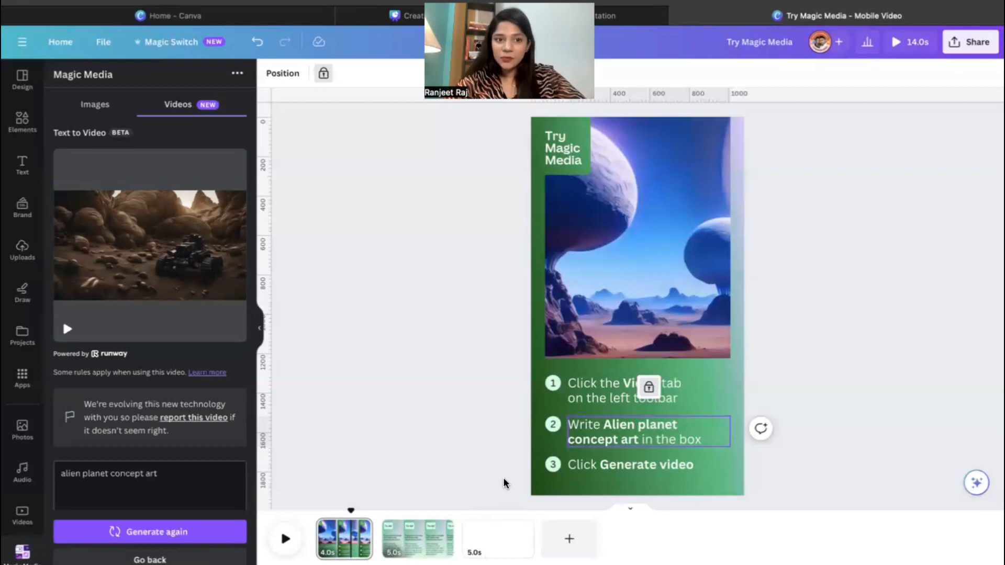
Place the generated video across the width of the blank third page and shorten the page's duration to 4.0 s
click(500, 539)
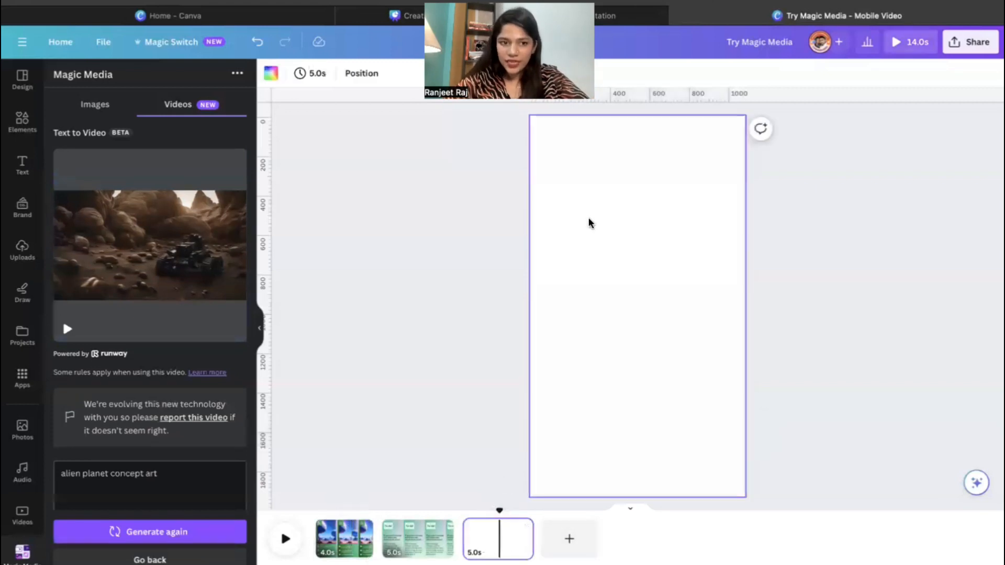
drag(171, 235, 636, 234)
drag(702, 240, 735, 274)
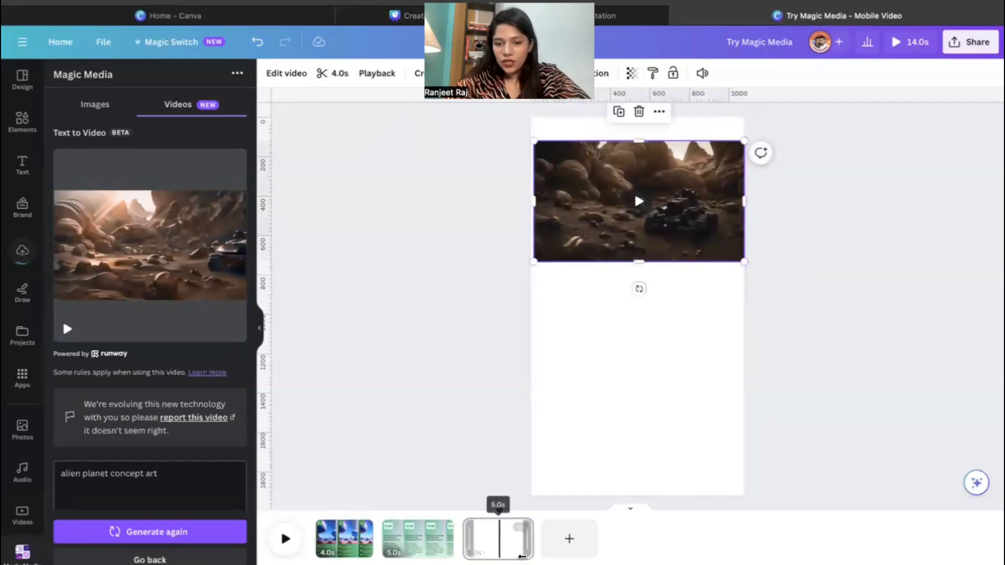
drag(526, 553, 512, 553)
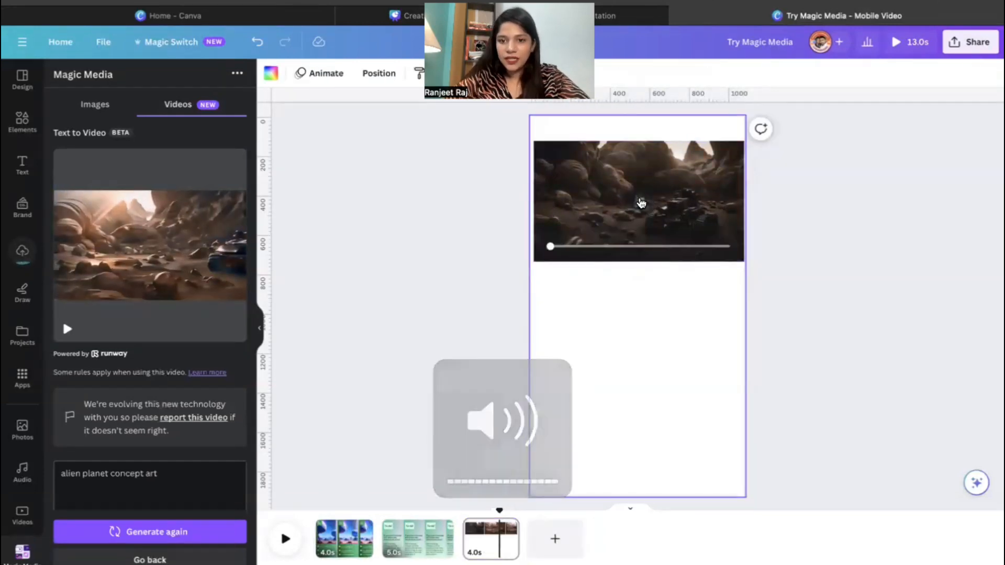
Play the alien planet video on the third page, and delete it from the page
click(642, 203)
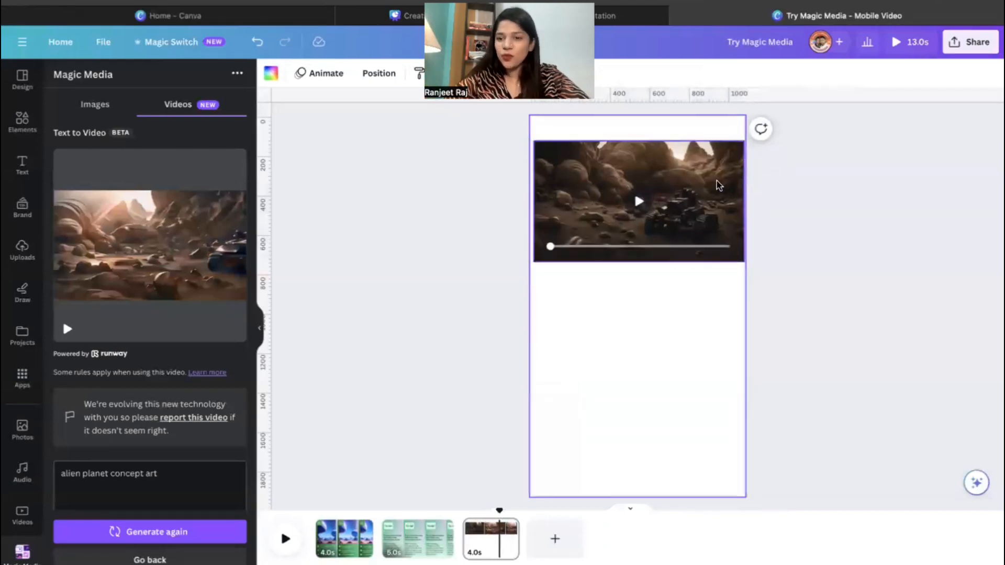
key(Delete)
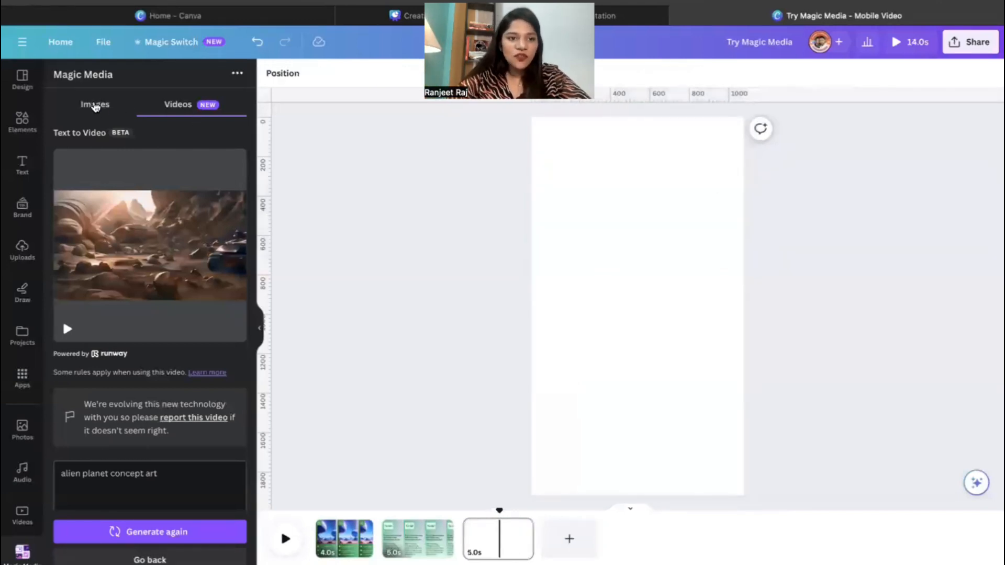
Generate Magic Media images from the prompt "warrior man" in the Dreamy style with a Portrait aspect ratio
click(93, 105)
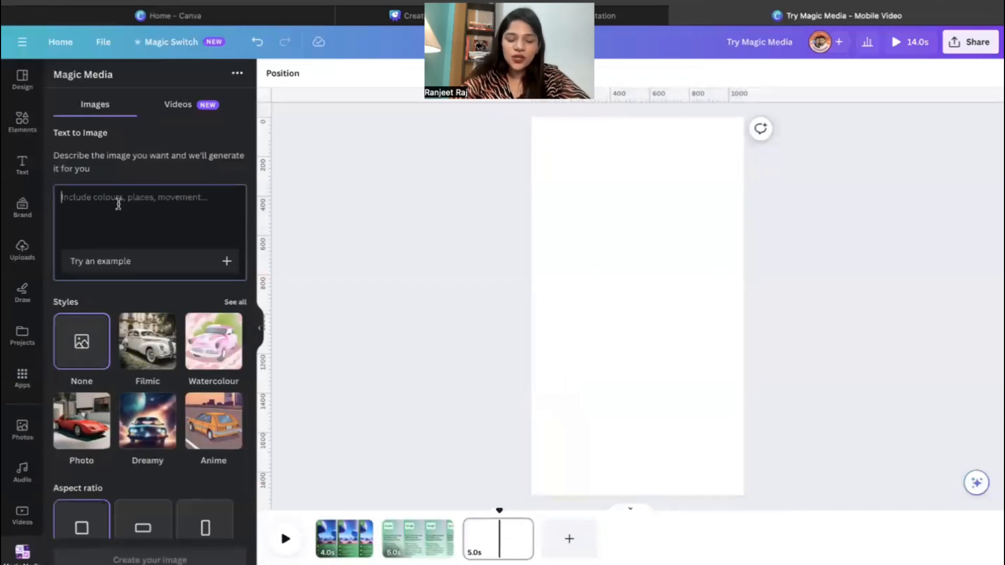
text(warrior man)
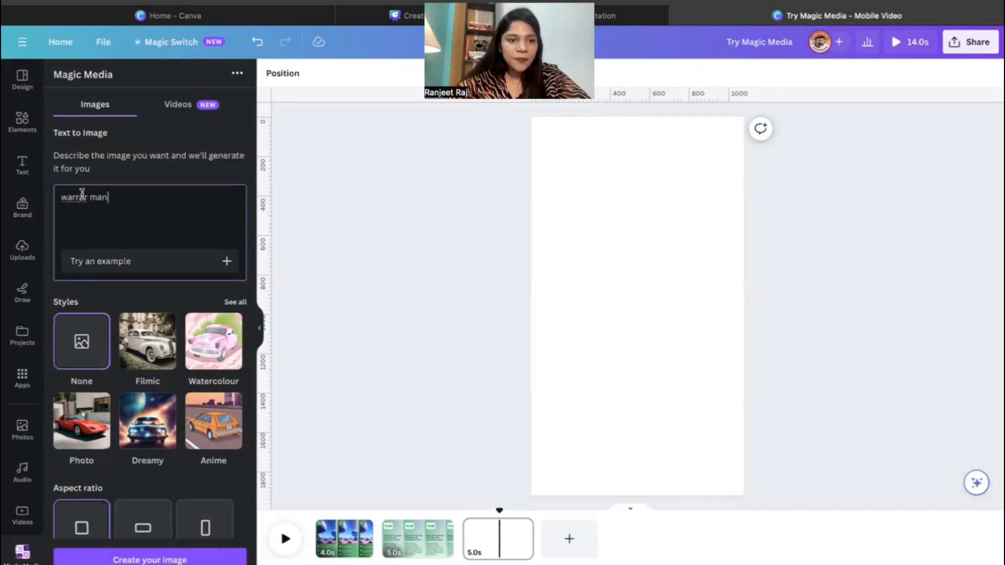
click(79, 193)
text(i)
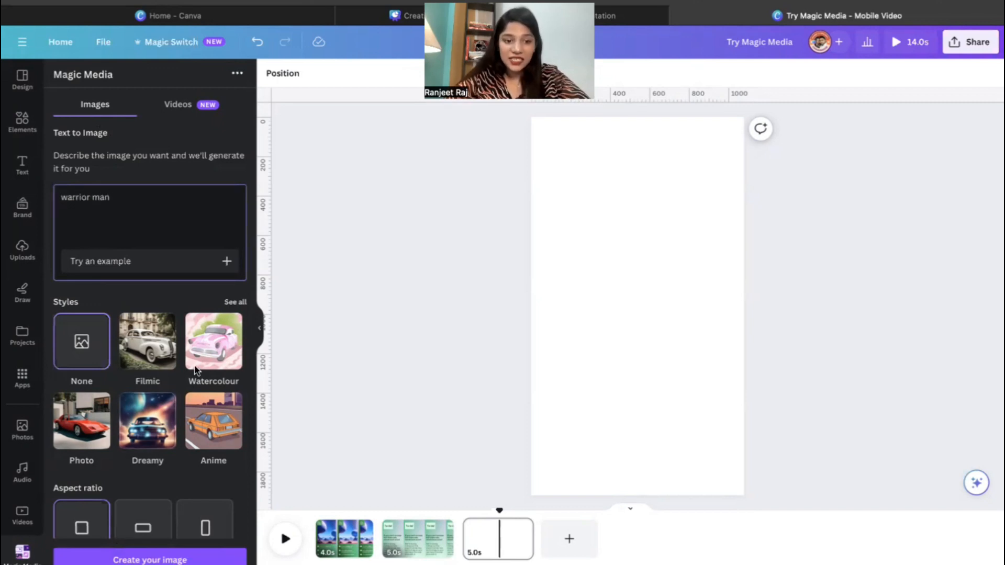
scroll(143, 481, down, 1)
click(147, 379)
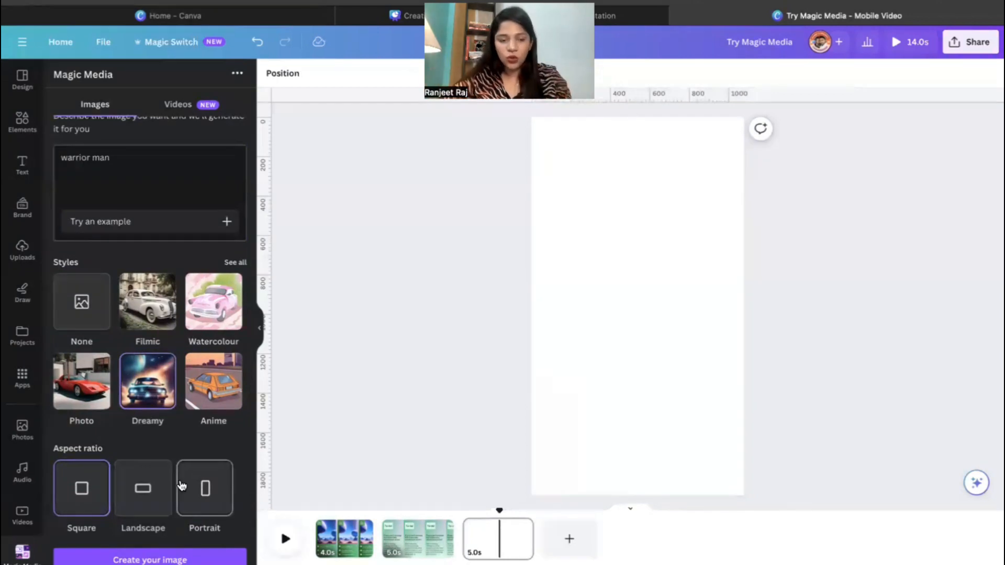
click(225, 508)
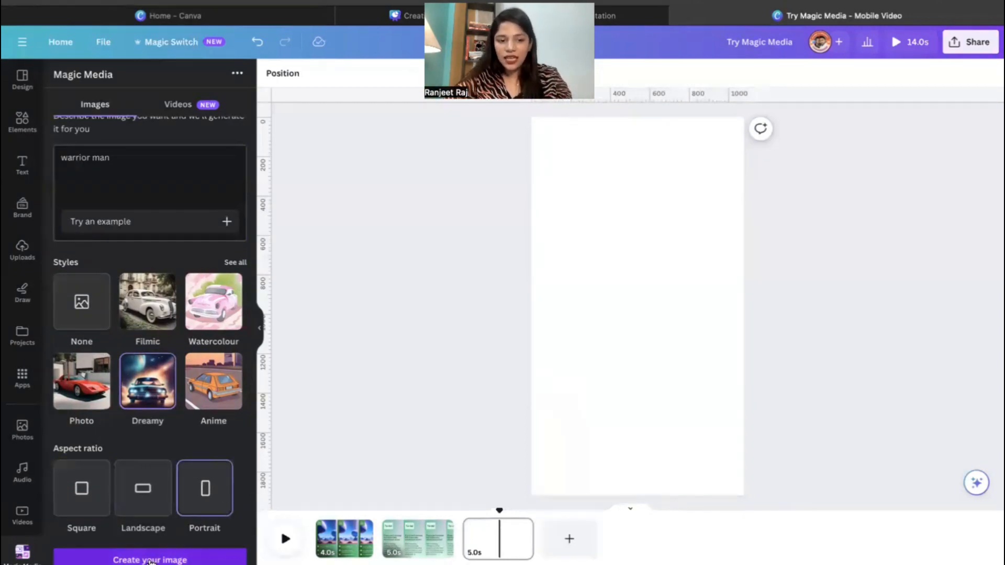
click(149, 559)
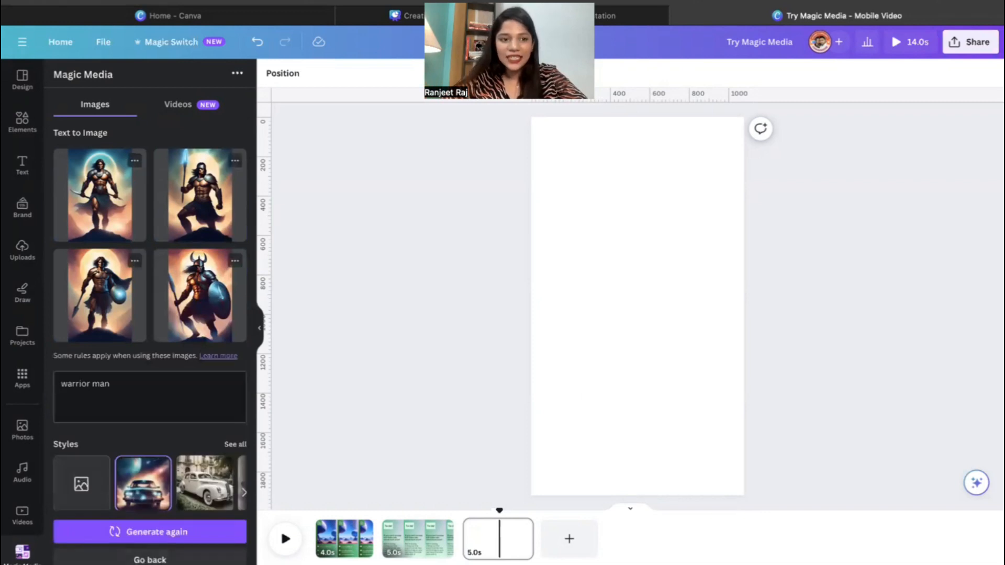
Place the first generated warrior image on the third page, delete its duplicate, and enlarge the remaining one to fill the page
drag(92, 181, 562, 226)
click(118, 166)
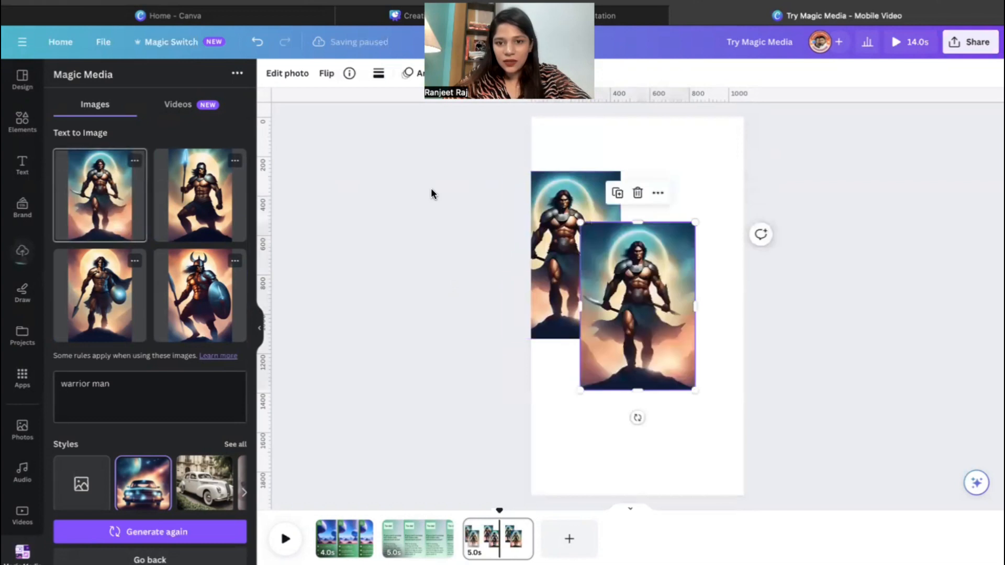
key(Delete)
drag(596, 242, 596, 188)
drag(646, 285, 784, 504)
drag(656, 335, 633, 334)
click(414, 267)
Replace the page-filling image with the spear-raising warrior, and replace that one with the horned-helmet warrior
drag(191, 195, 545, 175)
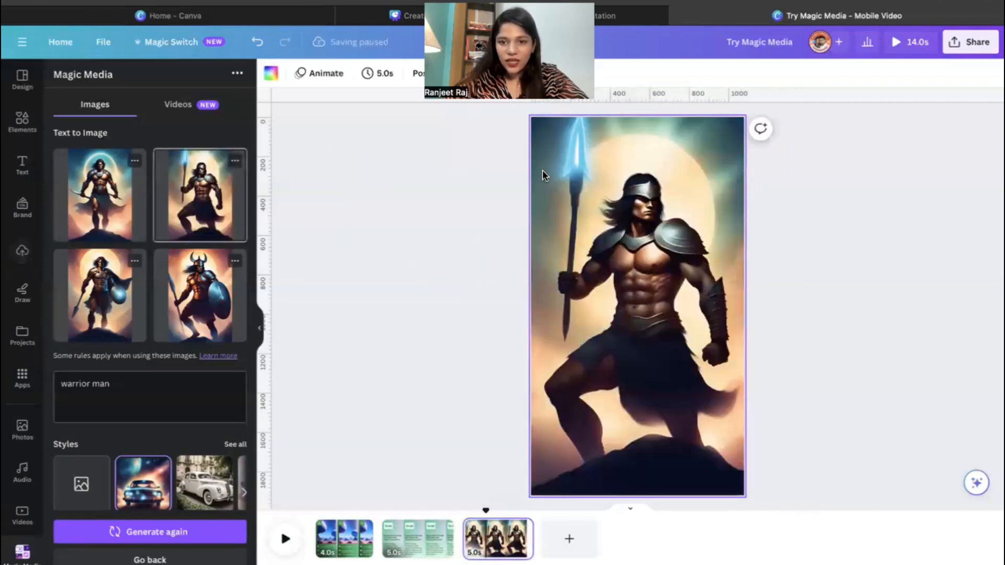
drag(200, 296, 543, 206)
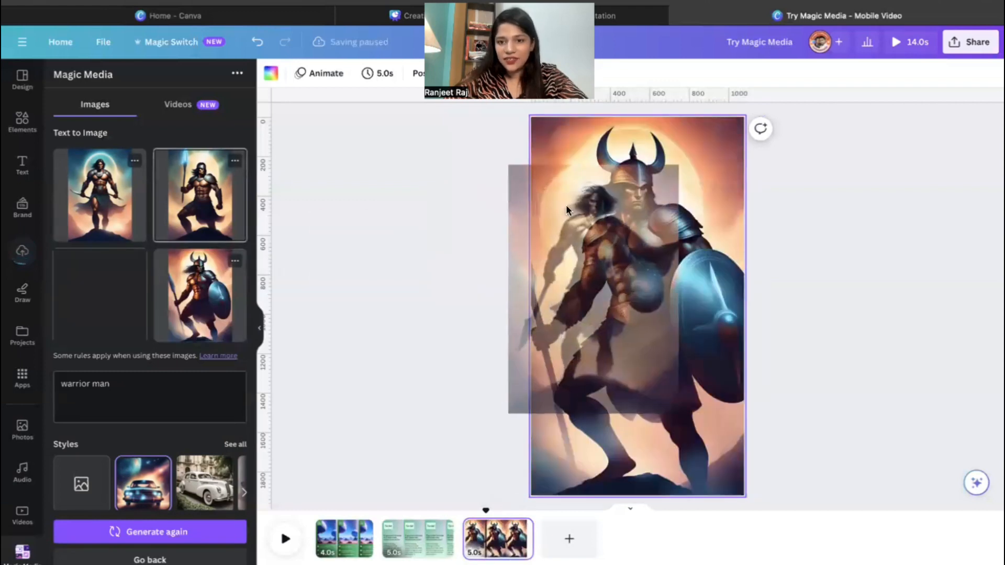
Place the third generated warrior image over the page, enlarge it to about 1,328 by 1,941, and centre it to cover the page
drag(100, 280, 590, 207)
drag(647, 327, 660, 287)
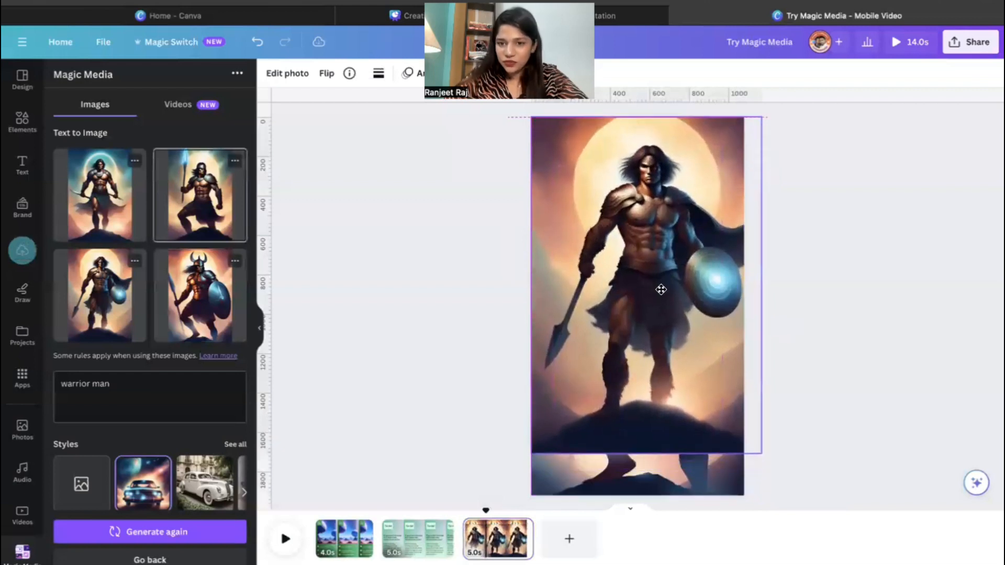
drag(761, 454, 791, 498)
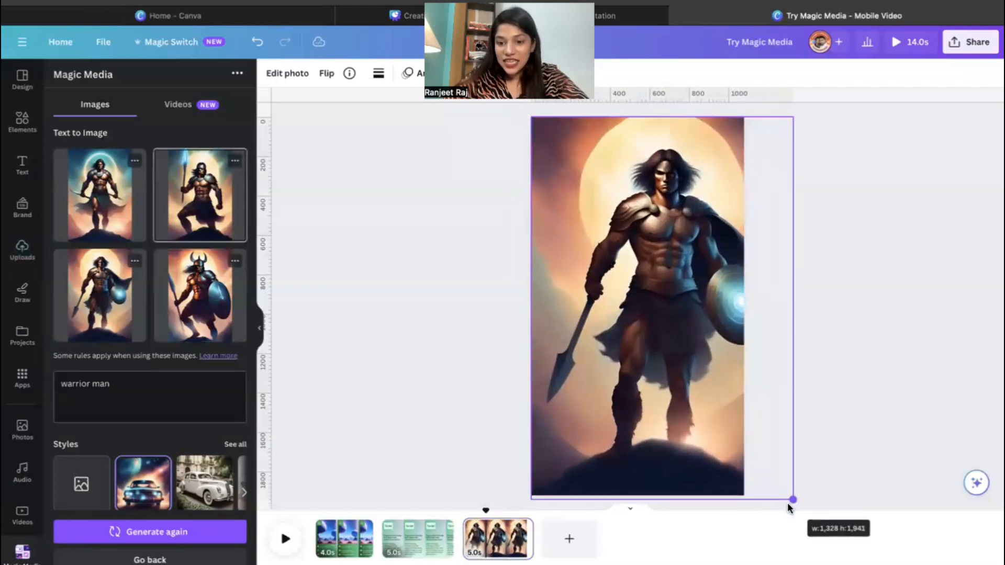
drag(699, 386, 679, 384)
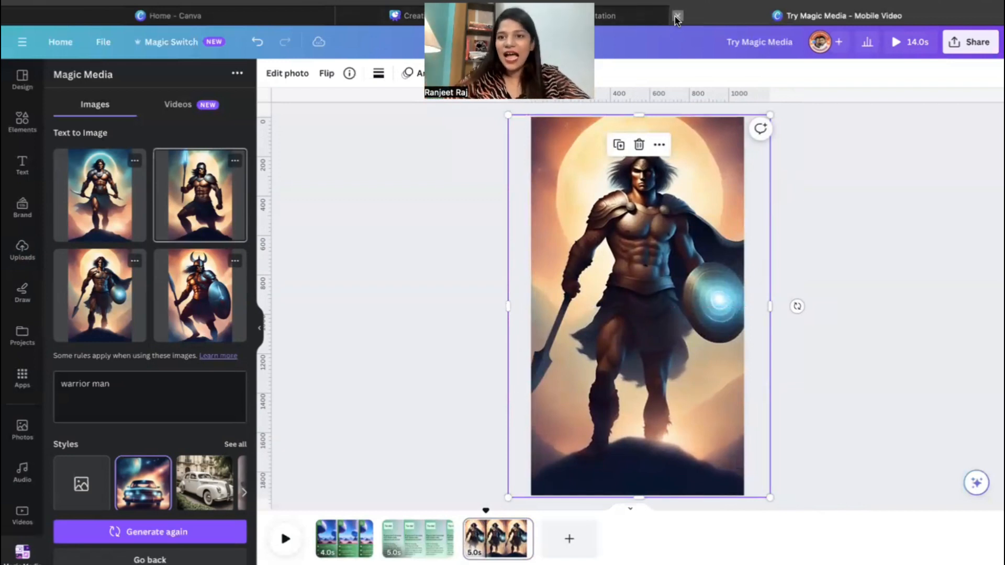
Close the Magic Media design and launch the Magic Grab trial from the home page's newest features
click(677, 17)
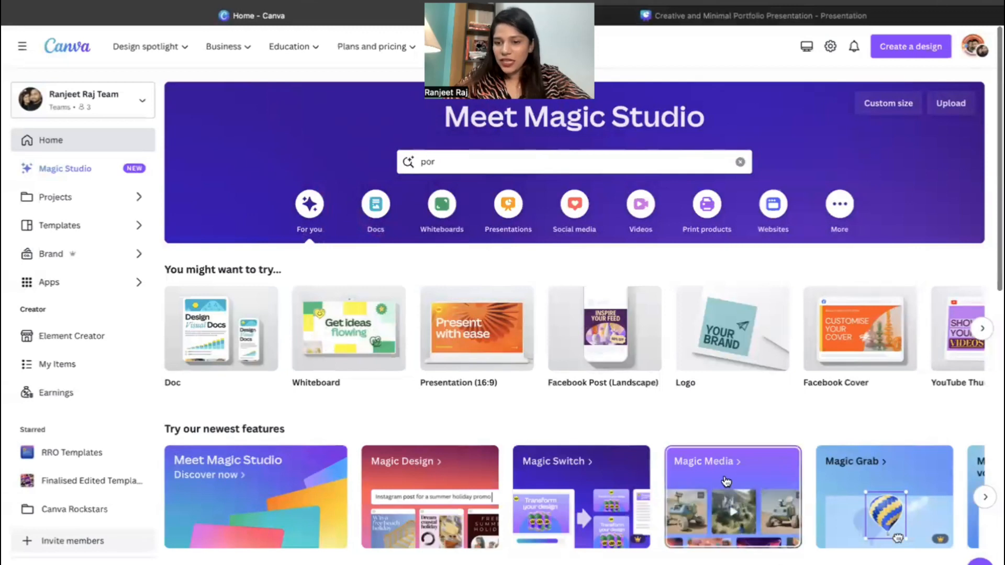
scroll(726, 482, right, 3)
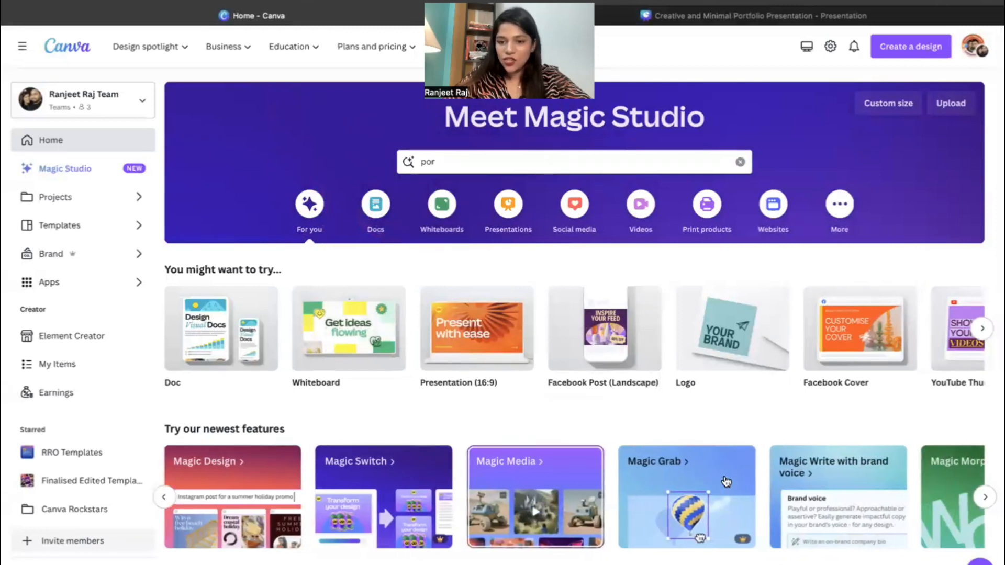
click(693, 513)
click(338, 396)
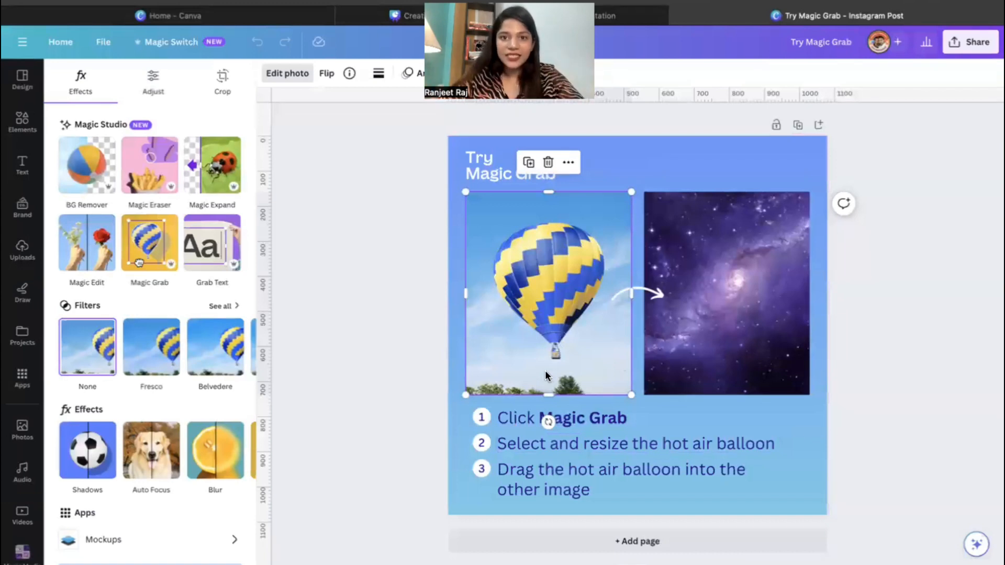
Separate the hot air balloon from its sky photo with Magic Grab and move it onto the galaxy image
click(352, 430)
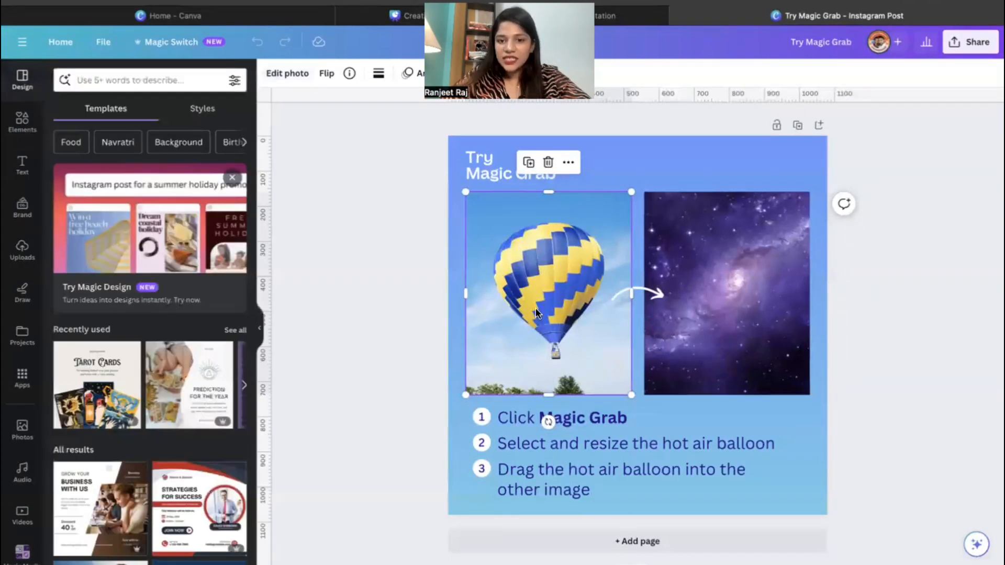
click(287, 74)
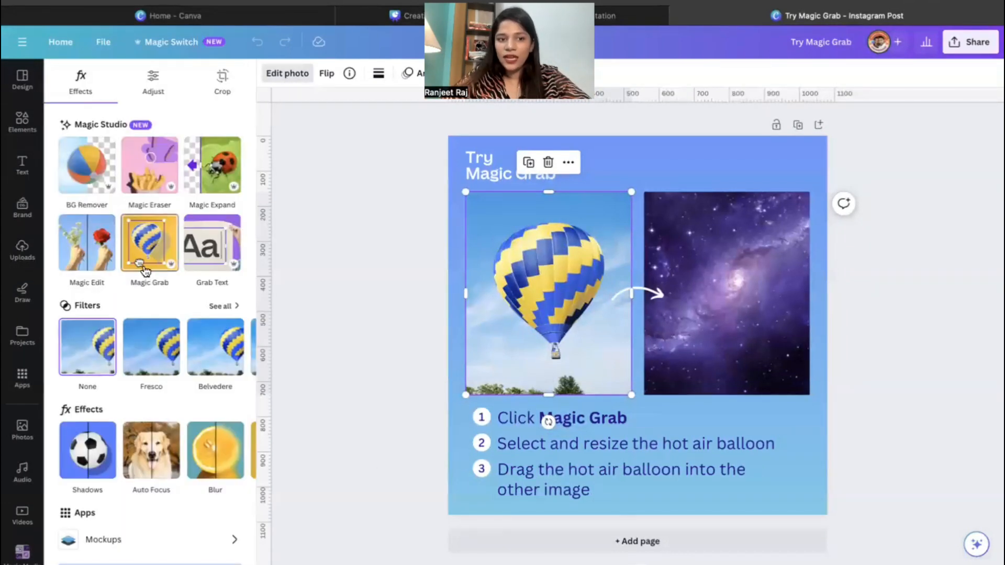
click(142, 245)
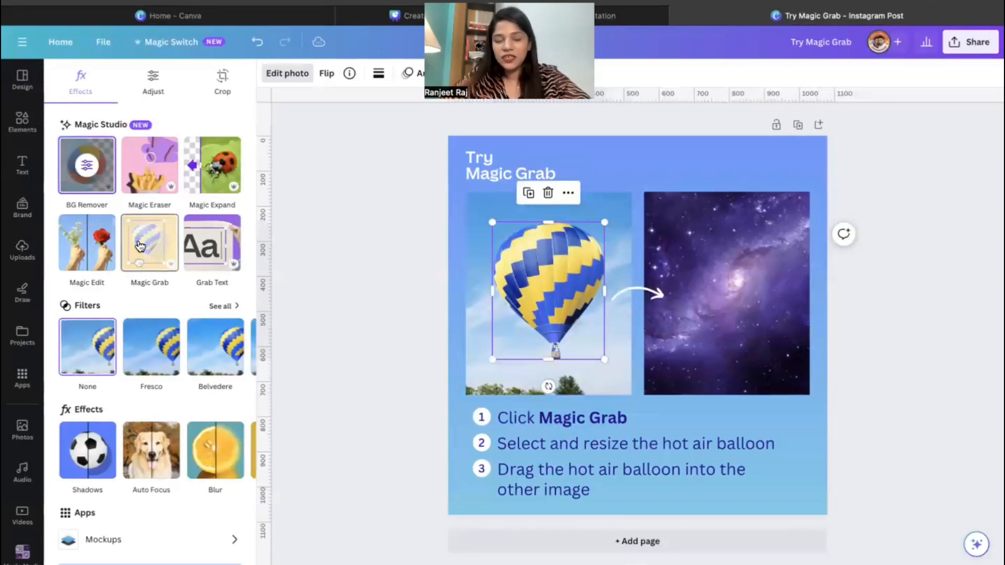
drag(520, 291, 698, 290)
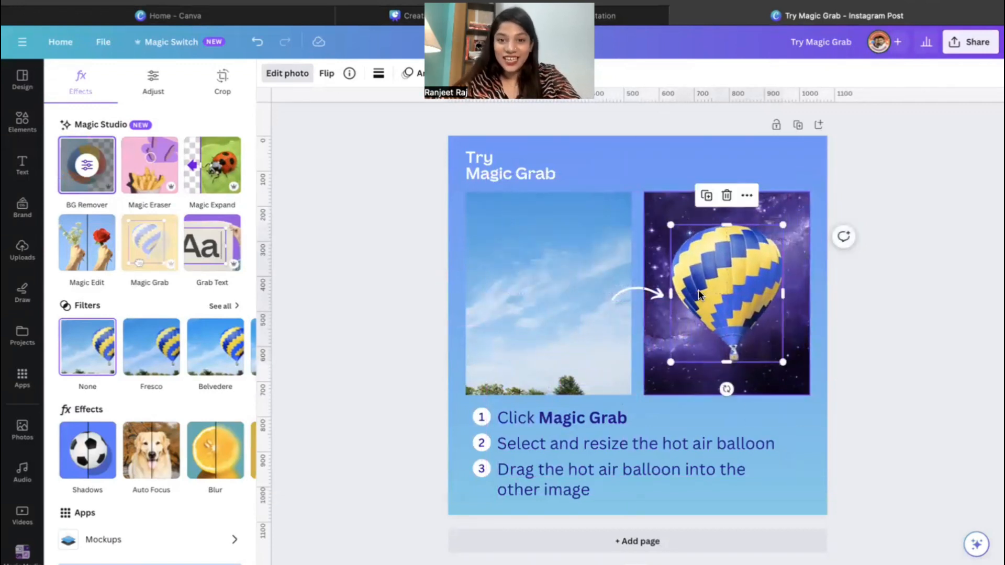
Add a second page and place the photo of two children blowing bubbles, enlarged to the page width and aligned with its lower edge
click(815, 552)
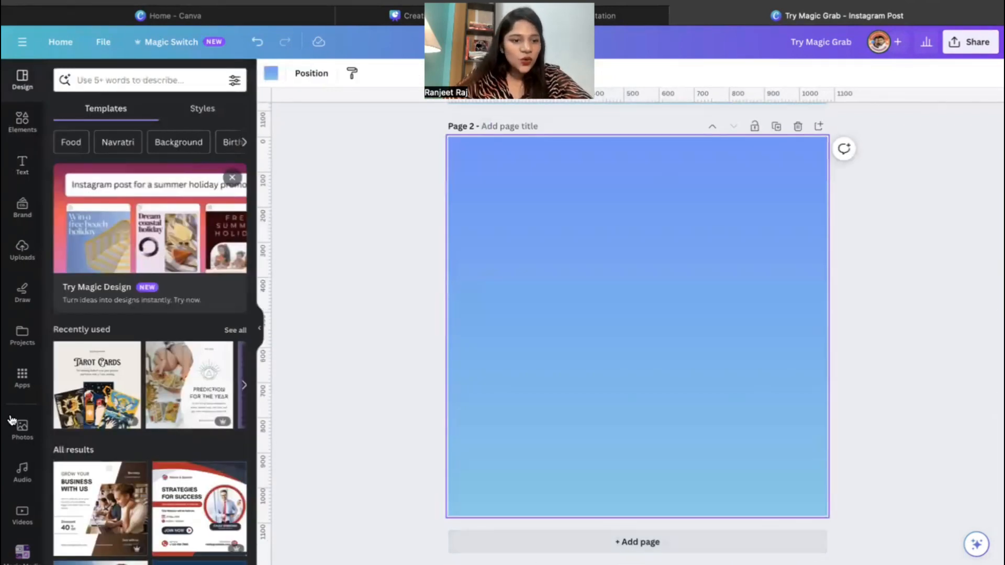
click(22, 430)
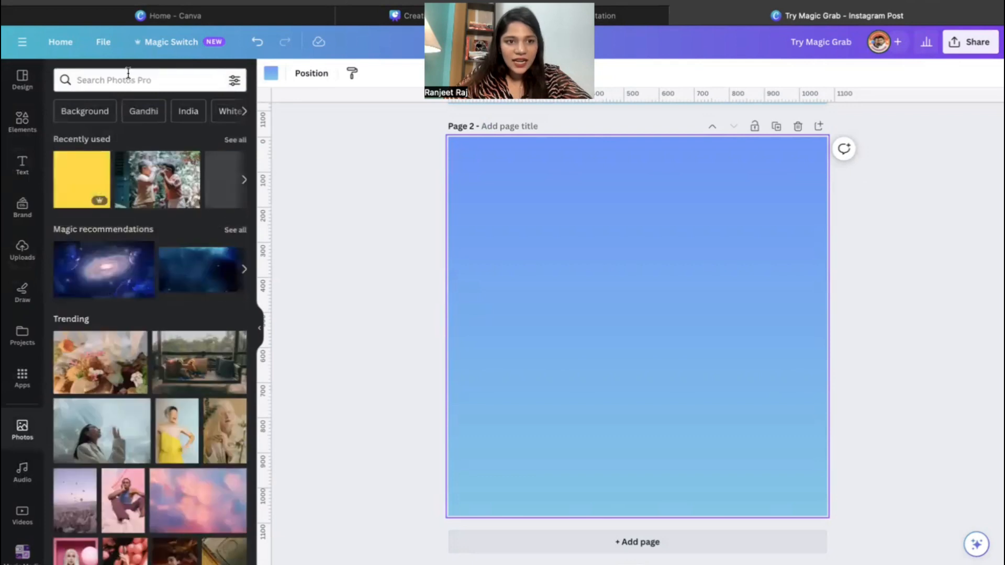
click(128, 78)
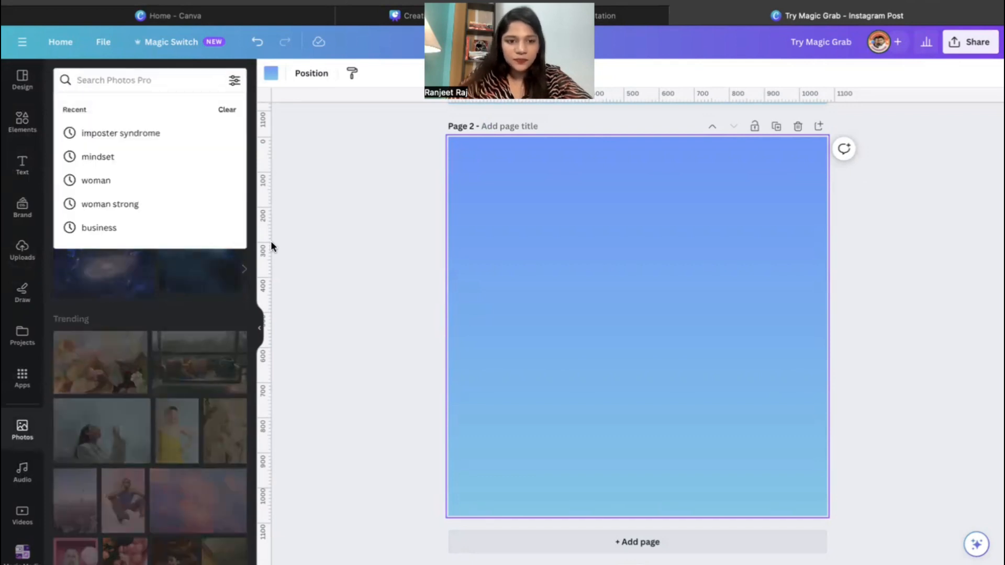
click(322, 257)
click(183, 202)
drag(598, 281, 560, 192)
drag(753, 340, 827, 390)
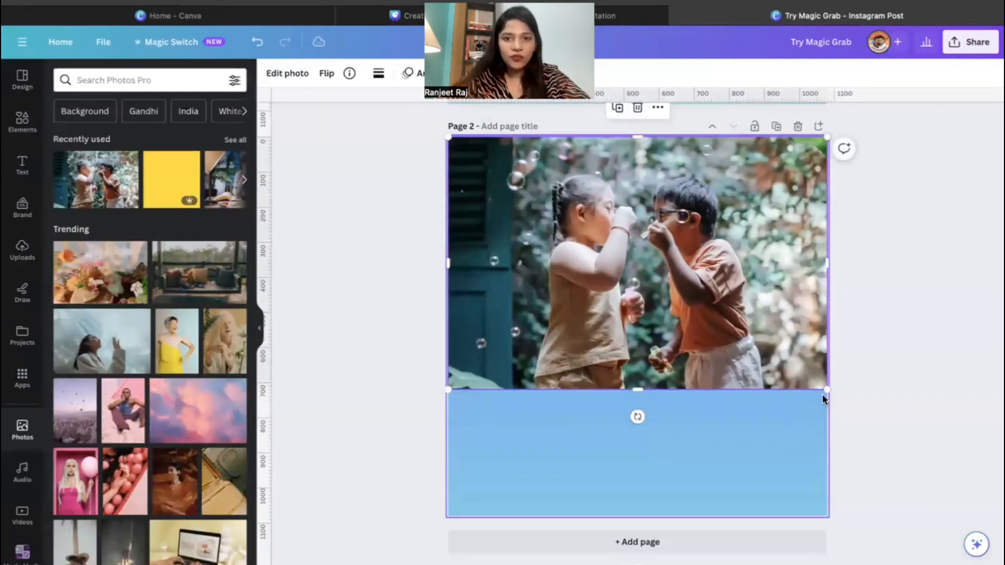
drag(792, 344, 789, 472)
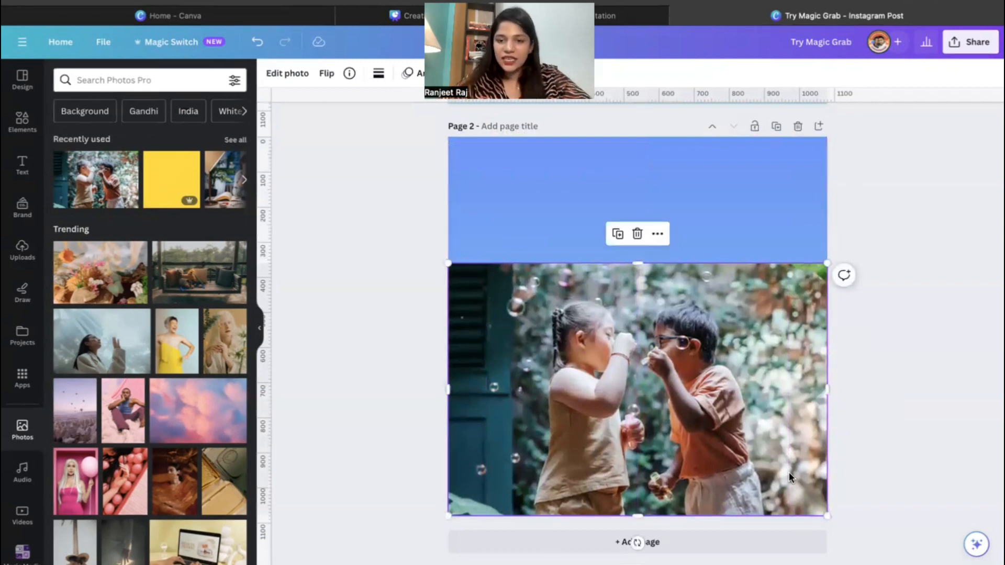
Separate the two children from the bubble photo with Magic Grab and move them up, overlapping the blue area
click(296, 81)
click(158, 240)
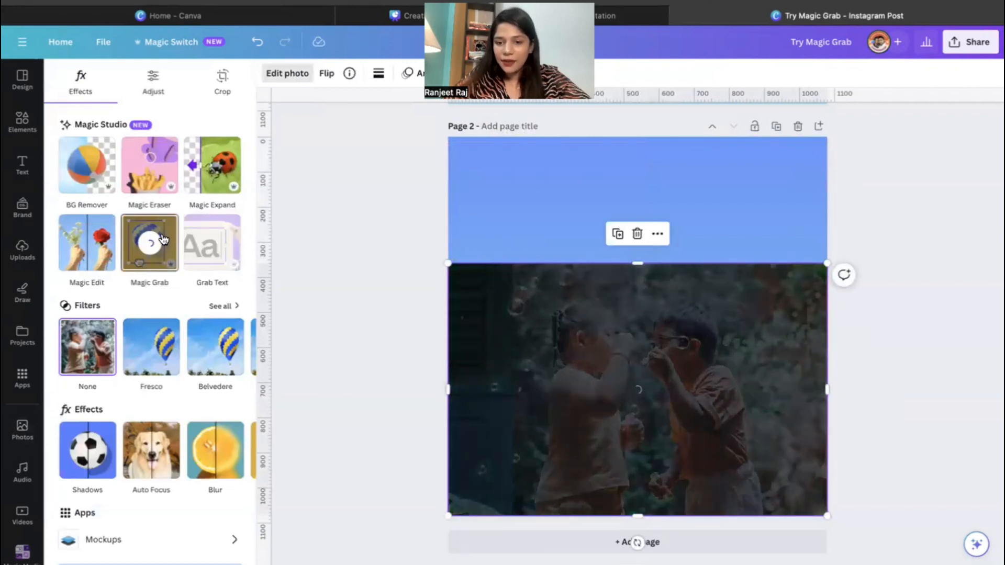
drag(680, 418, 710, 284)
click(572, 471)
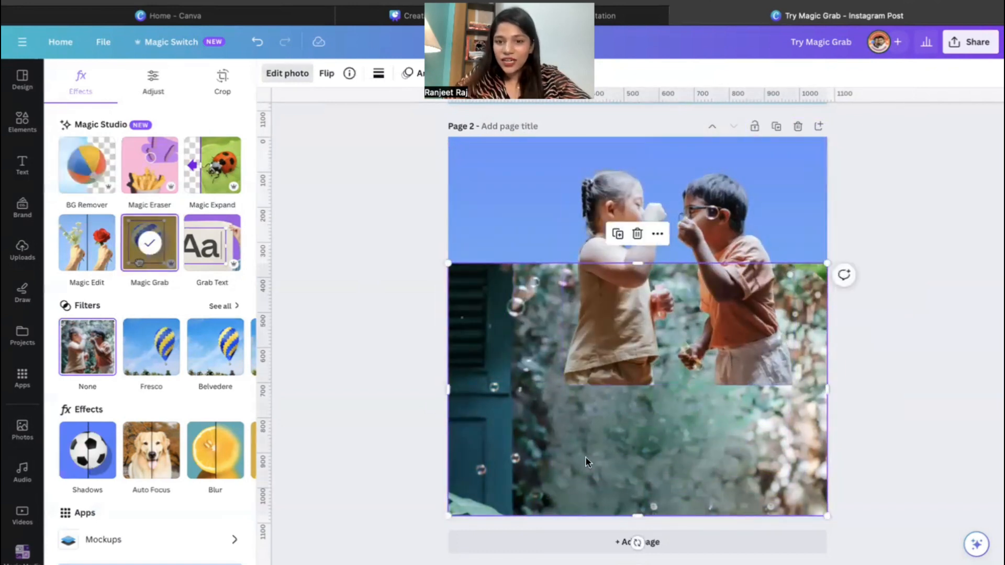
drag(643, 366, 644, 310)
drag(596, 437, 595, 494)
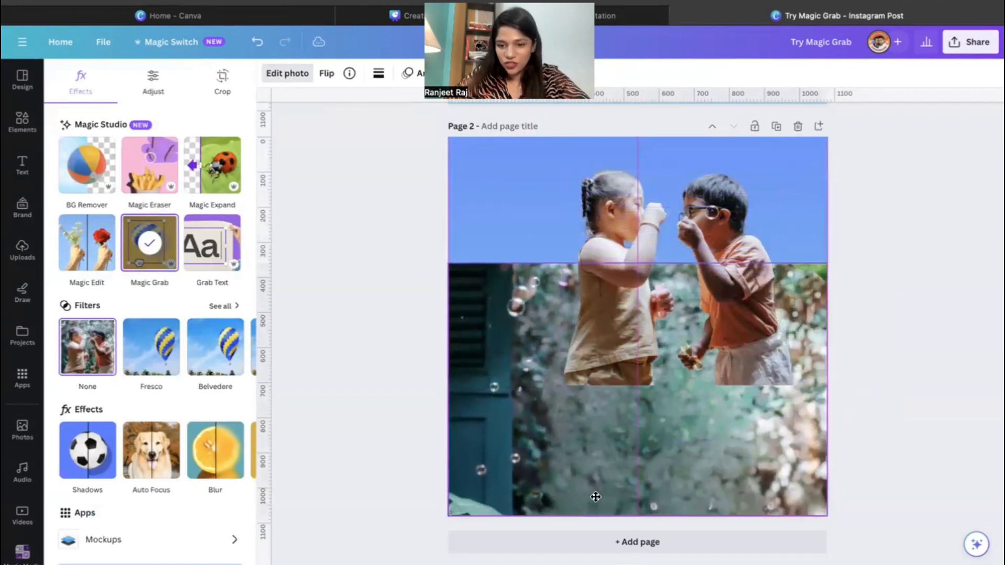
Duplicate page 2 and delete the cut-out children from the original page
click(665, 368)
click(777, 131)
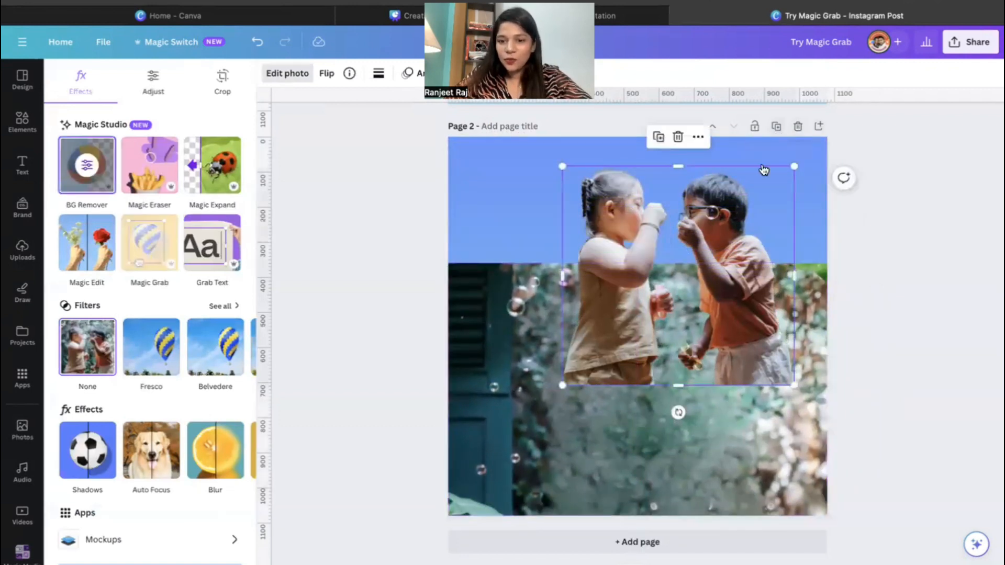
scroll(669, 379, up, 10)
click(657, 420)
key(Delete)
scroll(654, 421, down, 4)
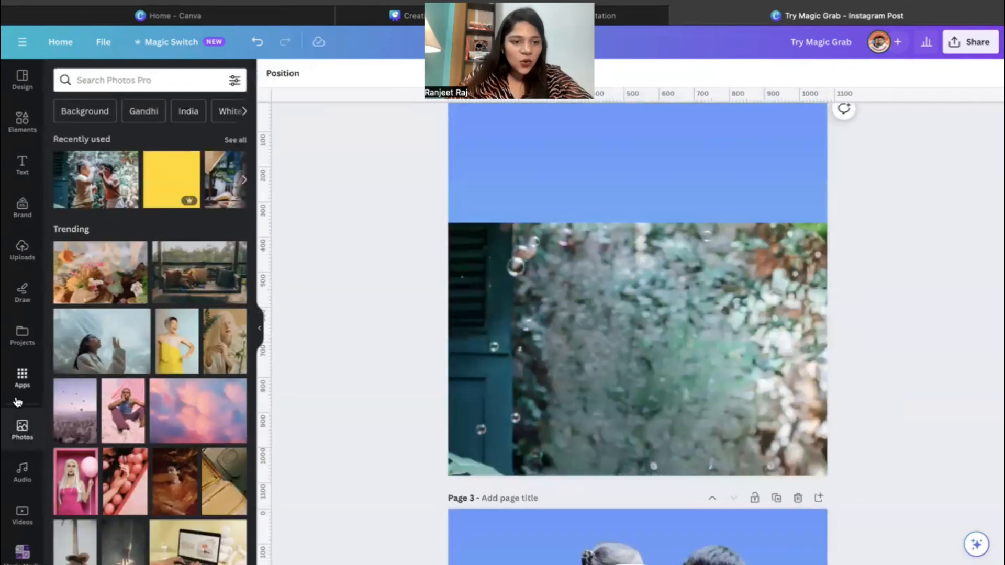
Add the photo of the woman in pink with a balloon to page 2, remove its background, and lower her to the page's bottom edge
click(84, 487)
click(297, 72)
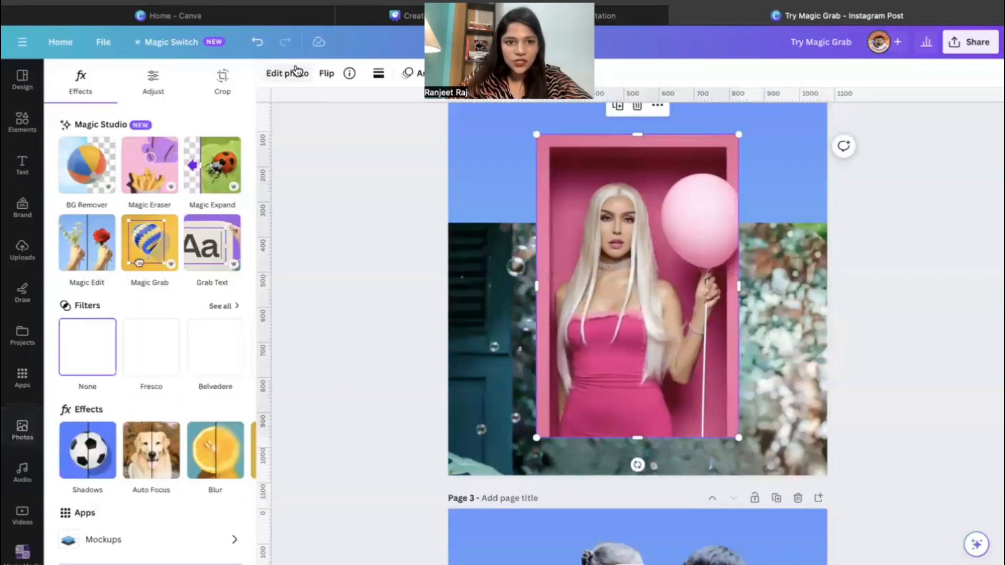
click(85, 173)
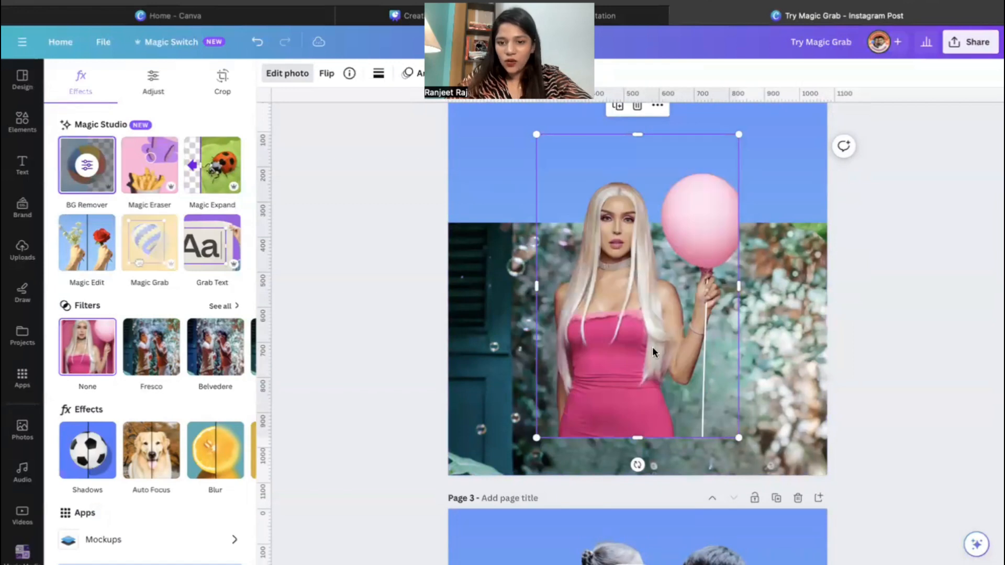
drag(653, 347, 655, 397)
Enlarge the foliage backdrop on page 2 to cover the whole page behind the woman
click(777, 348)
scroll(764, 344, up, 1)
drag(638, 273, 615, 144)
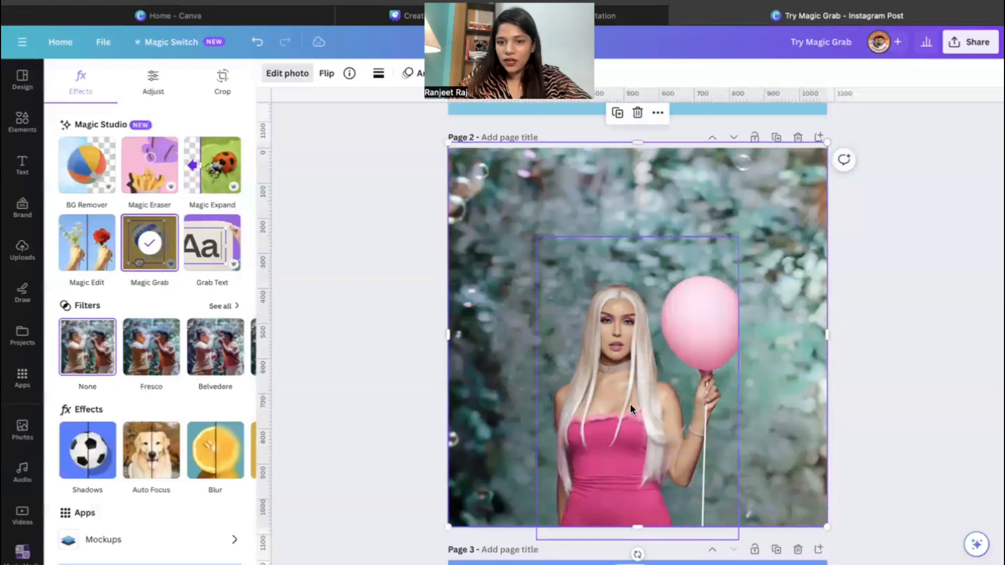
Shift the cut-out woman towards the right side of page 2 and enlarge her to nearly the full page height
drag(629, 405, 732, 386)
key(super+z)
click(656, 420)
drag(674, 420, 754, 408)
drag(636, 225, 496, 178)
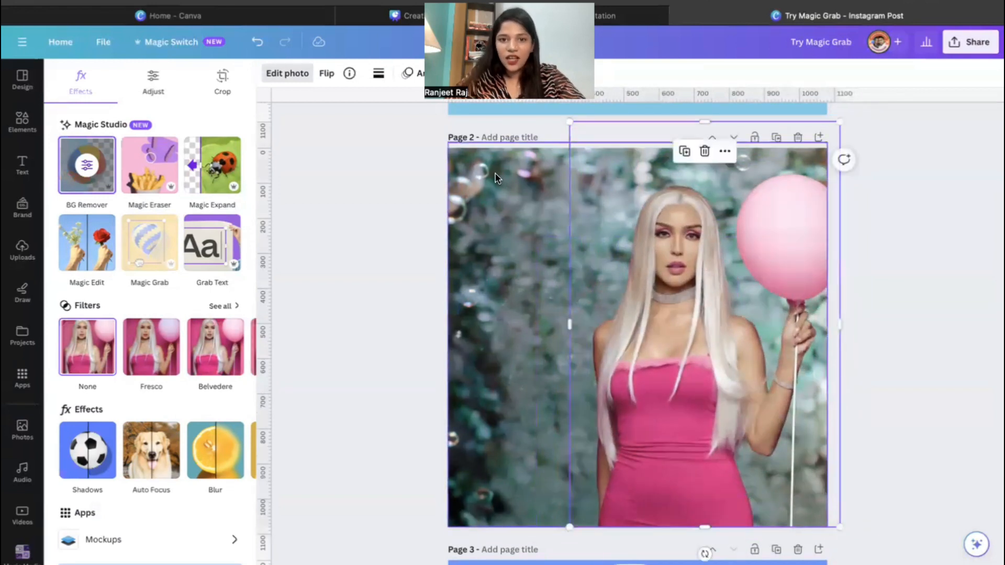
Replace page 3's foliage backdrop with the wooden bench photo, filling the page and sent behind the children
scroll(662, 379, down, 8)
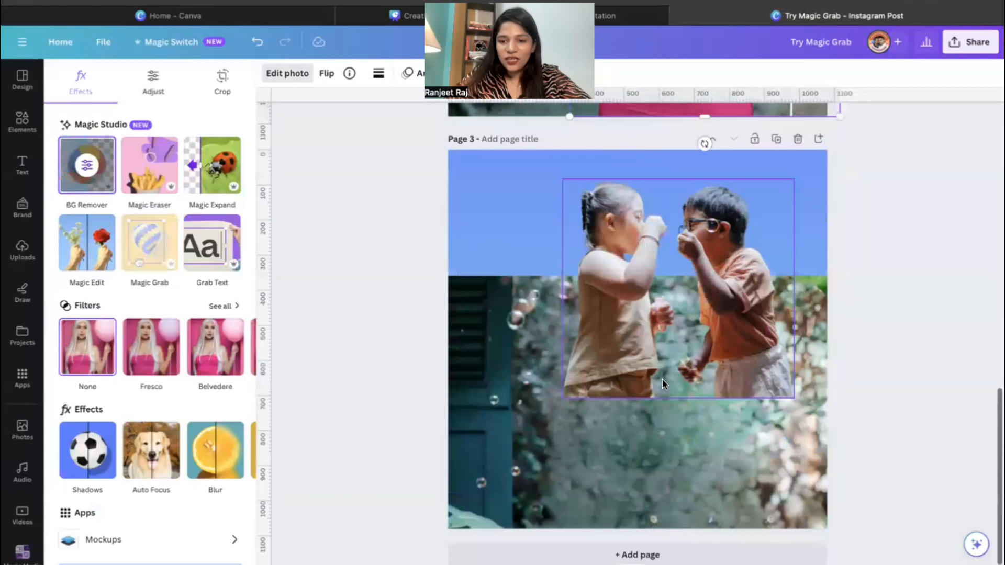
click(689, 327)
click(523, 397)
key(Delete)
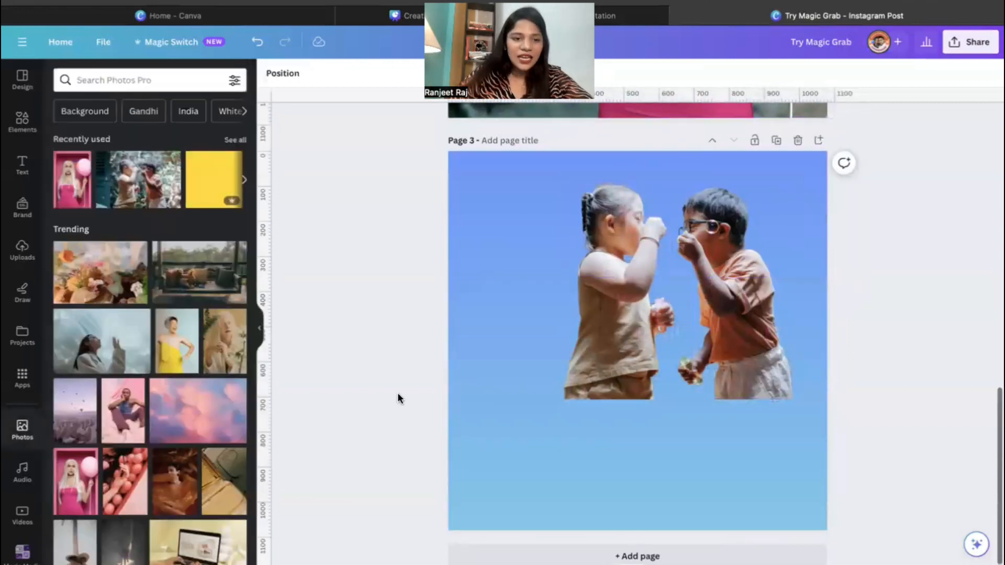
drag(188, 260, 653, 270)
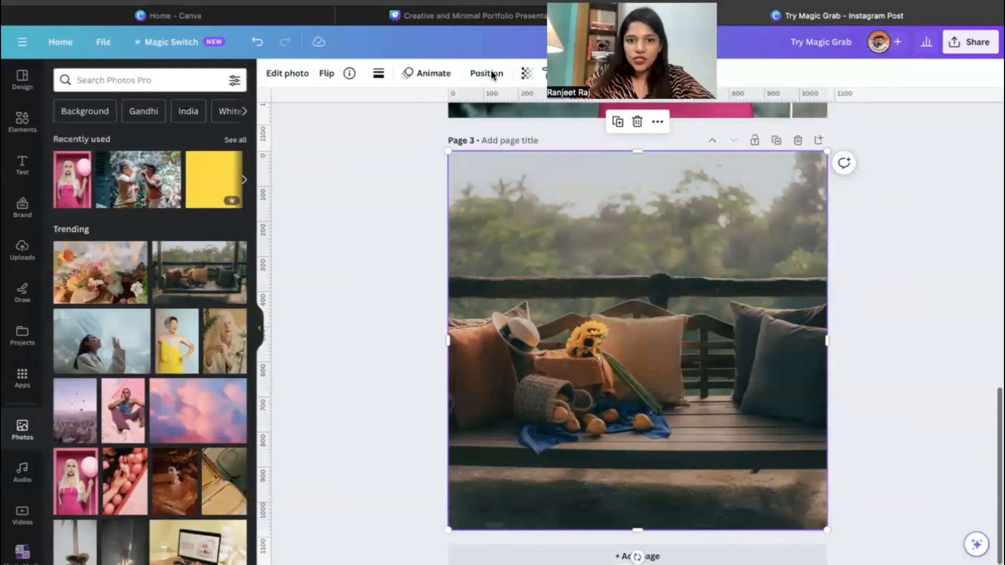
click(488, 73)
click(185, 127)
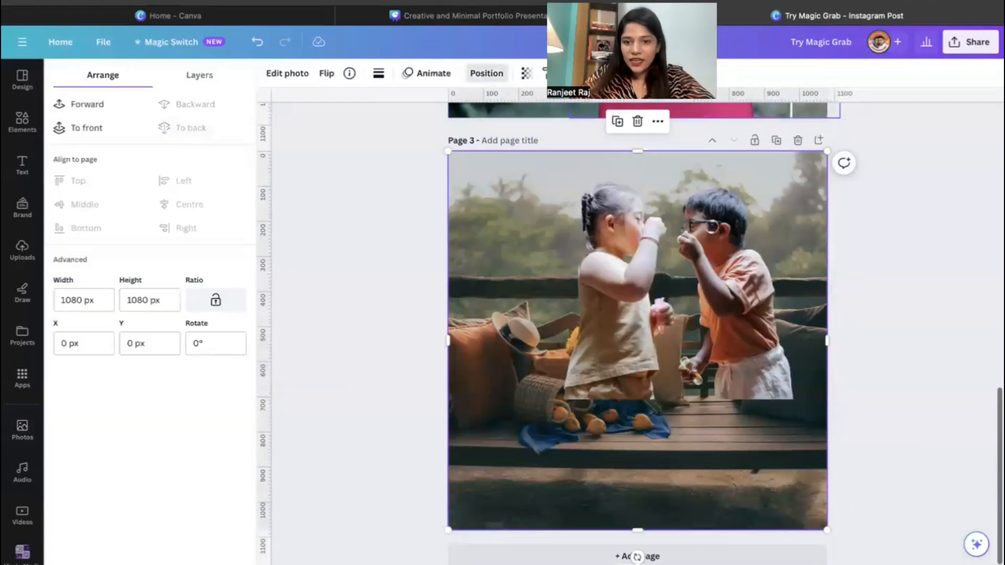
Move the children to the lower edge of page 3 and enlarge them to about 952 by 900 px
drag(604, 335, 584, 472)
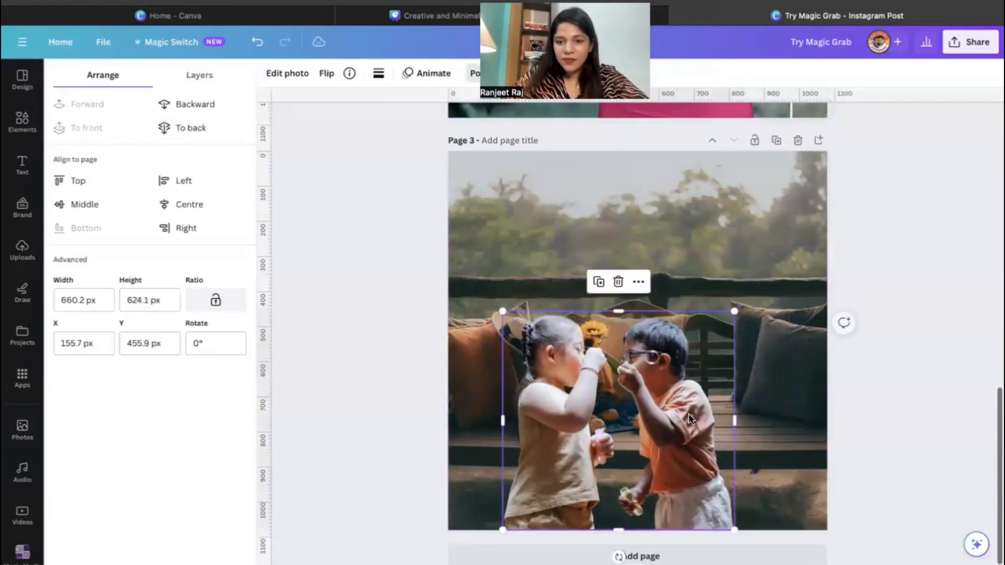
drag(733, 313, 837, 213)
drag(667, 370, 657, 373)
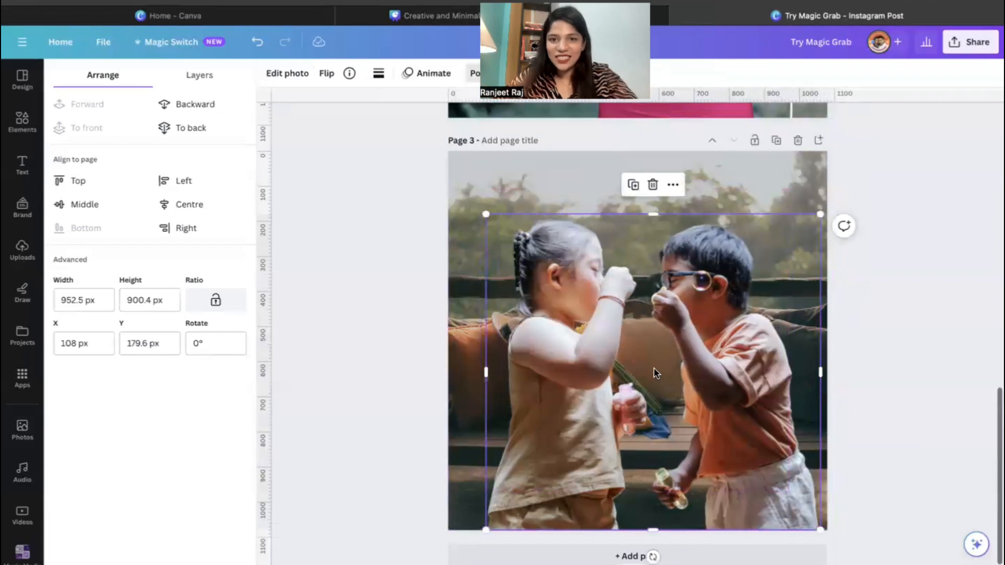
Leave the Magic Grab design and launch the Magic Write trial from the home page's newest features
click(877, 387)
click(877, 387)
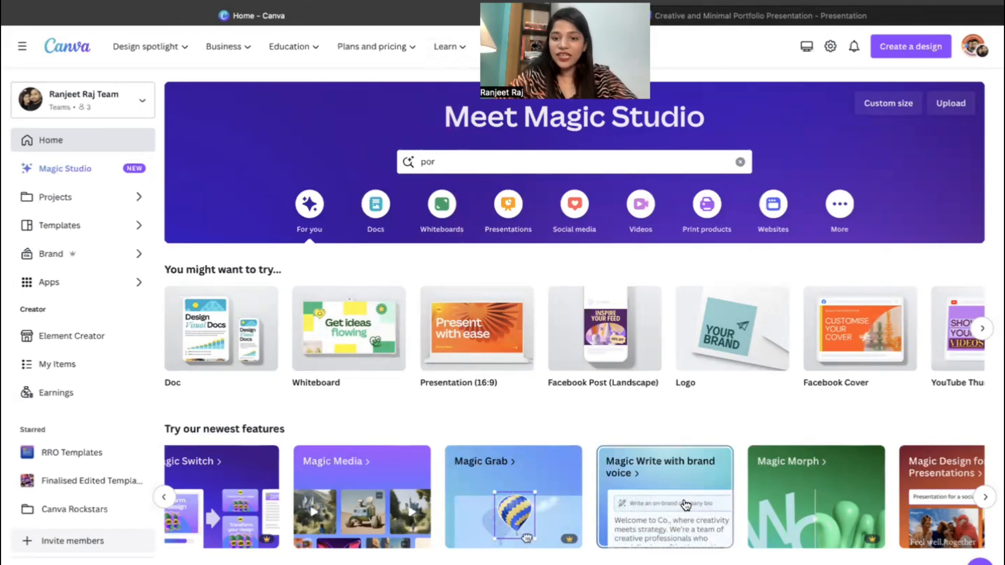
click(686, 504)
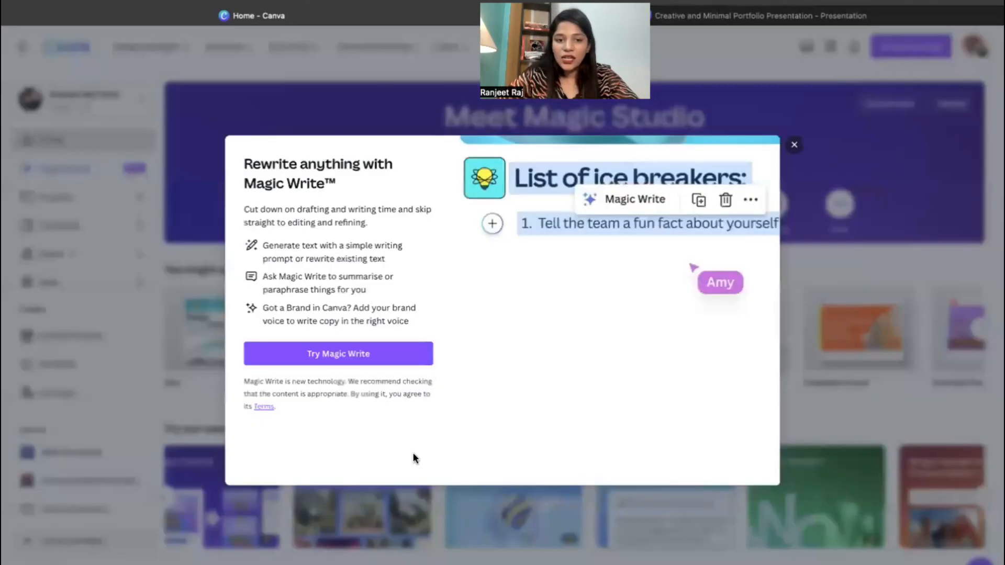
click(325, 353)
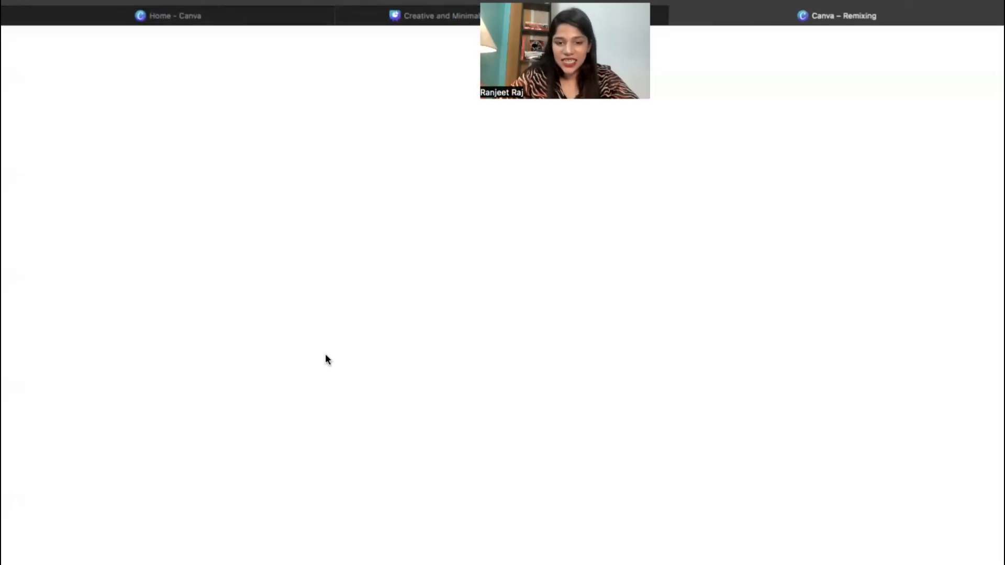
Add a blank fourth page to the presentation and place a brand heading in its upper part
scroll(325, 360, down, 15)
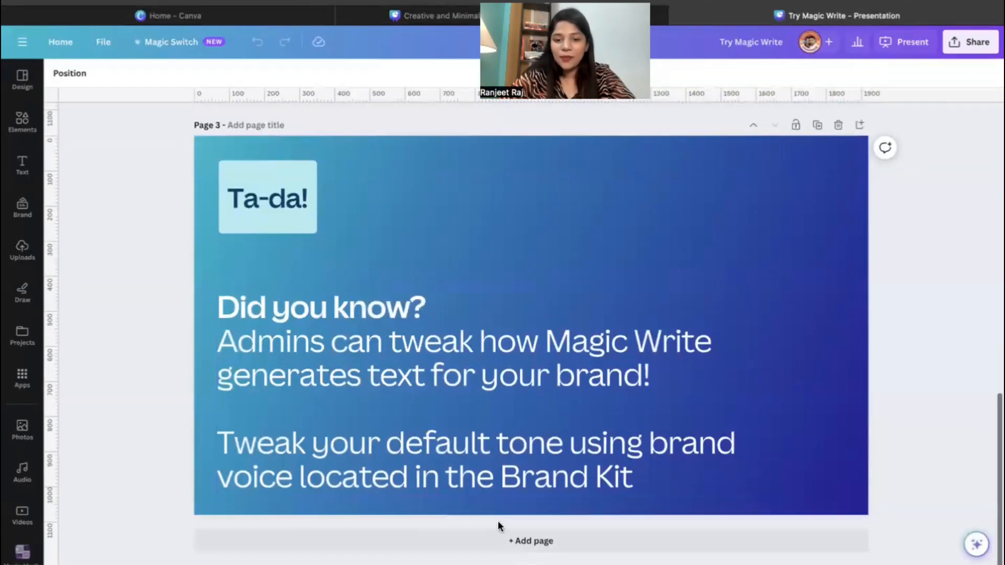
click(533, 543)
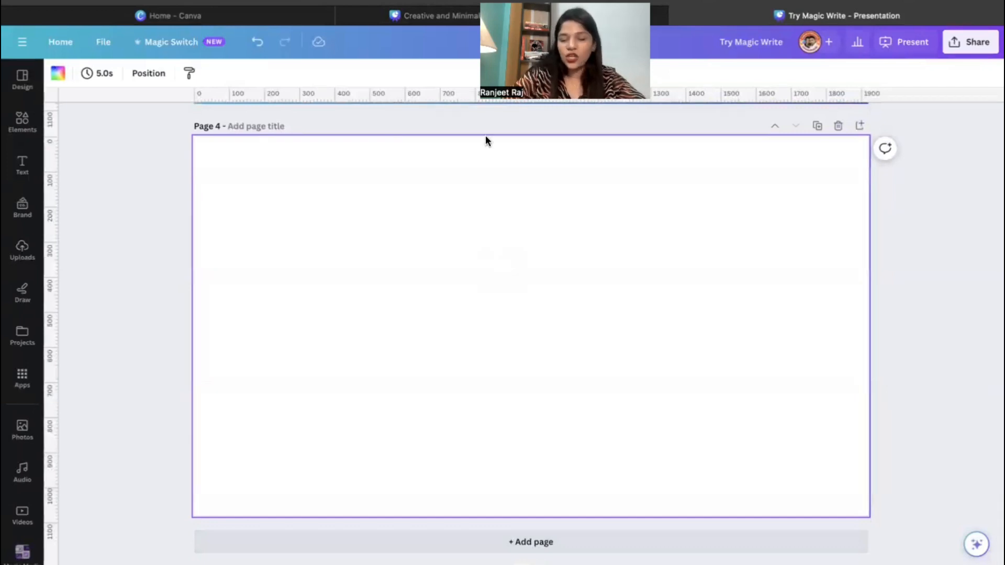
click(19, 181)
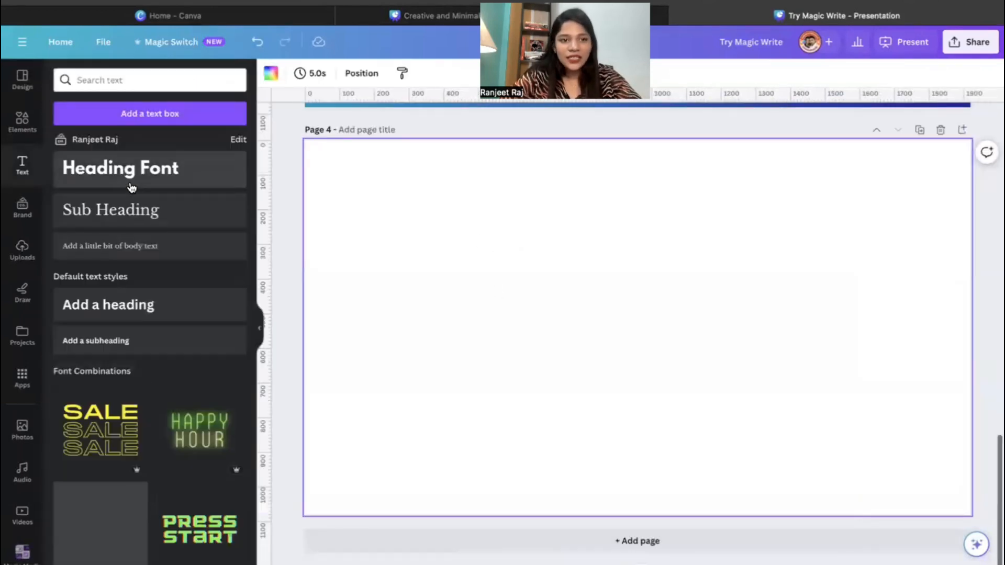
click(131, 173)
drag(649, 367, 522, 267)
click(616, 313)
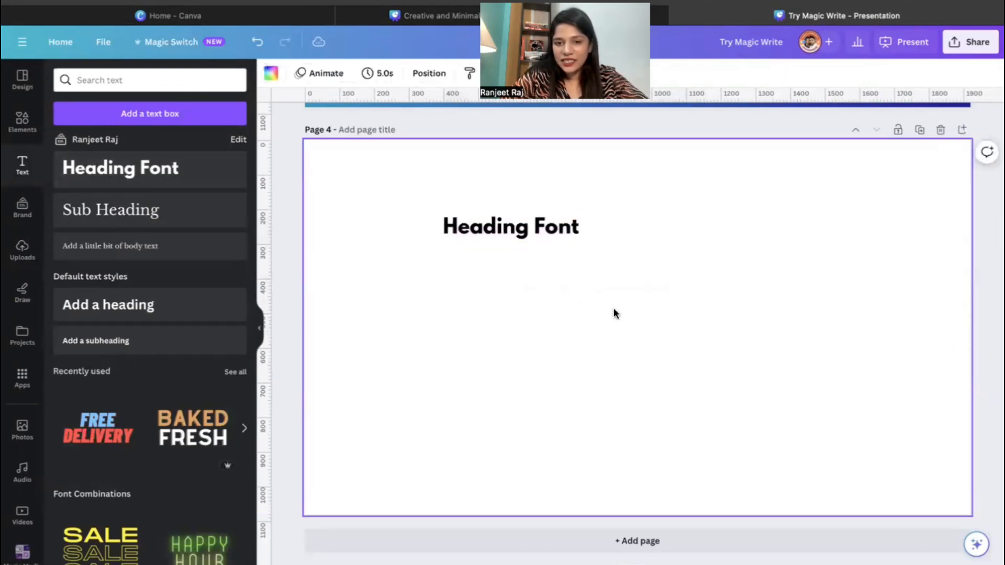
View the heading's Magic Write options, and replace the heading text with "5 ways to stay healthy"
click(525, 223)
click(466, 187)
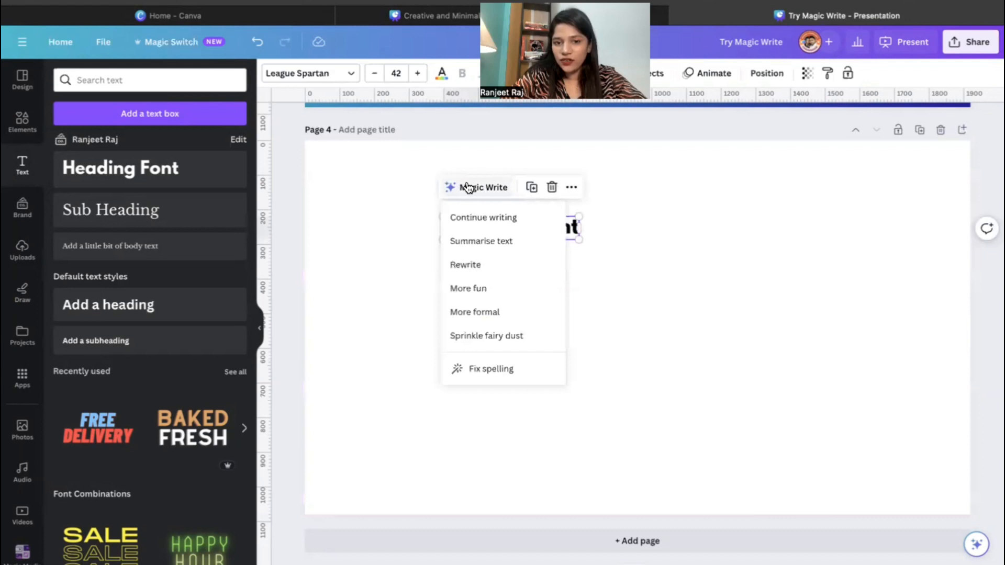
double_click(568, 232)
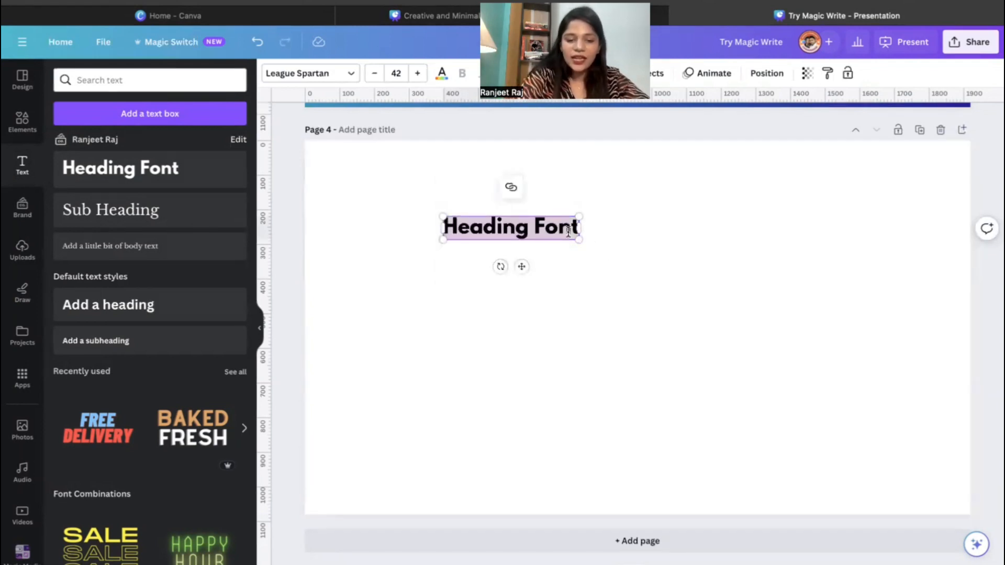
text(5 ways to)
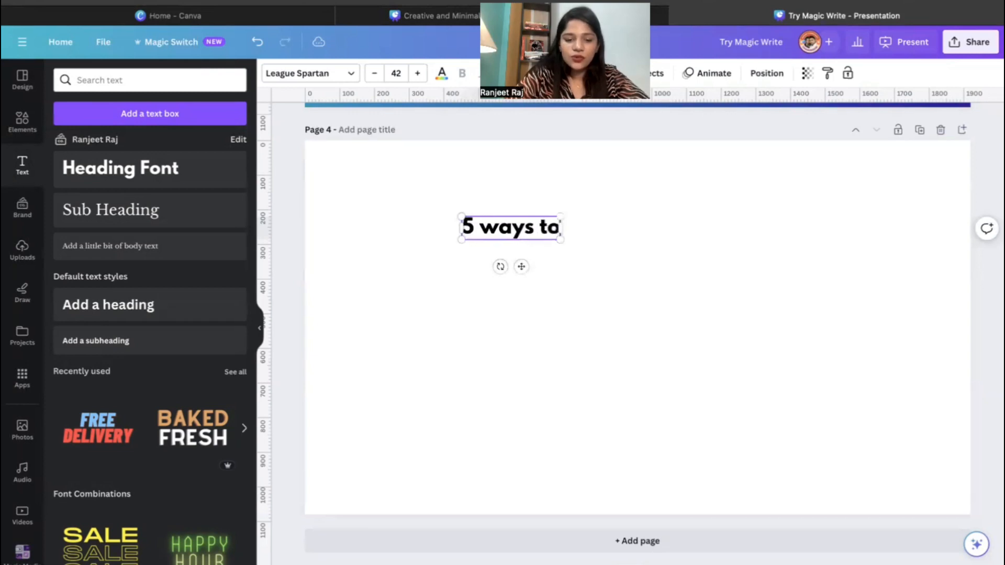
text( stay healthy)
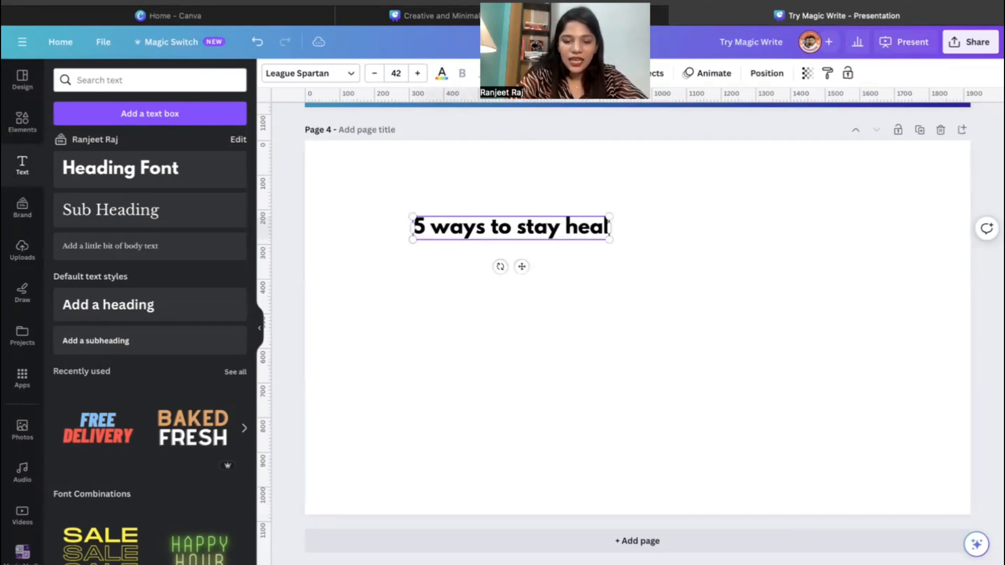
Generate body text from the "5 ways to stay healthy" heading with Magic Write's Continue writing, and widen the generated text box
click(580, 314)
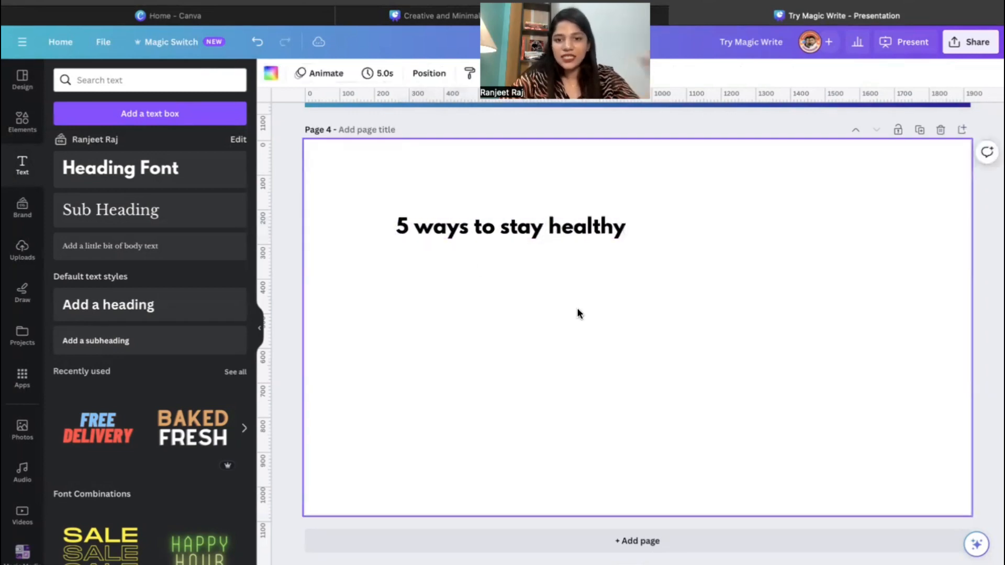
click(520, 225)
click(468, 188)
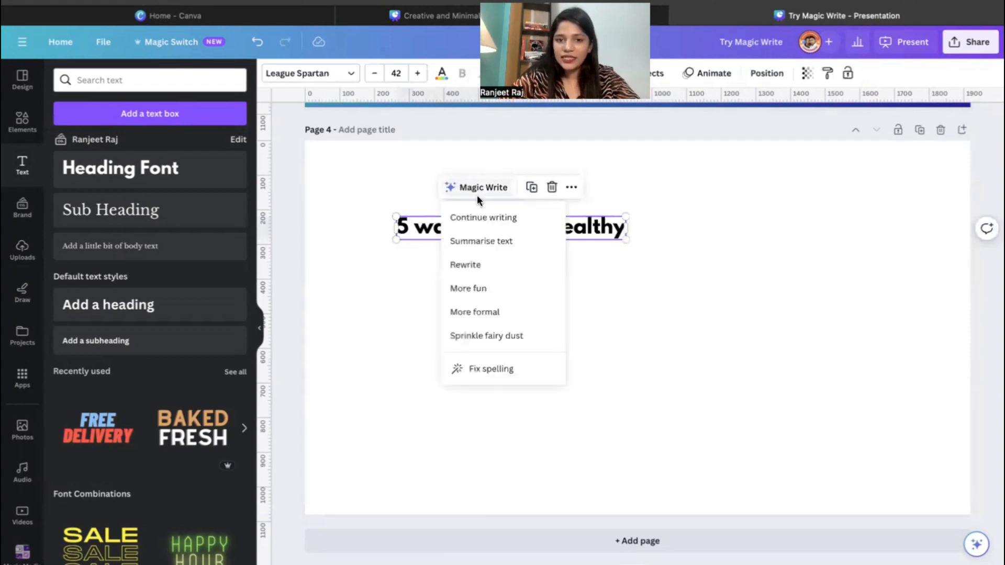
click(483, 219)
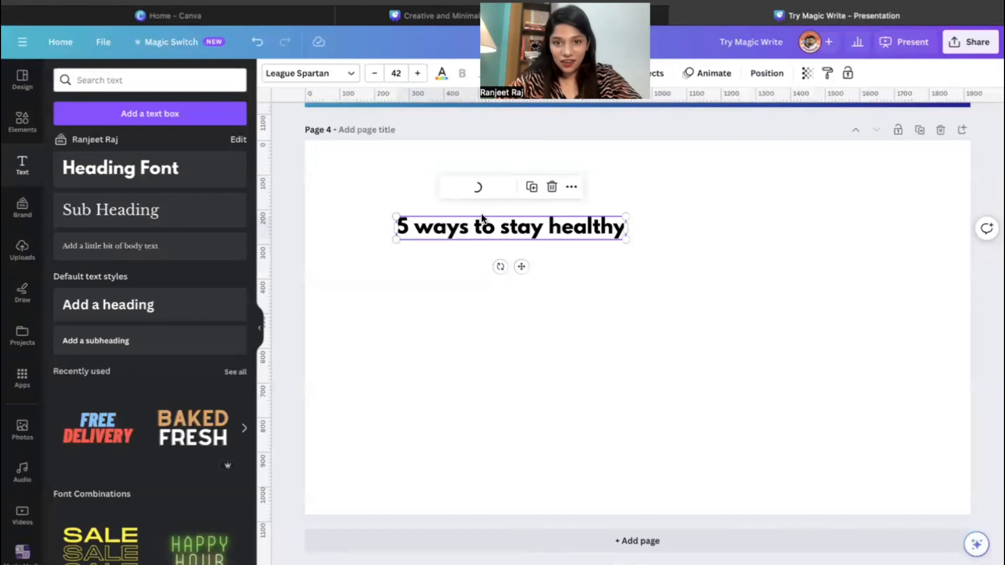
drag(626, 358, 769, 361)
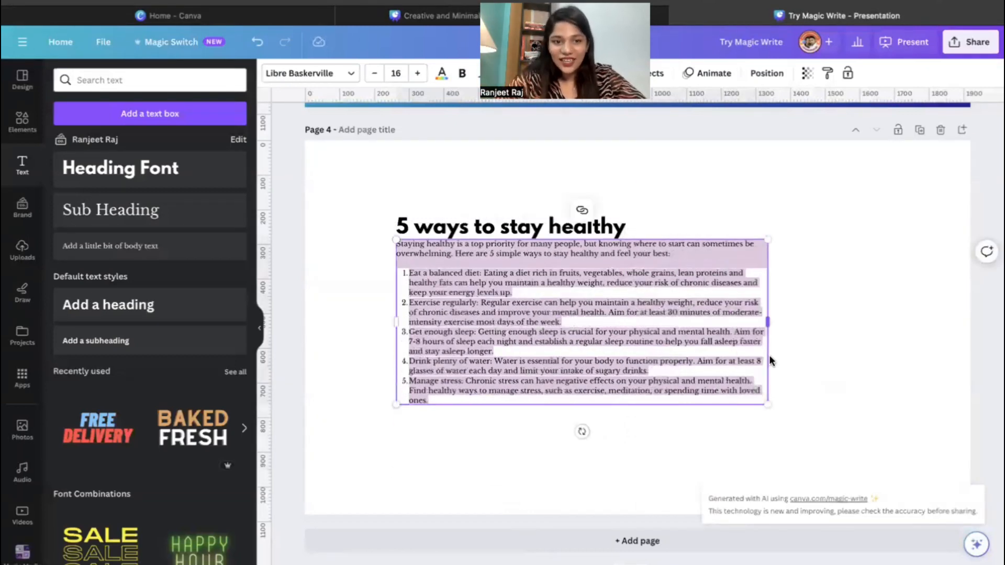
Collapse the side panel and condense the generated health text on page 4 with Magic Write's Summarise text option
click(261, 329)
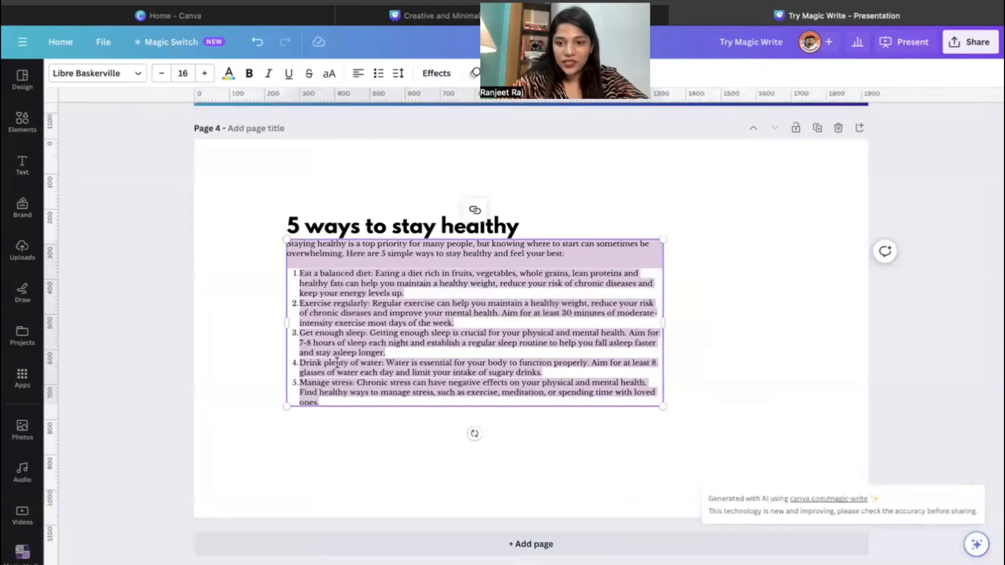
click(312, 414)
click(374, 330)
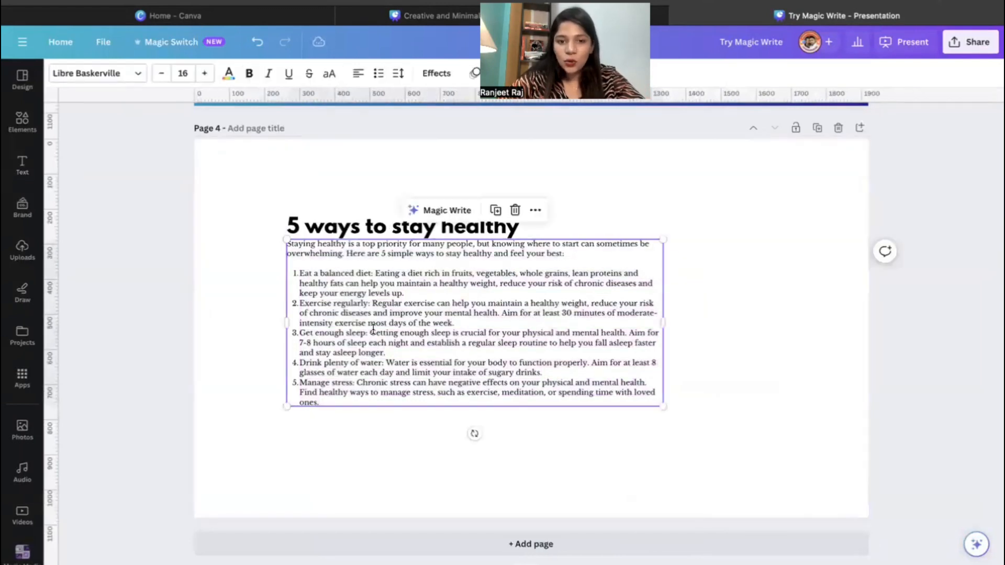
click(445, 212)
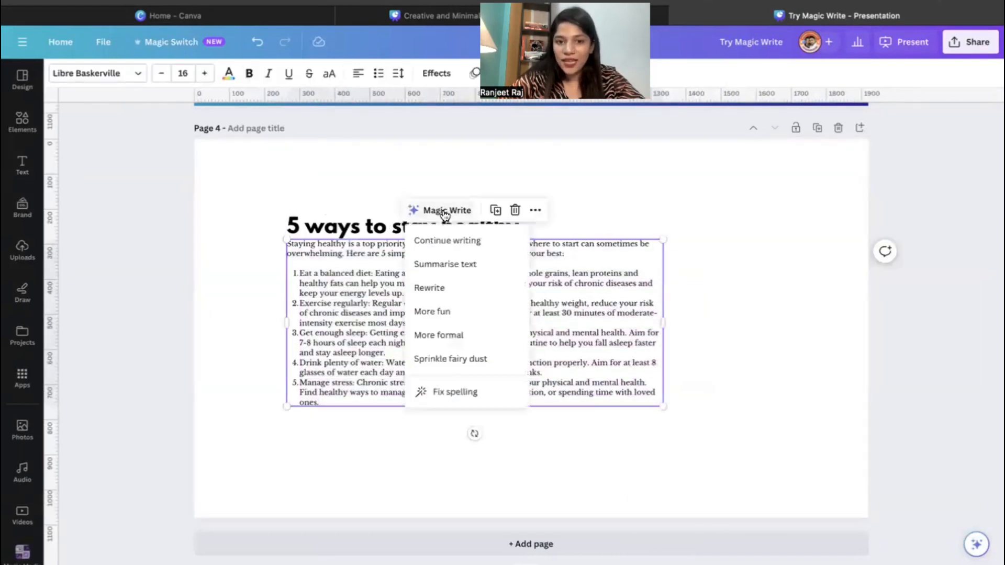
click(445, 266)
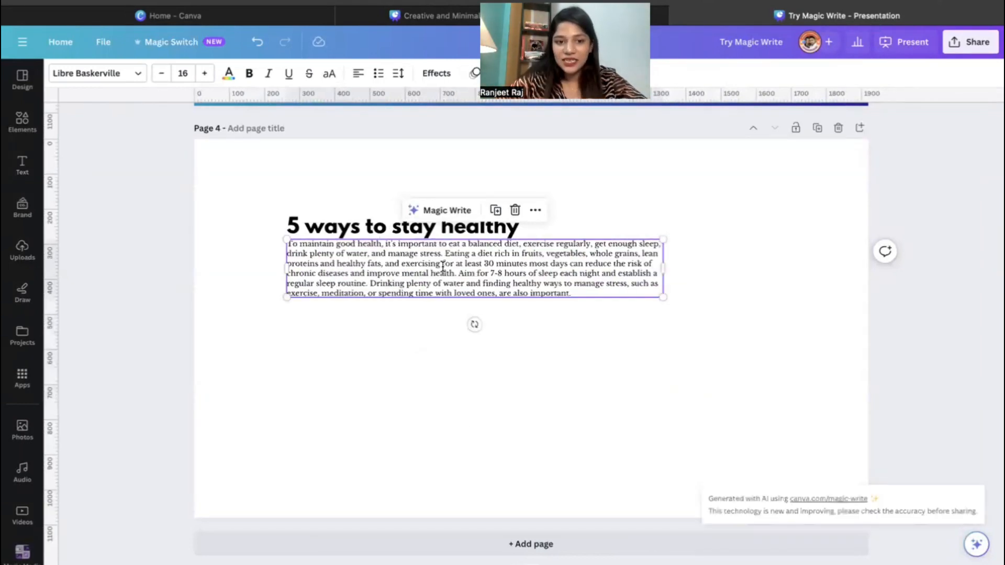
click(435, 357)
drag(434, 296, 433, 298)
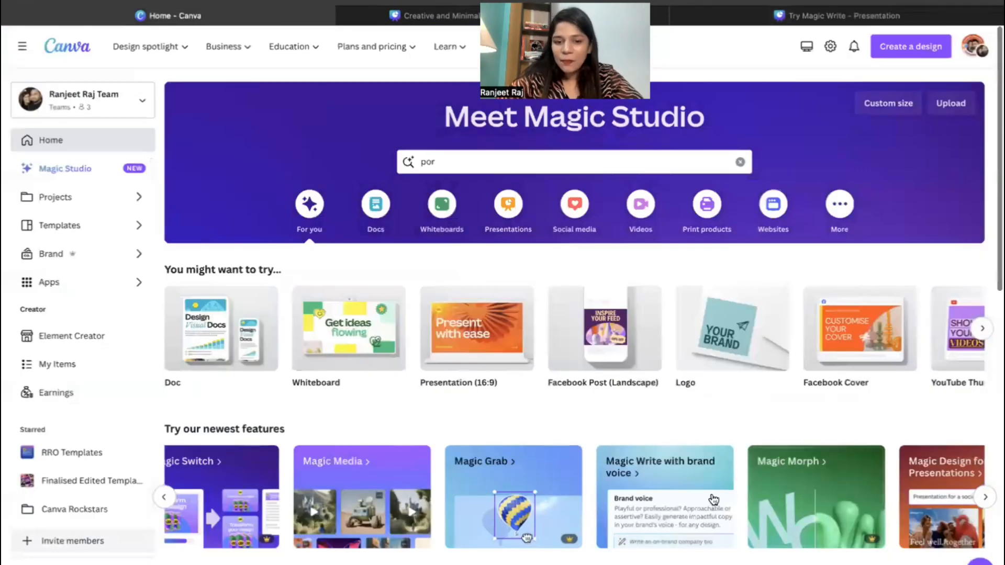
Return to the home page and launch the Magic Morph trial from the newest features
scroll(713, 499, down, 3)
scroll(737, 398, right, 3)
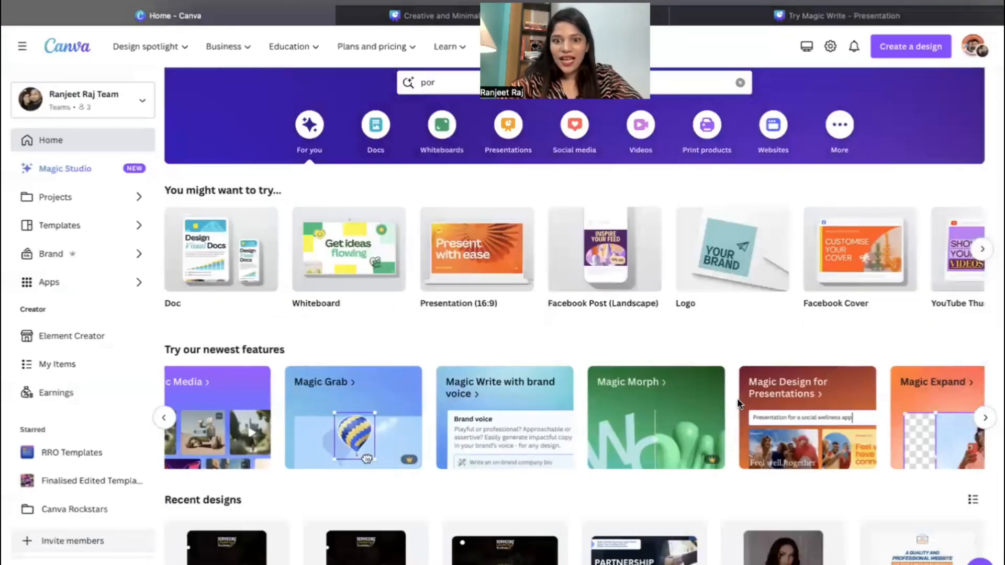
click(669, 409)
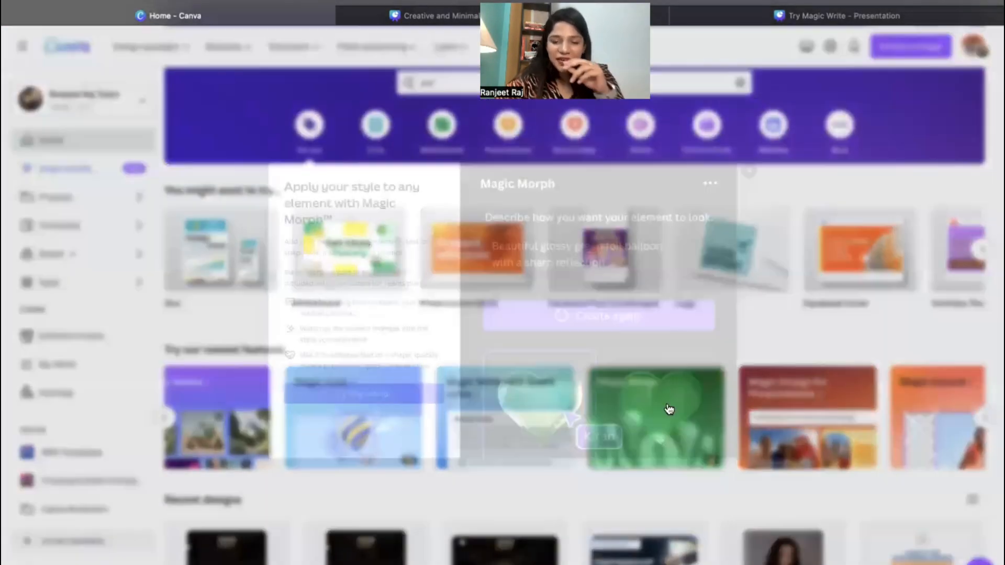
click(334, 414)
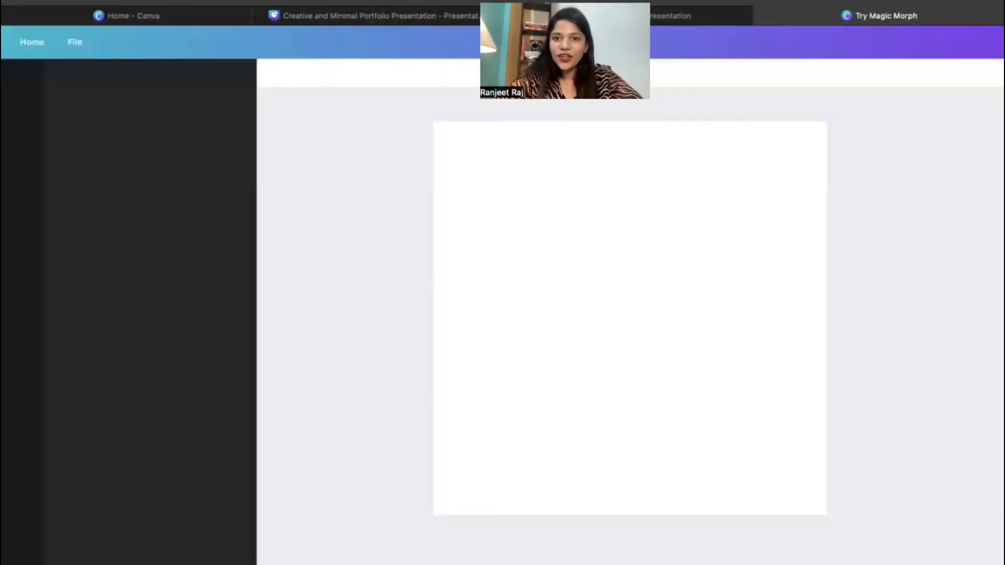
Generate Magic Morph variations of the white star with the description "golden matte balloon"
click(660, 272)
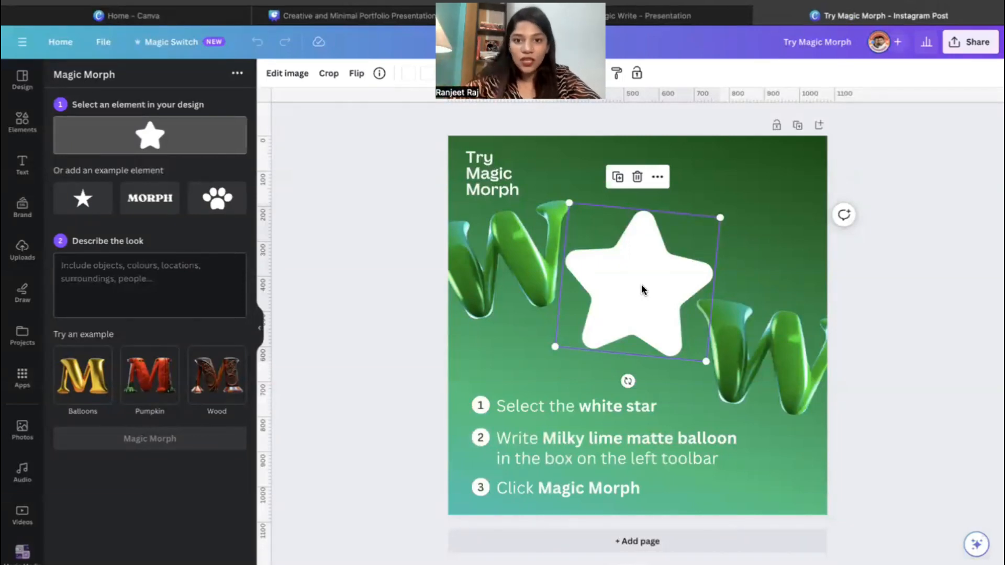
click(106, 281)
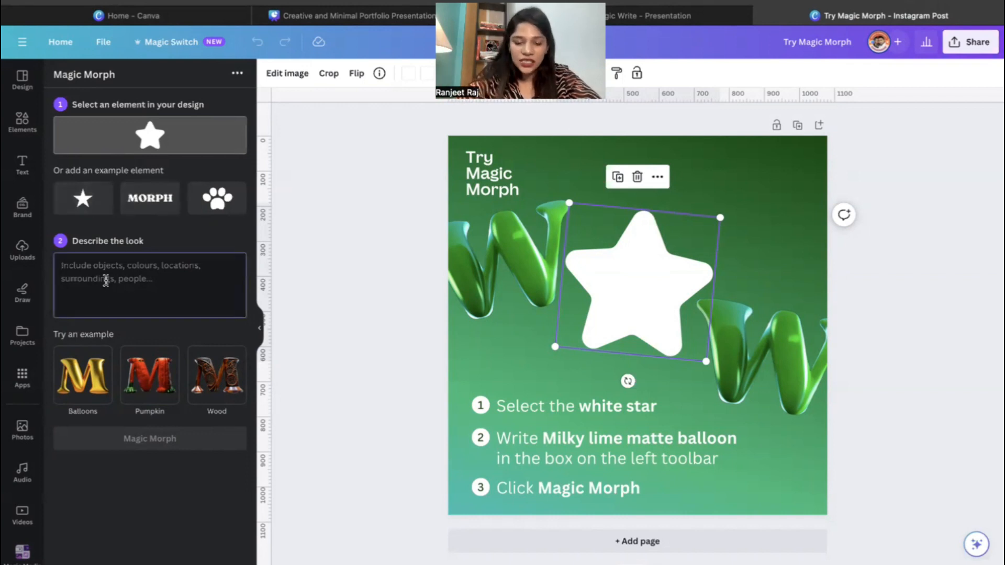
text(golden matte balloon)
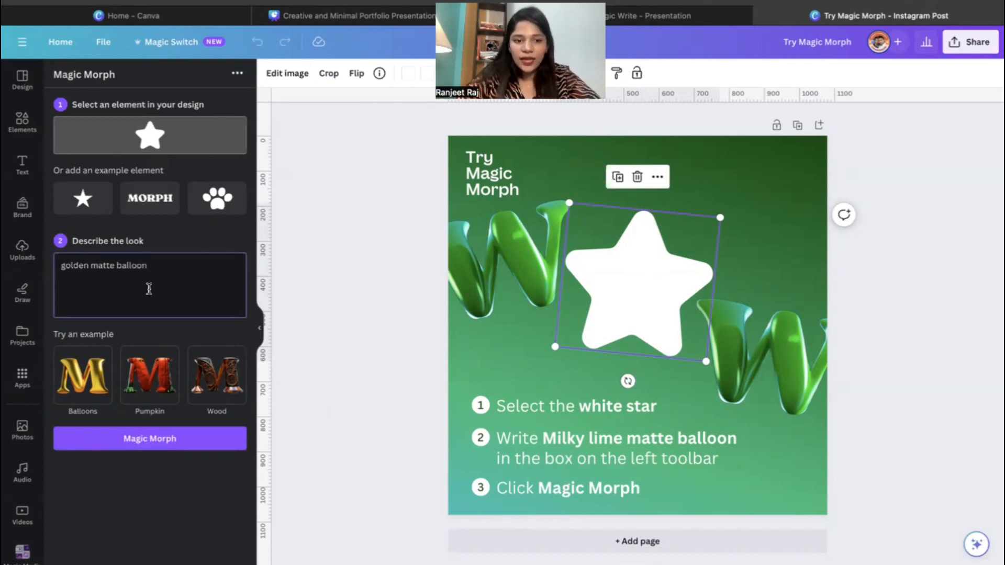
click(139, 438)
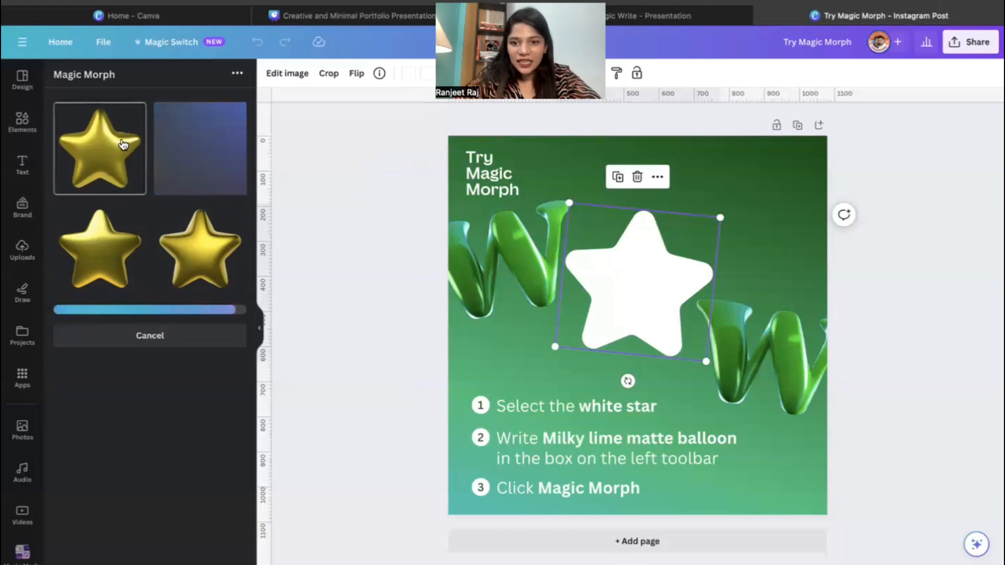
Place the first generated golden star on the page, delete the white star, and move the golden star into its spot
click(390, 236)
click(89, 151)
drag(652, 311, 647, 293)
click(655, 228)
key(Delete)
click(640, 350)
drag(640, 350, 632, 317)
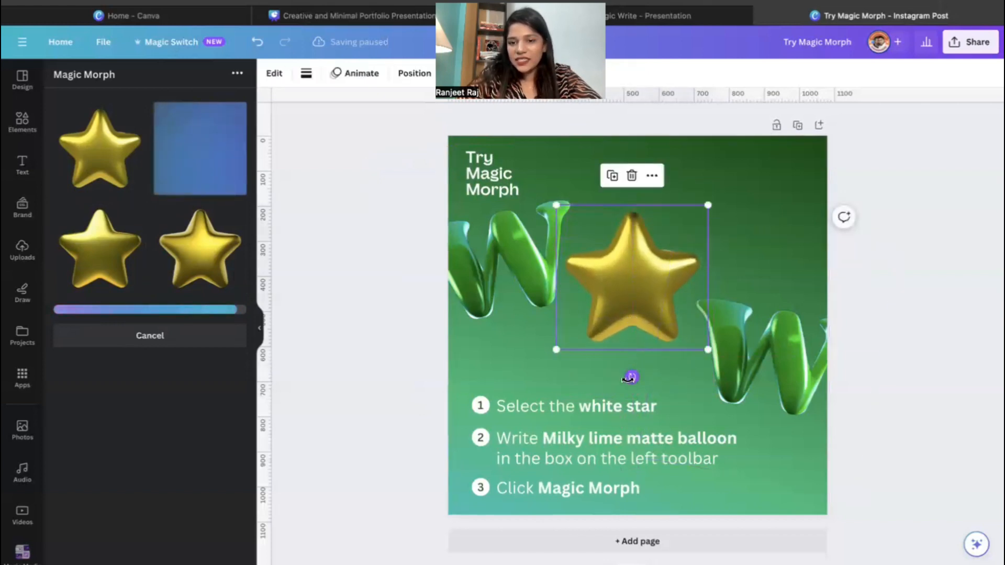
Tilt the golden star slightly clockwise, enlarge it a little, and reposition it between the green balloon letters
drag(630, 372, 605, 373)
drag(687, 369, 696, 387)
drag(649, 318, 643, 309)
click(378, 440)
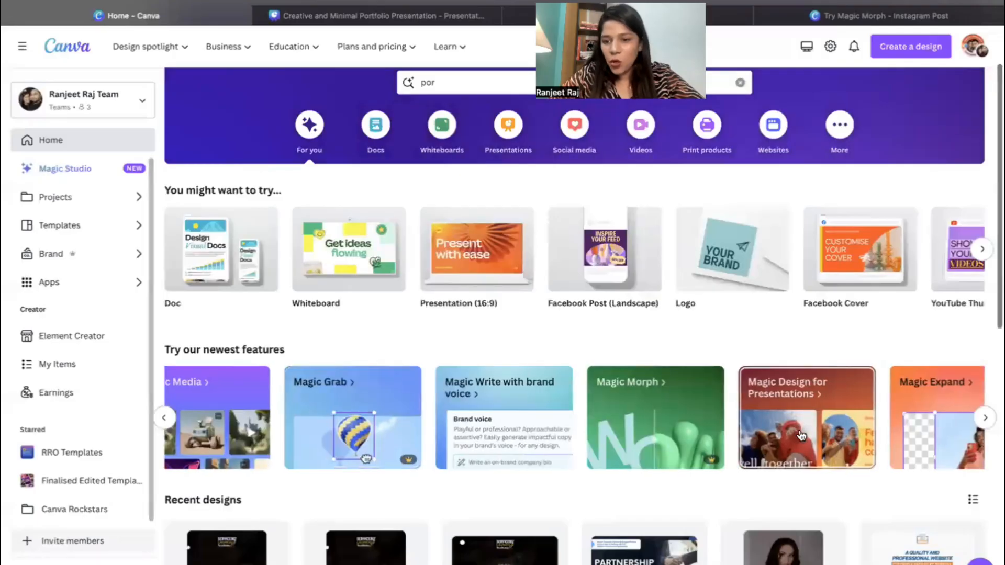
Go back to the home page and launch the Magic Design for Presentations trial from the newest features
scroll(802, 436, right, 4)
scroll(801, 436, right, 4)
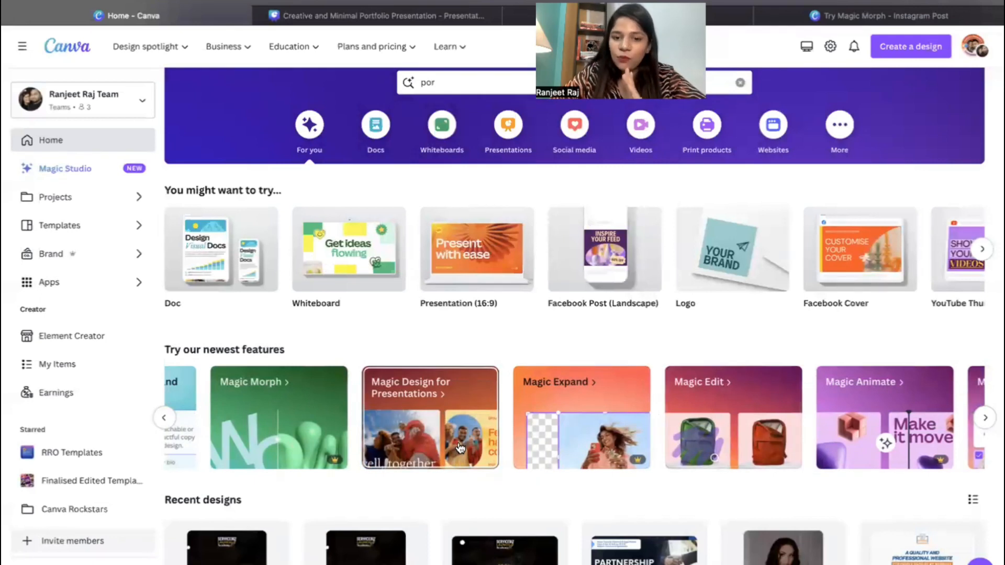
click(460, 448)
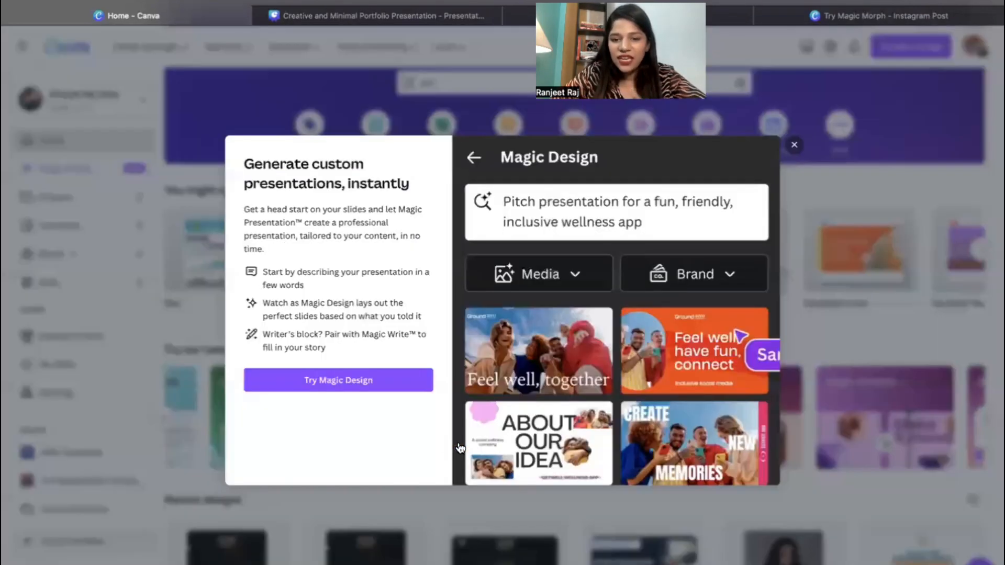
click(331, 384)
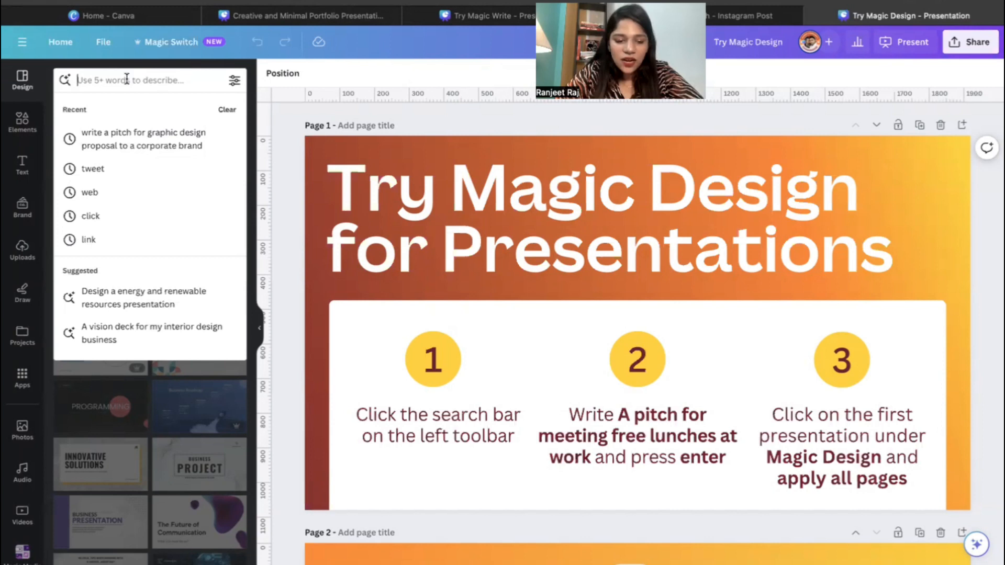
Generate Magic Design templates for "A pitch for graphic designer" and add a third page after the "Ta-da!" page
text(A pitch)
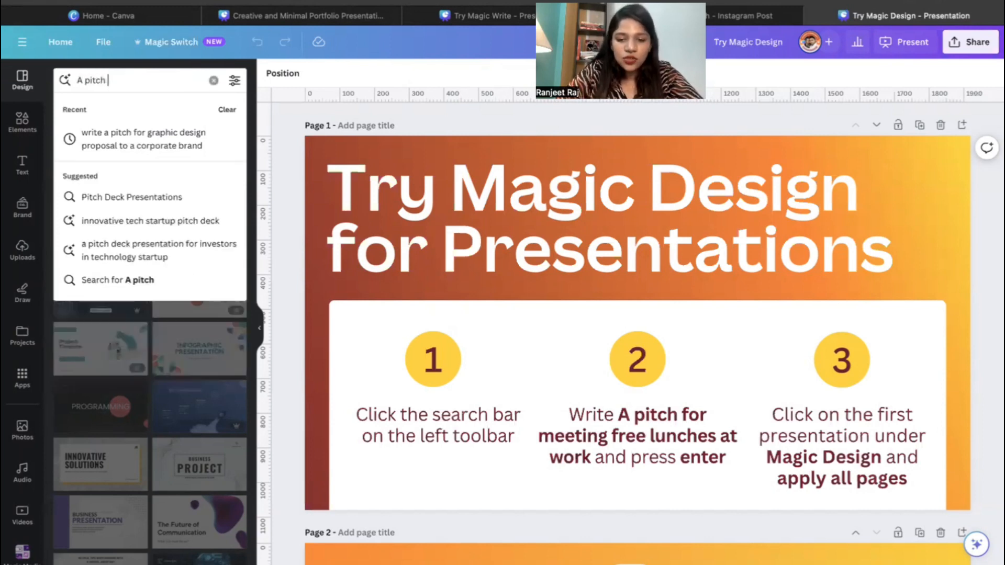
text( for)
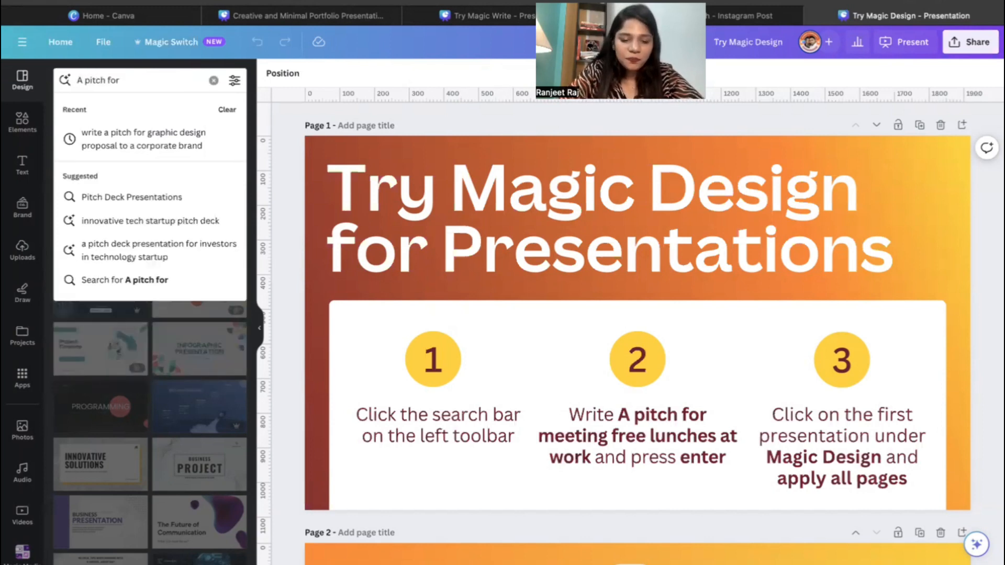
text( graphic designer)
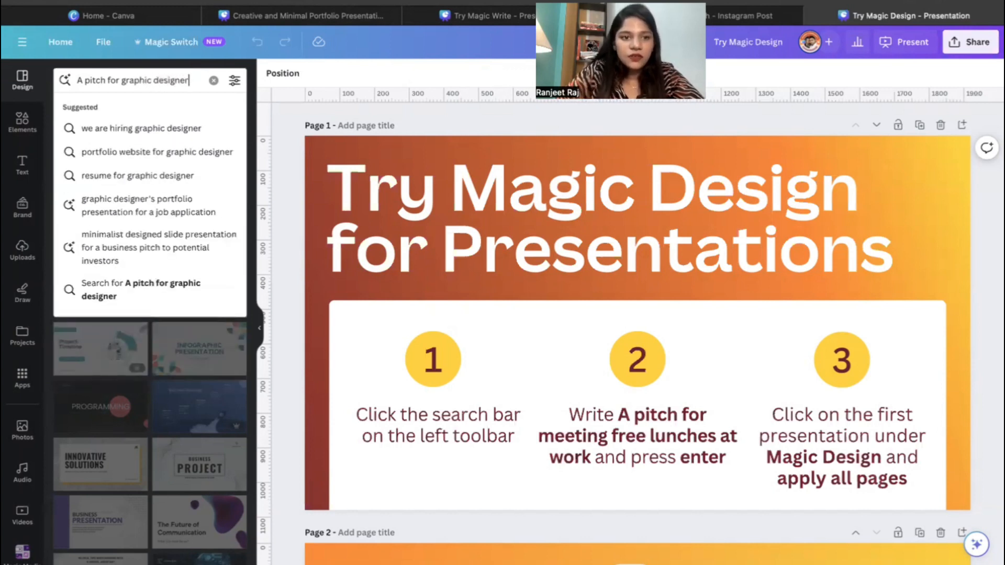
key(Return)
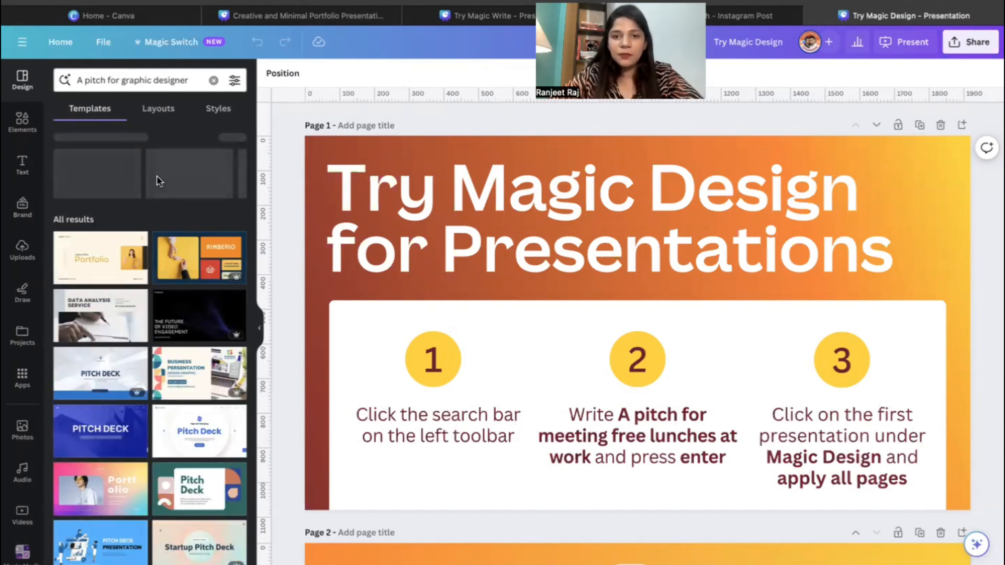
scroll(635, 427, down, 6)
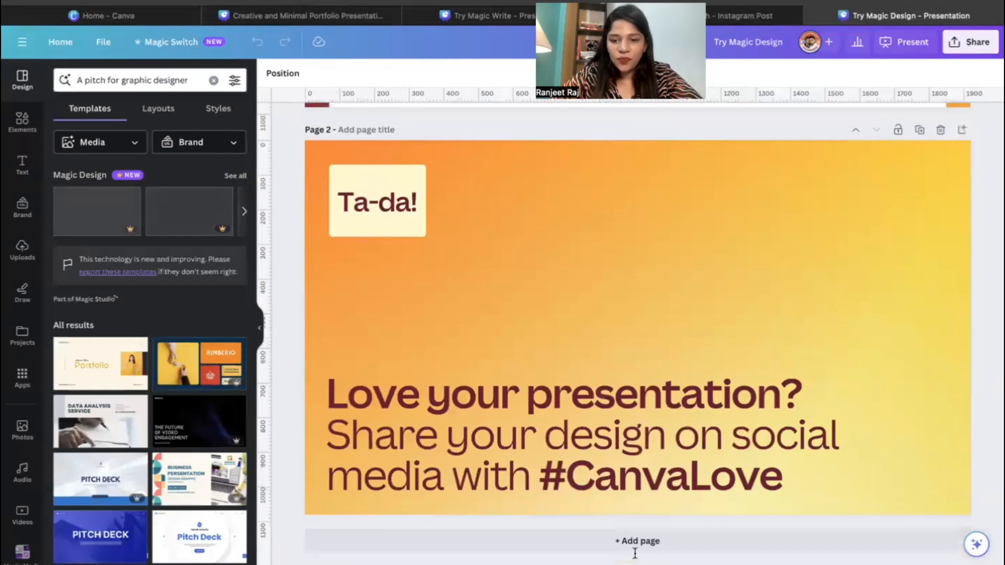
click(651, 541)
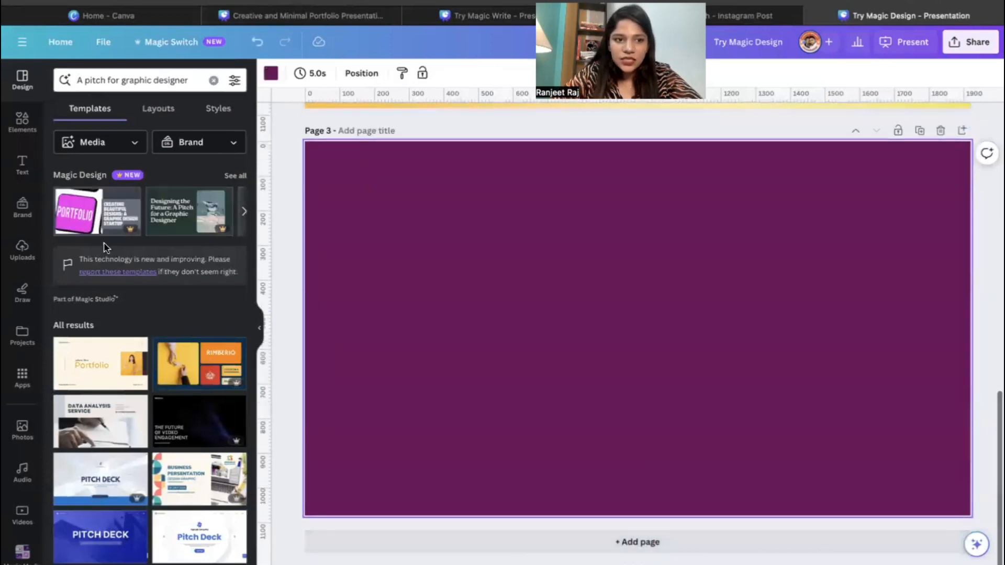
Preview the Magic Design results and apply the last "Designing the Future: A Pitch for a Graphic Designer" template's cover to page 3
click(88, 226)
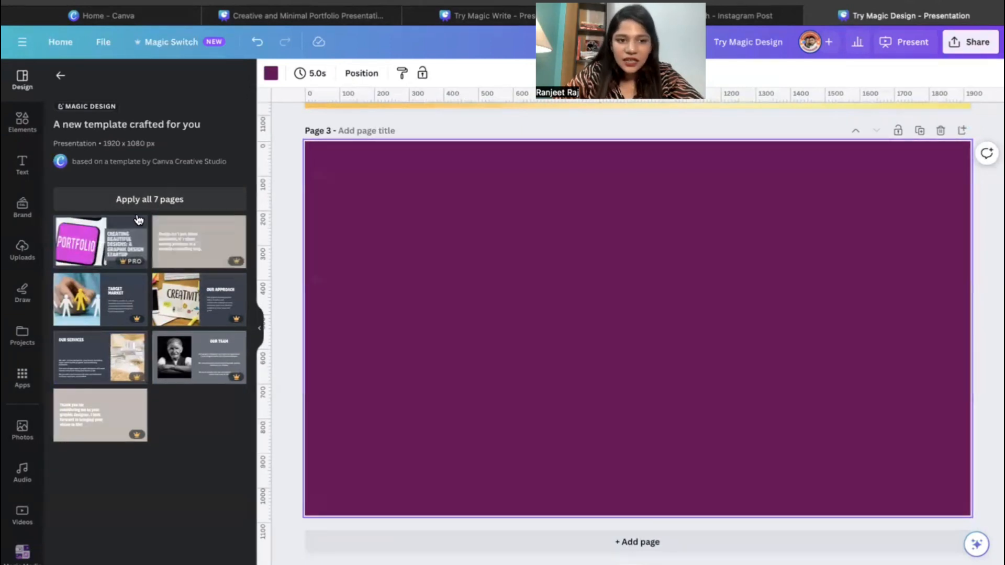
click(59, 76)
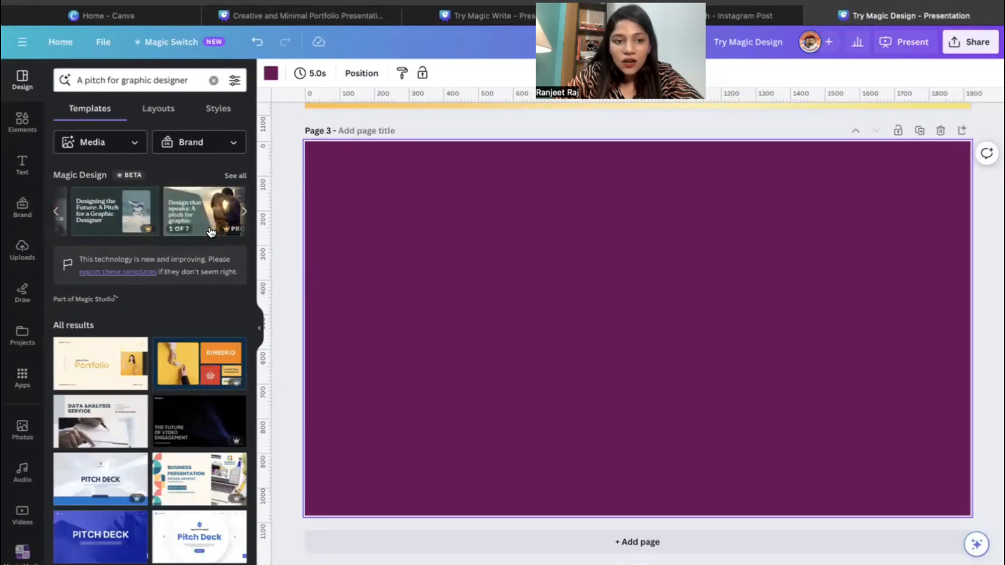
scroll(233, 217, right, 2)
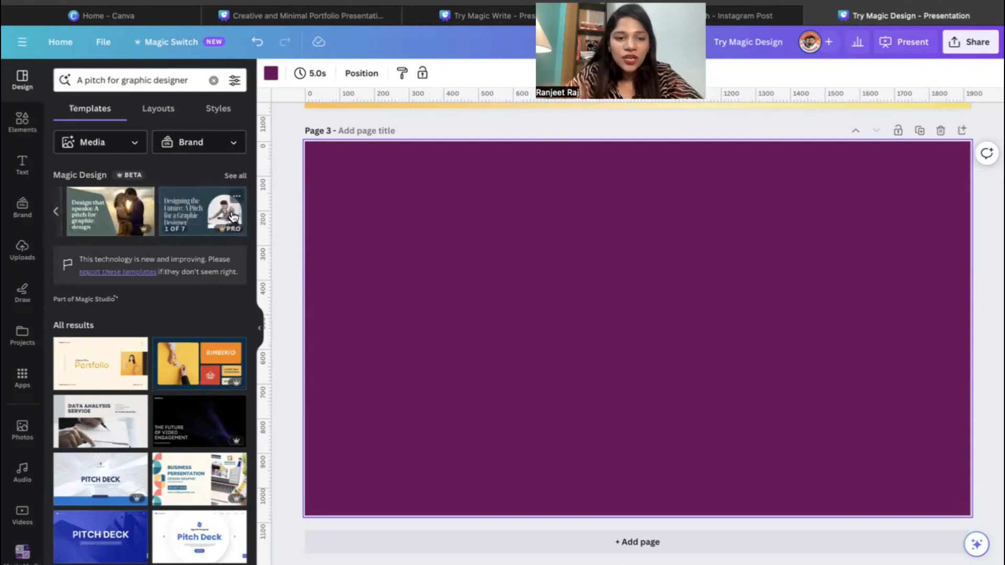
click(200, 219)
click(109, 256)
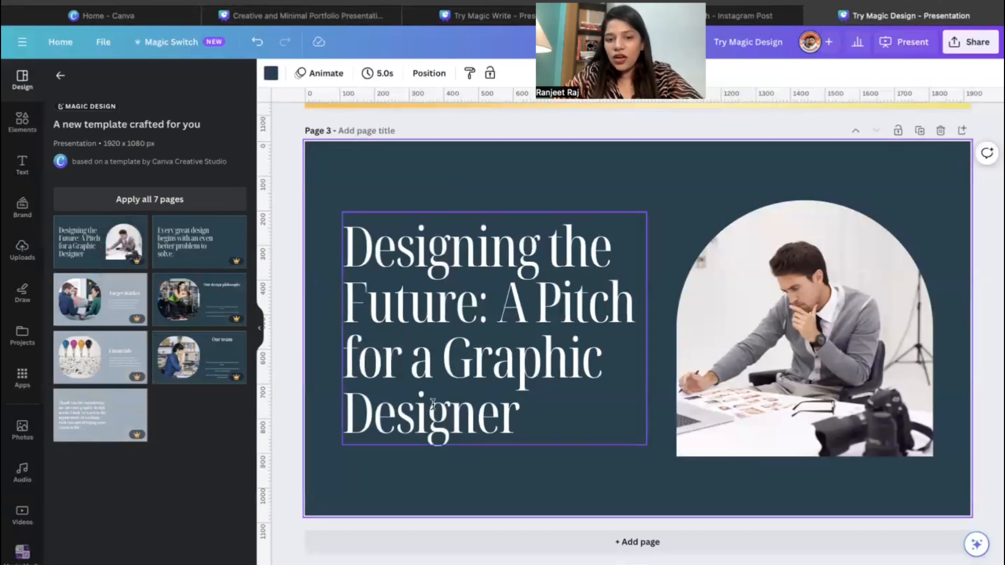
click(610, 420)
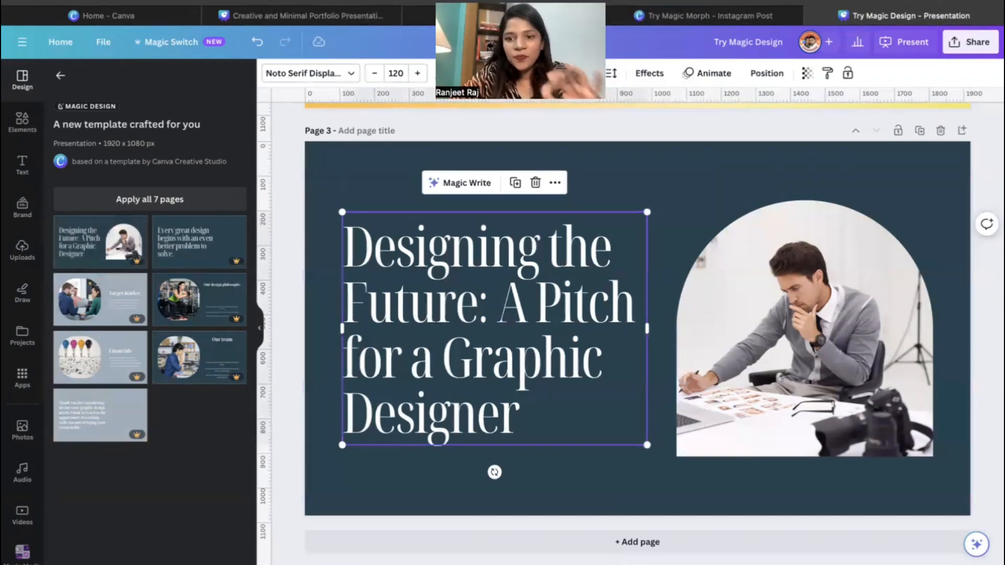
Close the Magic Design presentation and the Magic Morph design, and launch the Magic Expand trial from the newest features
click(812, 17)
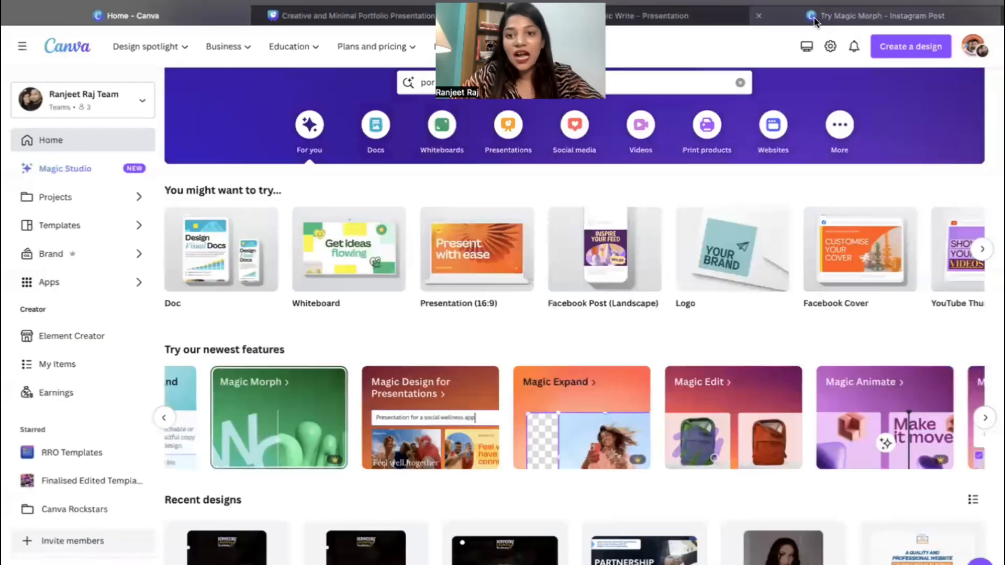
click(761, 17)
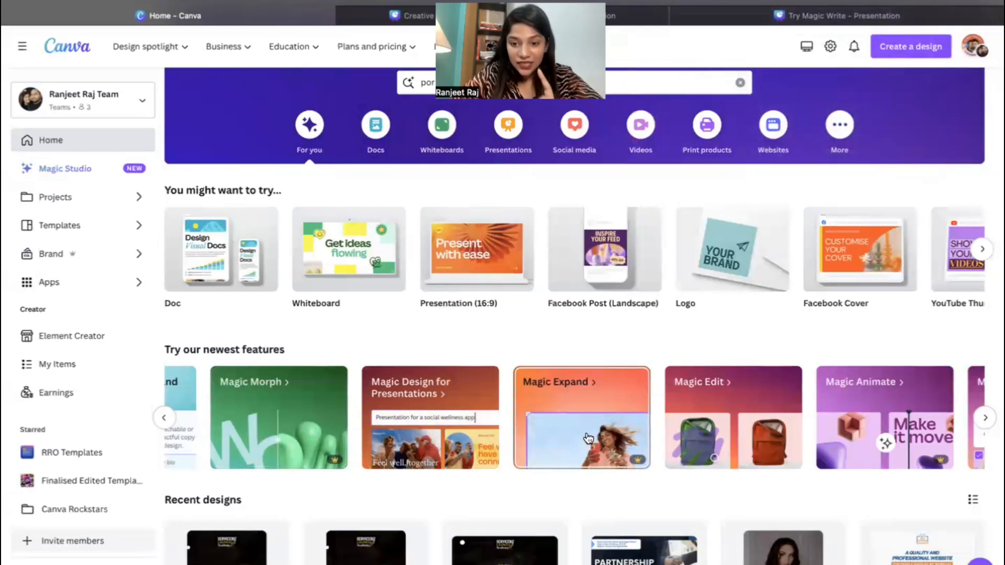
click(558, 417)
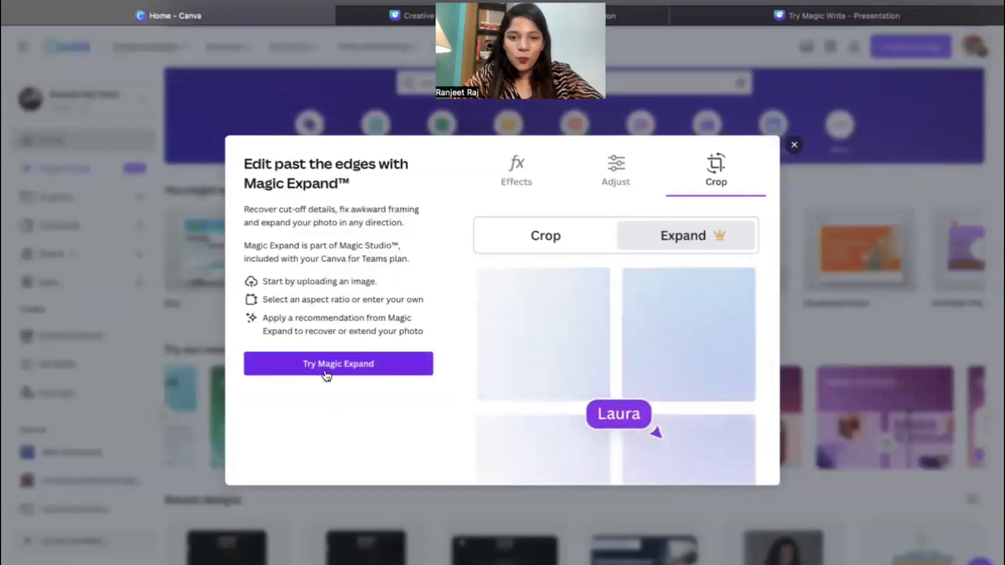
click(327, 375)
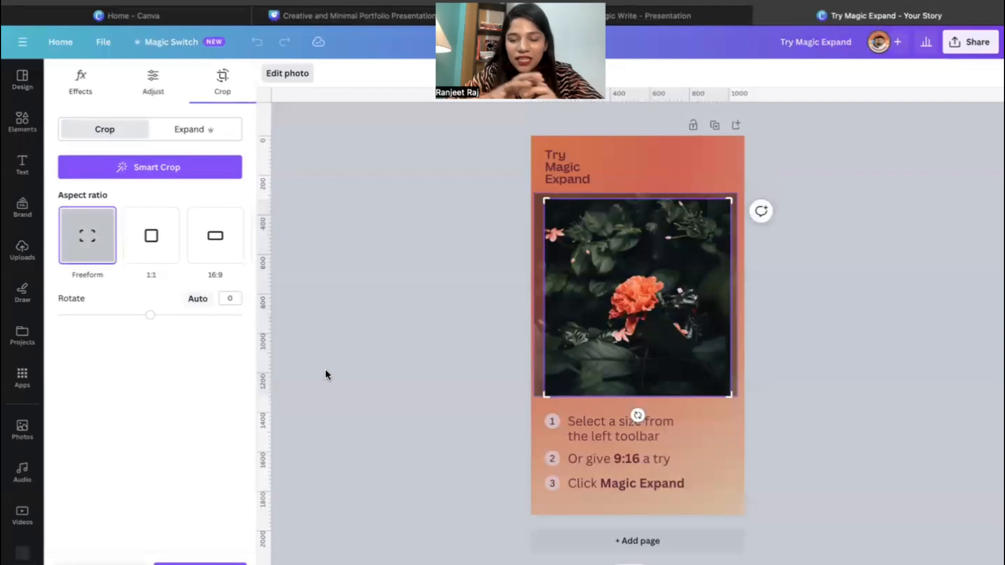
click(872, 382)
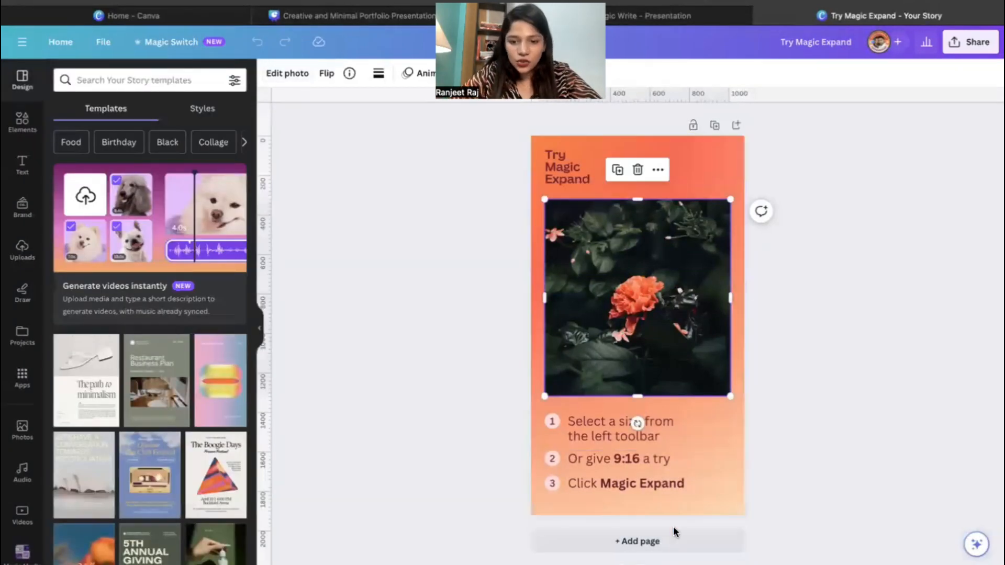
Add a second page to the Magic Expand story and search the photos for "flowers"
click(660, 544)
click(22, 430)
click(117, 79)
text(fl)
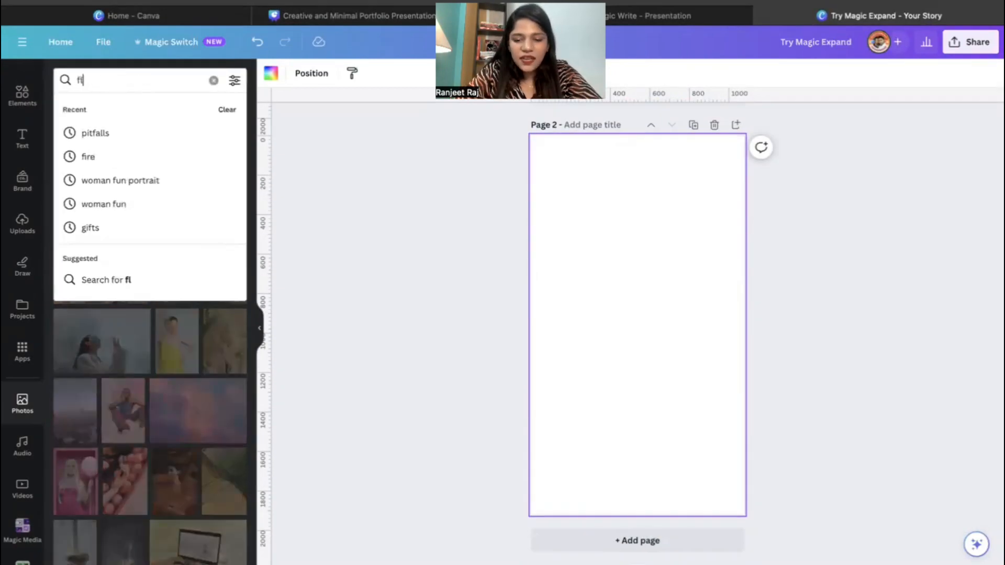
text(owers)
key(Return)
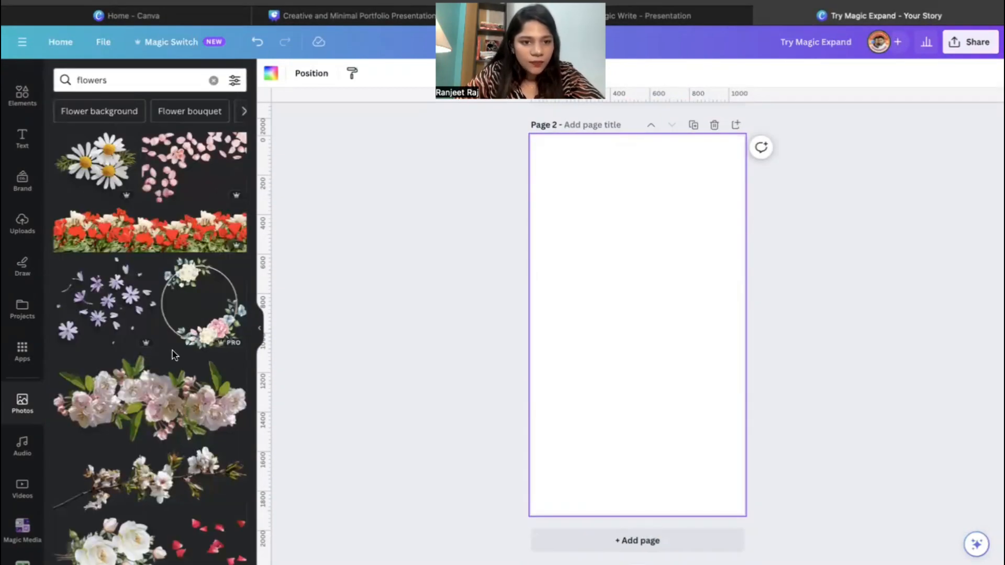
scroll(177, 512, down, 7)
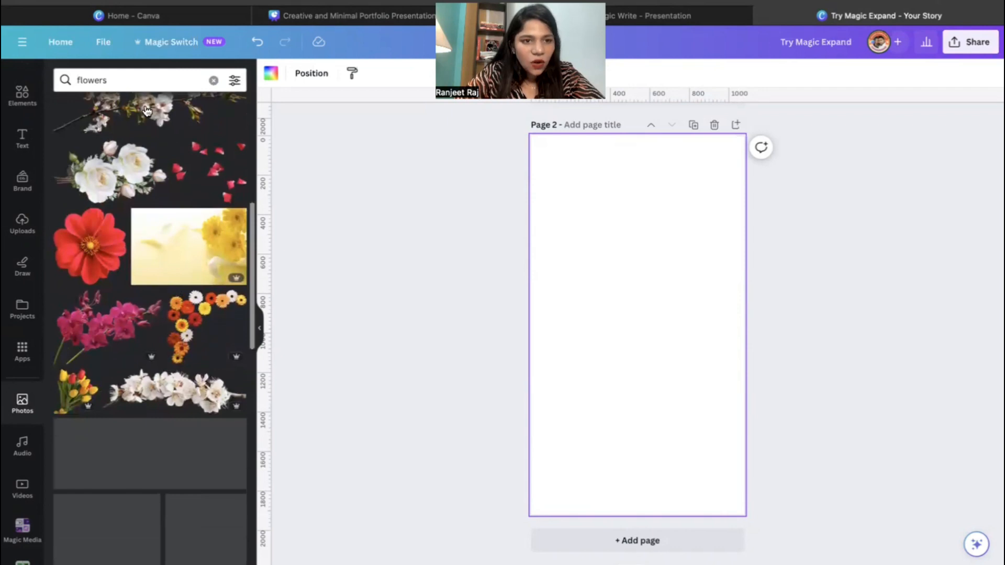
Search the photos for "bouquet", add the wrapped pink and purple rose bouquet to page 2, and align it with the page's left edge
double_click(95, 80)
text(bou)
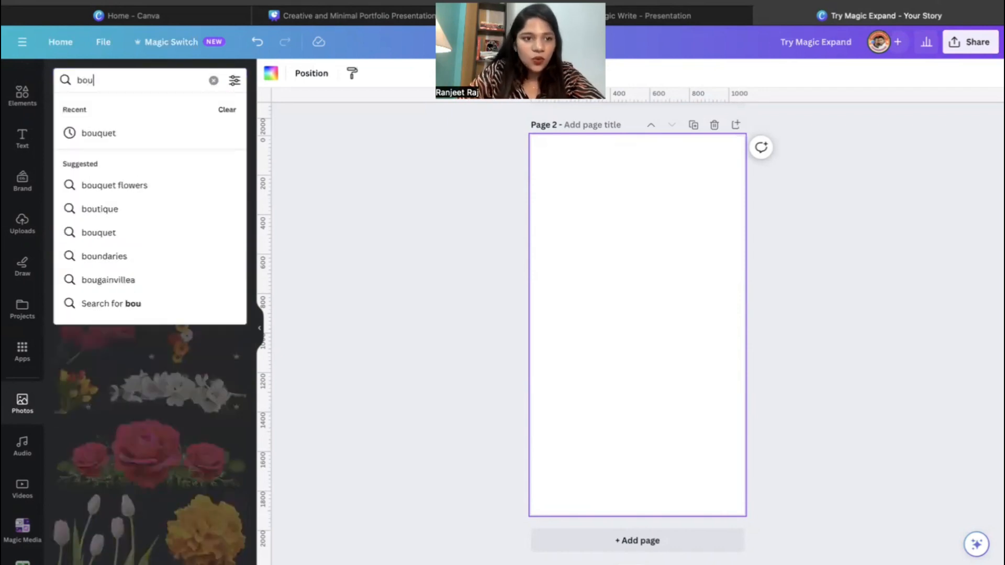
click(118, 133)
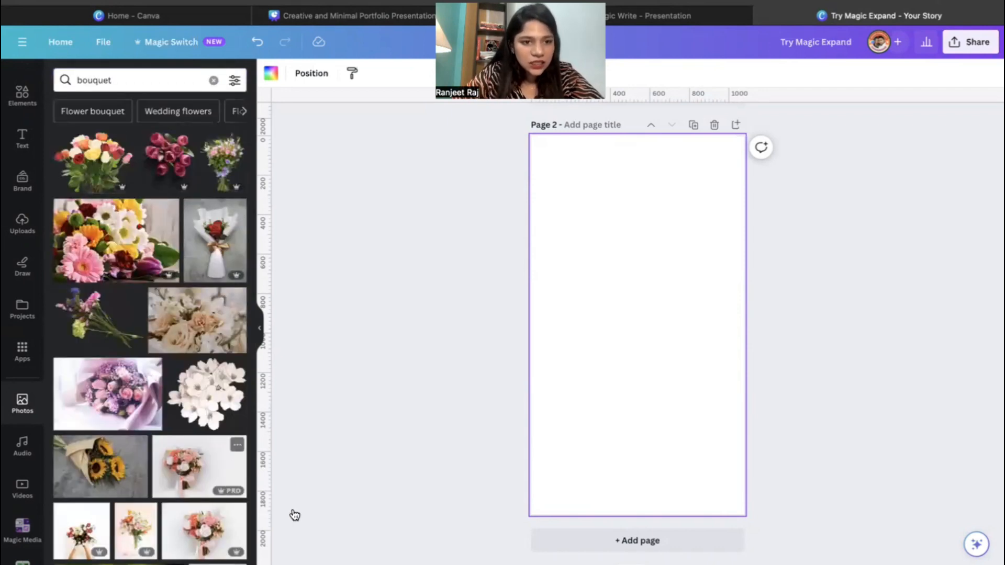
click(126, 394)
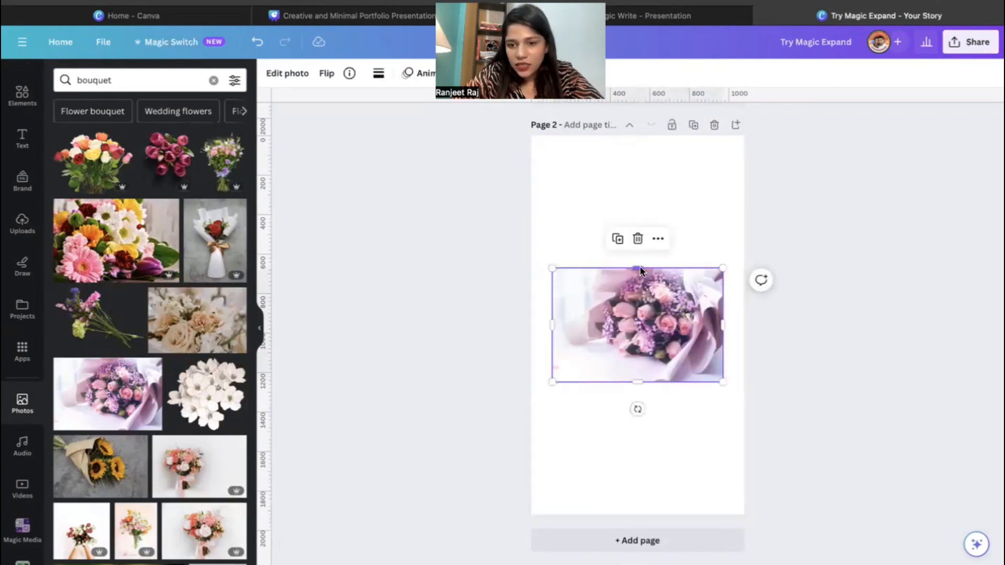
drag(624, 360, 603, 372)
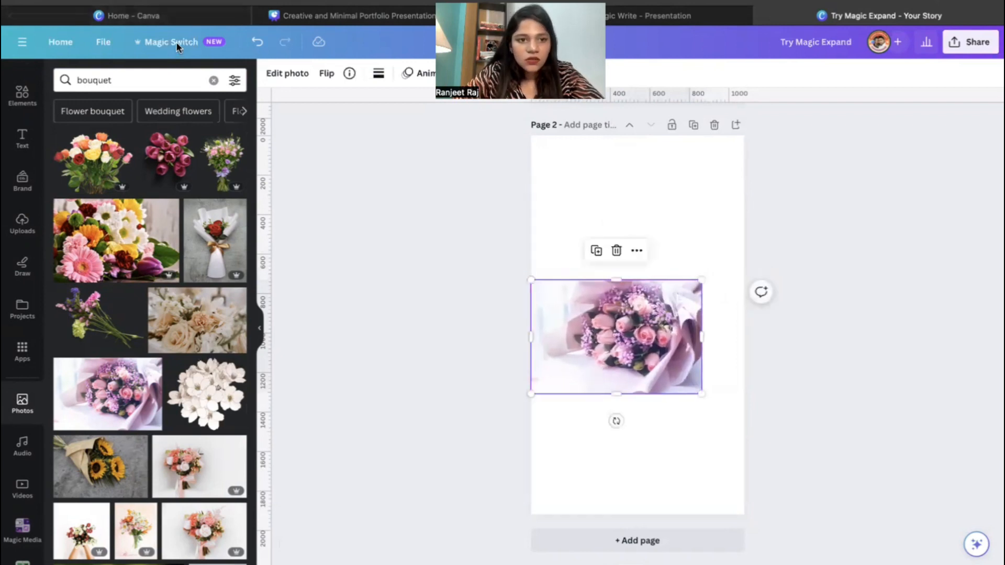
Generate Magic Expand results for the bouquet photo using the Whole Page size
click(287, 78)
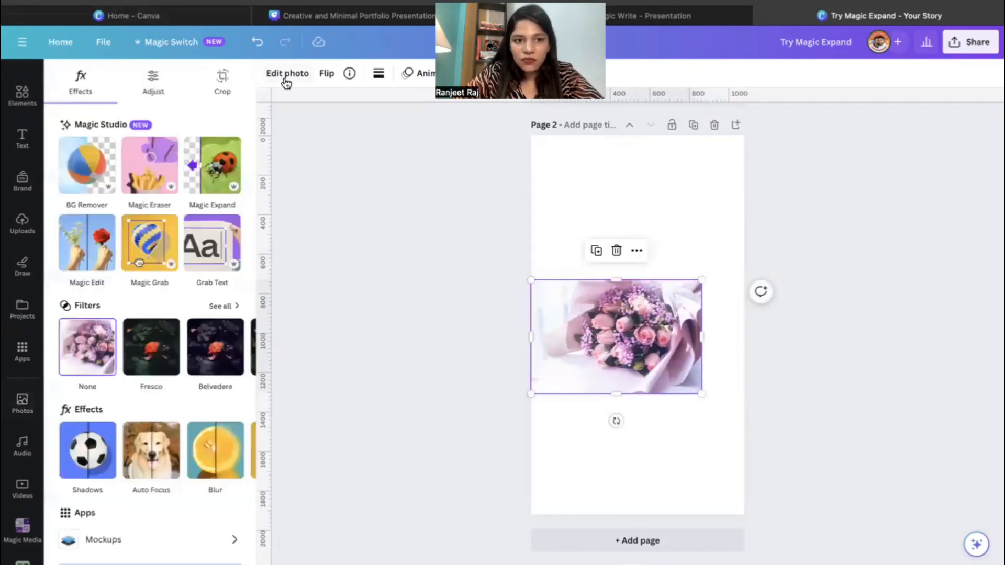
click(228, 181)
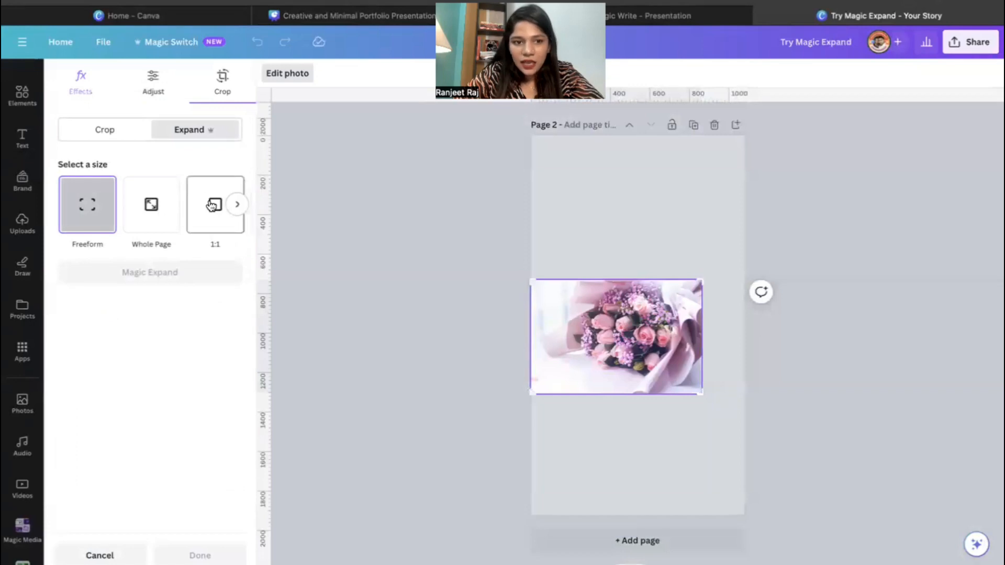
click(156, 218)
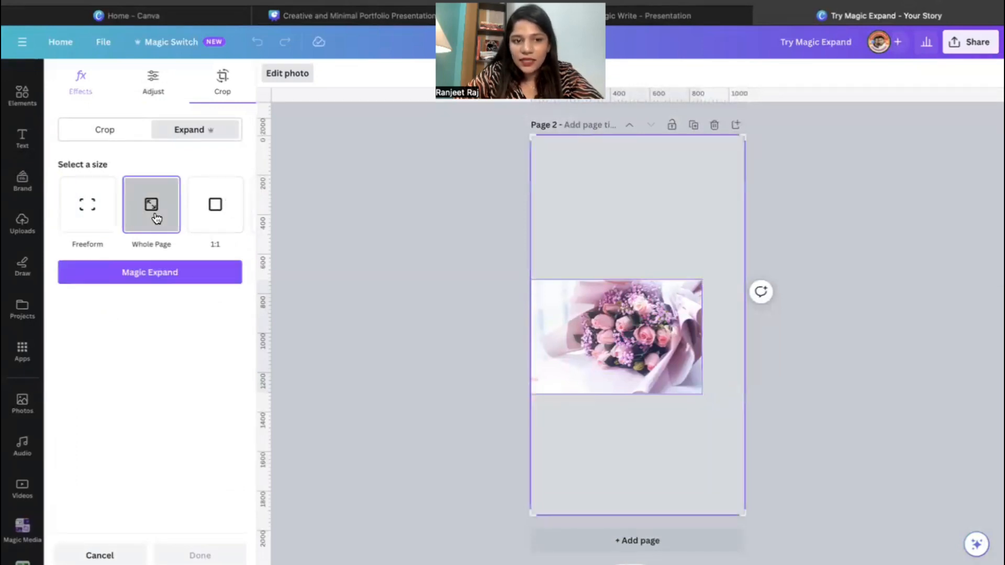
click(155, 272)
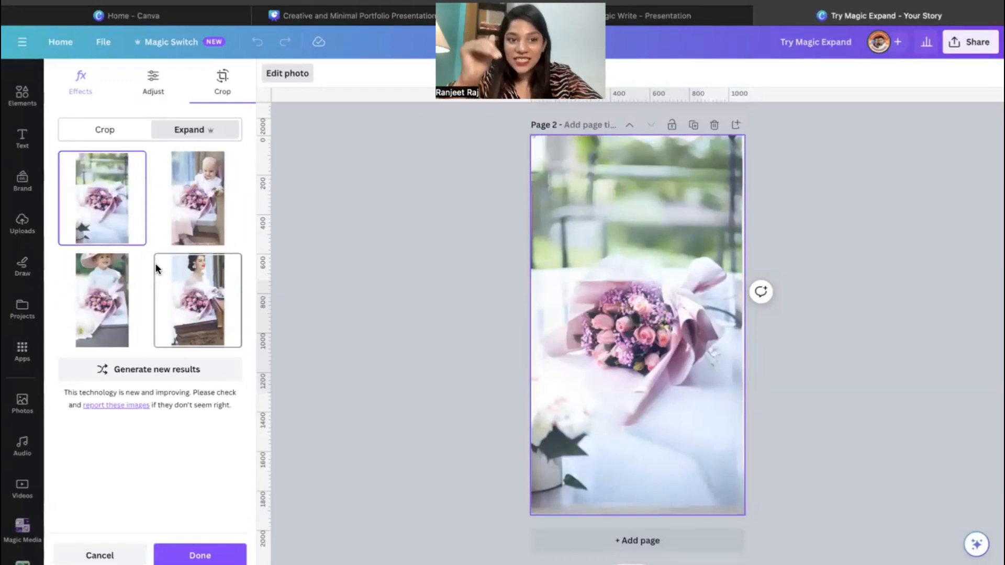
Compare the Magic Expand results for the bouquet and keep the first one, with the blurred green background and no person
click(199, 322)
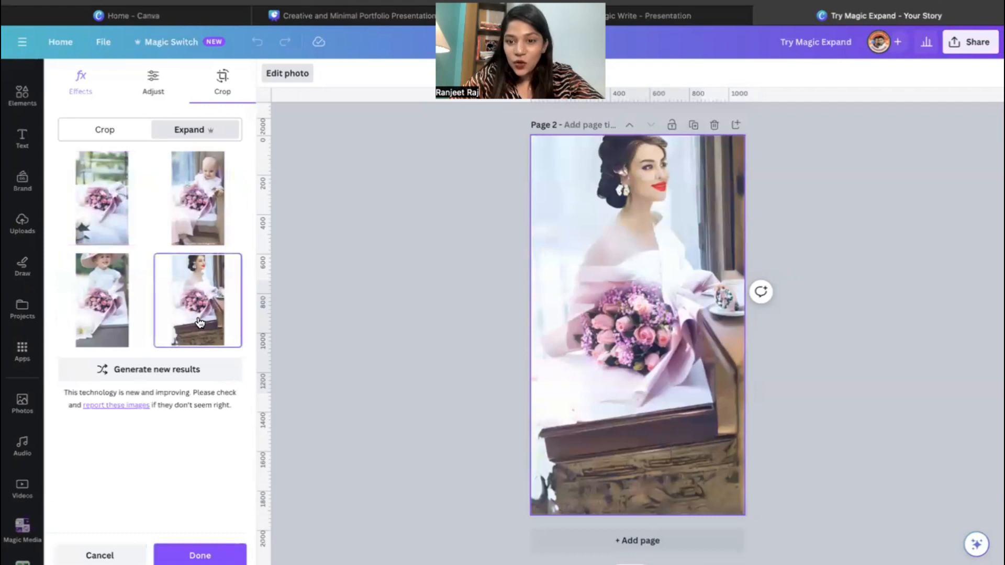
click(214, 208)
click(116, 307)
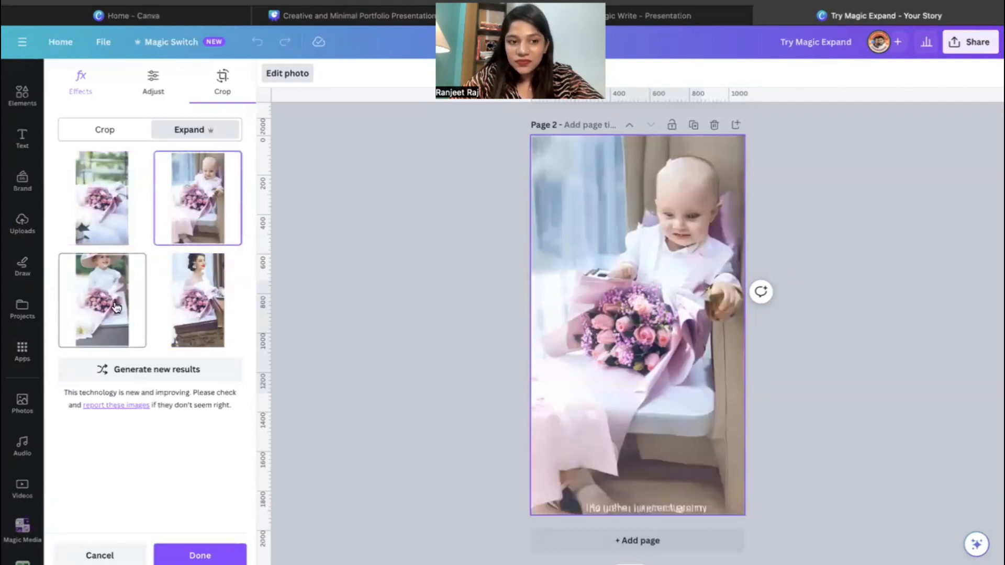
click(122, 203)
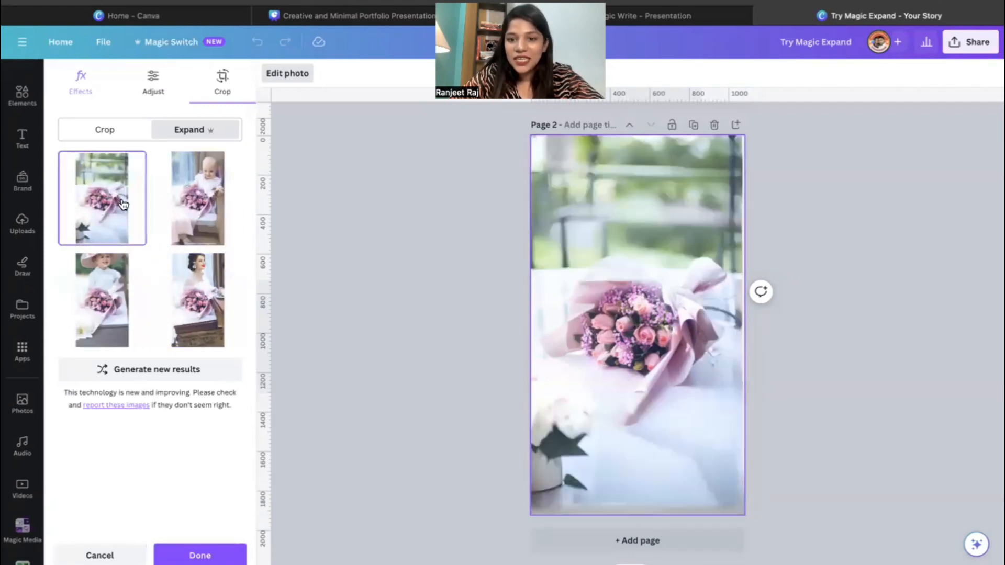
click(741, 124)
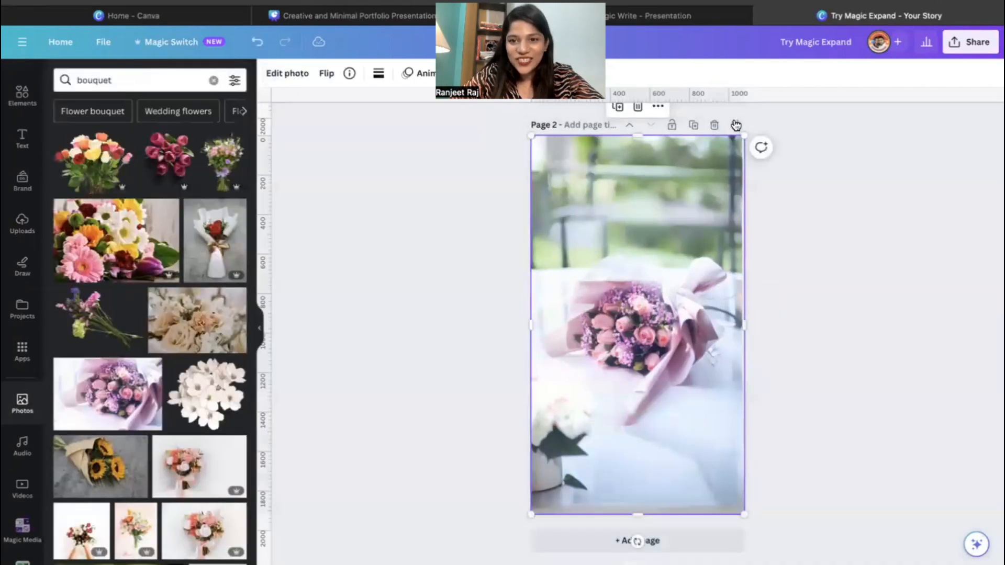
Add a third page after the expanded bouquet and search the photos for "woman"
click(735, 125)
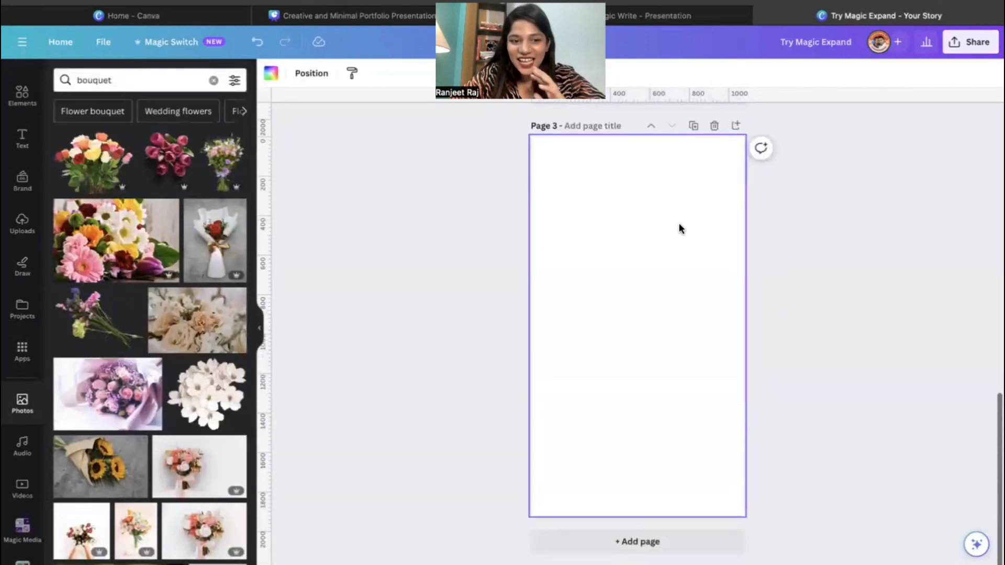
scroll(245, 368, down, 2)
scroll(245, 368, down, 4)
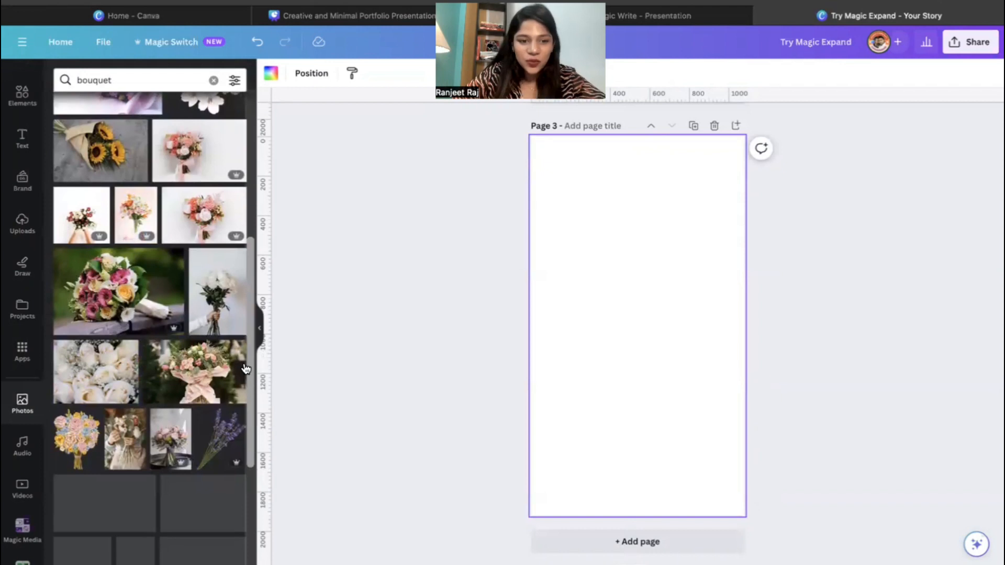
double_click(122, 84)
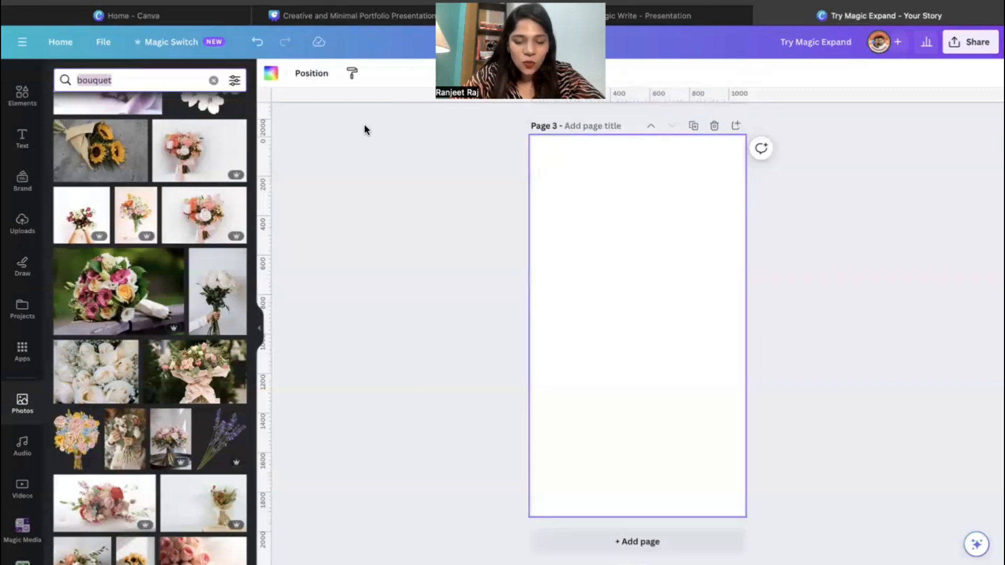
text(woman)
key(Return)
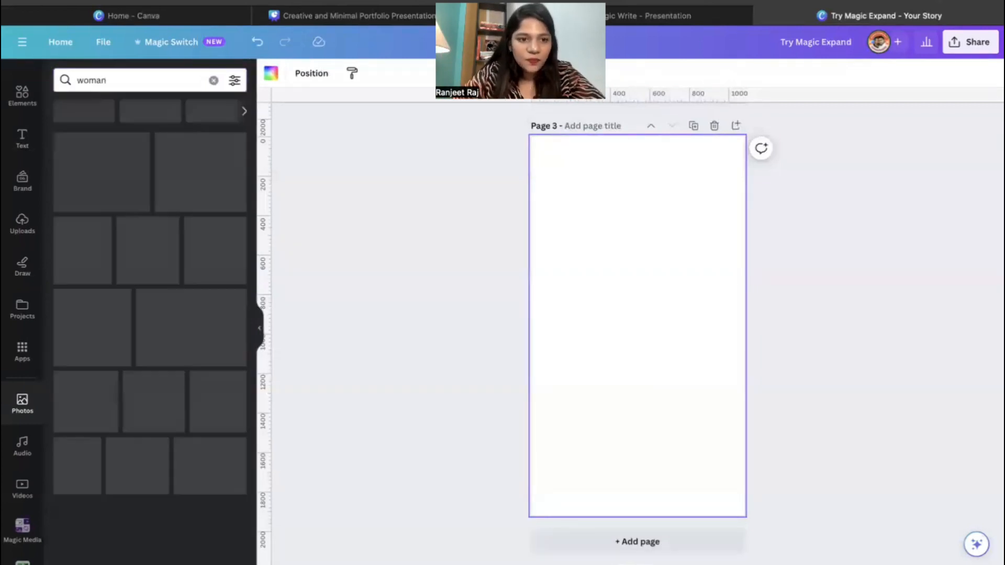
Add the portrait of the smiling woman in a white blazer to page 3, aligned to the page's top and enlarged to its full width
scroll(209, 427, down, 3)
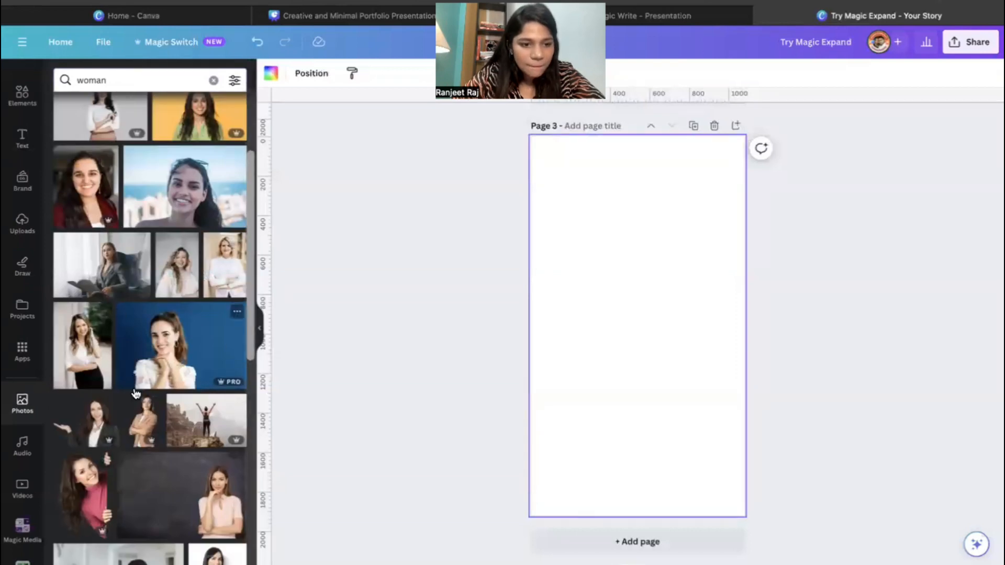
scroll(142, 403, down, 4)
scroll(157, 352, down, 6)
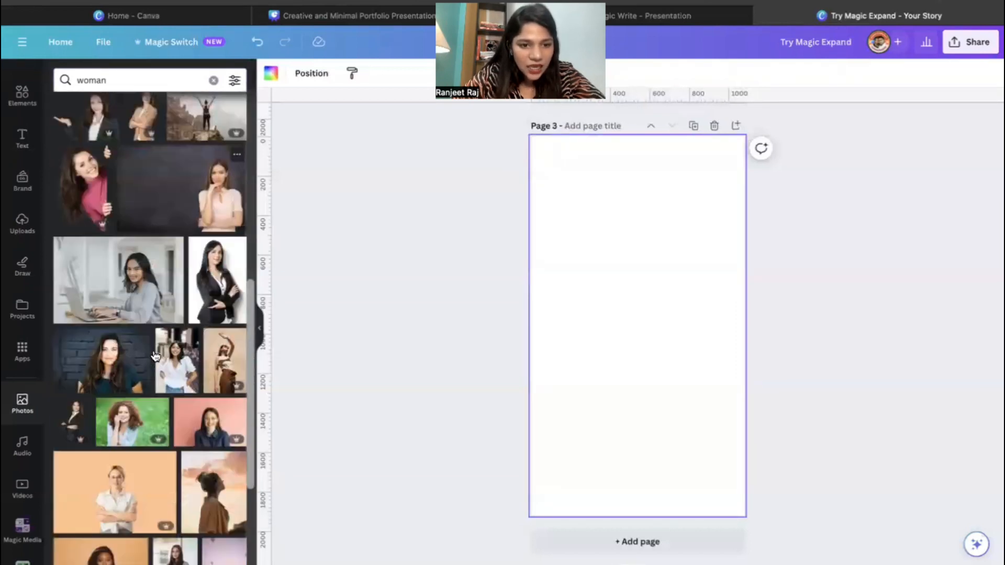
scroll(154, 355, down, 1)
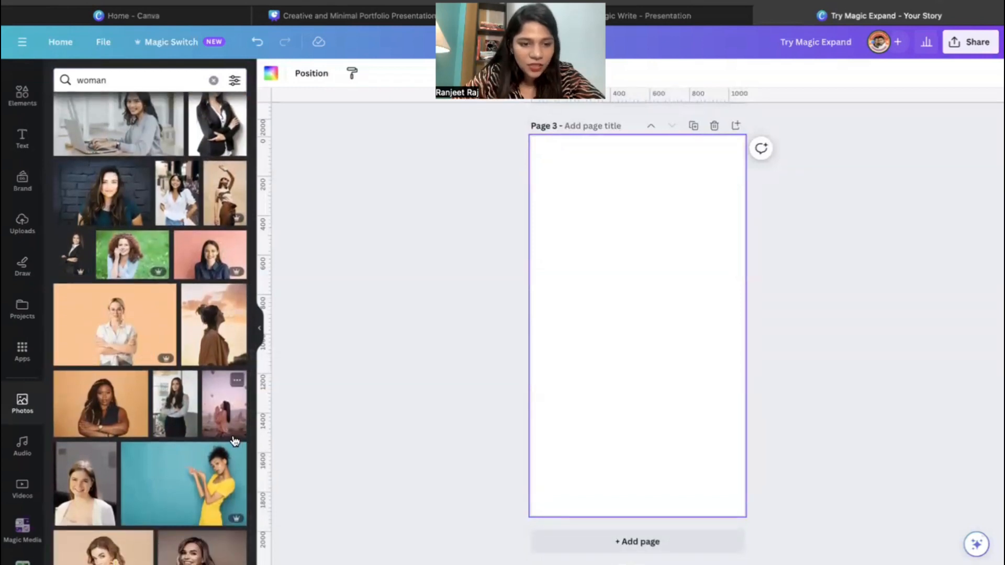
scroll(144, 540, down, 4)
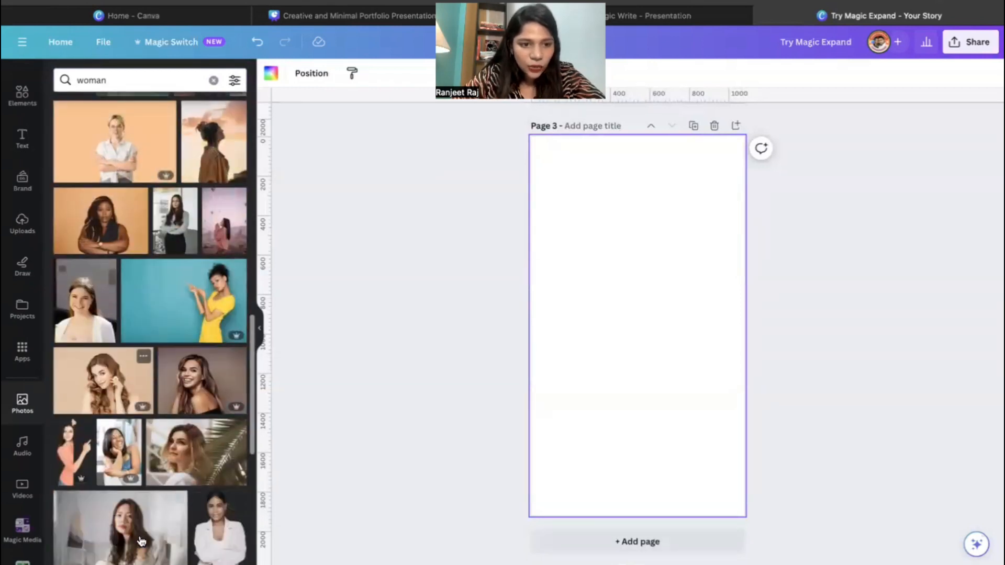
click(88, 300)
drag(651, 405, 674, 328)
drag(573, 363, 517, 407)
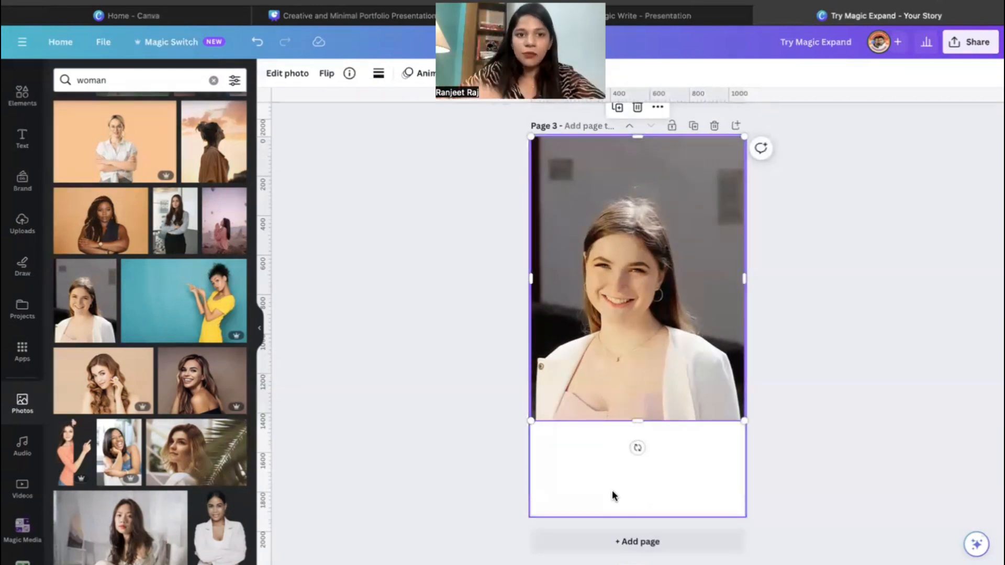
Generate Magic Expand results for the woman's portrait using the Whole Page size
click(270, 79)
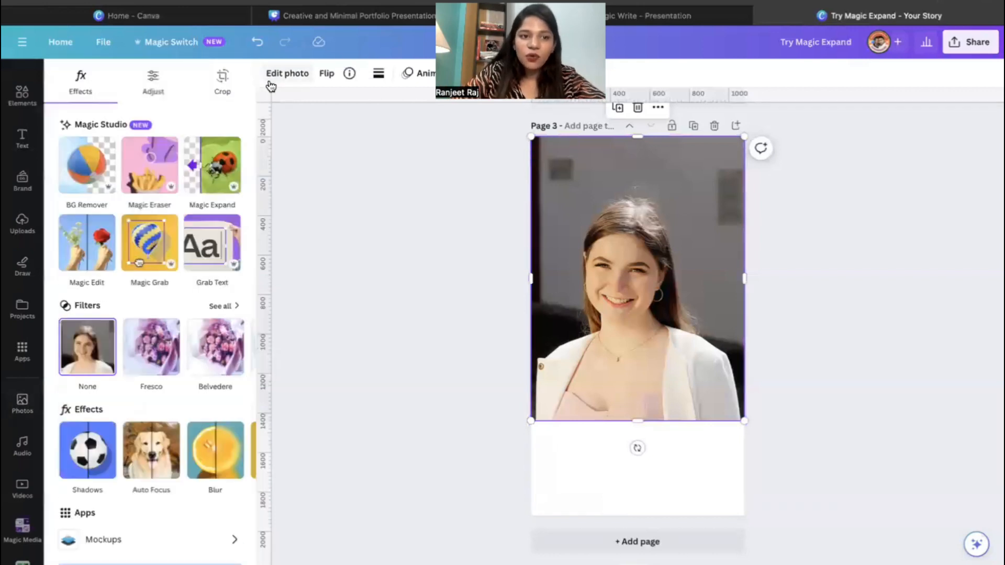
click(221, 163)
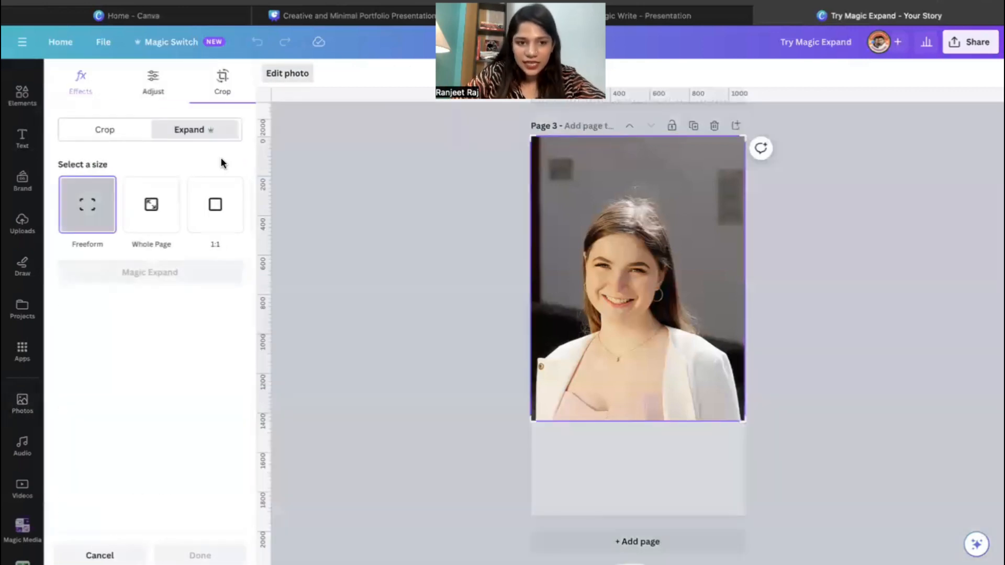
click(152, 212)
click(151, 273)
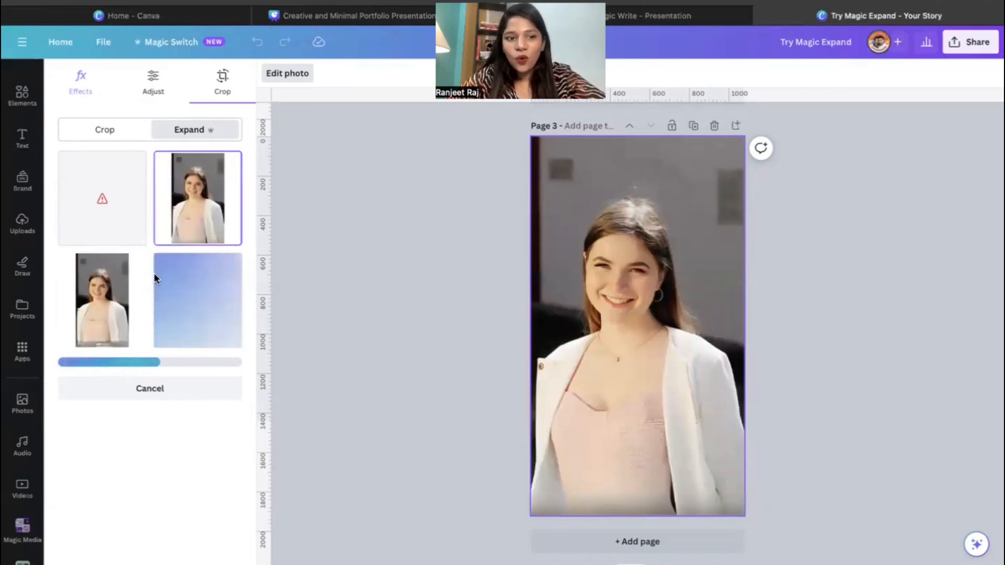
Preview the last two Magic Expand results for the portrait and close the design to return to the home page
click(137, 298)
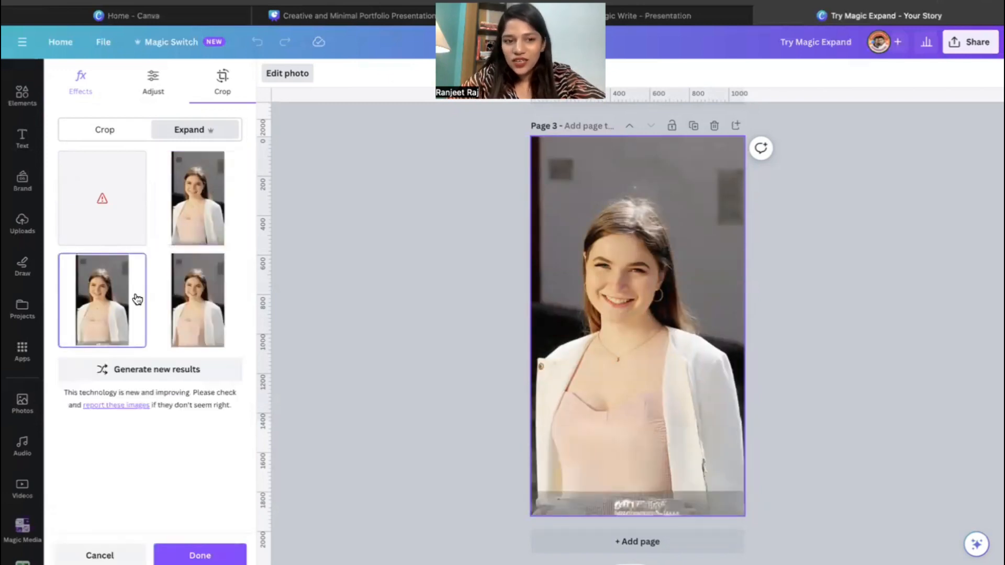
click(207, 309)
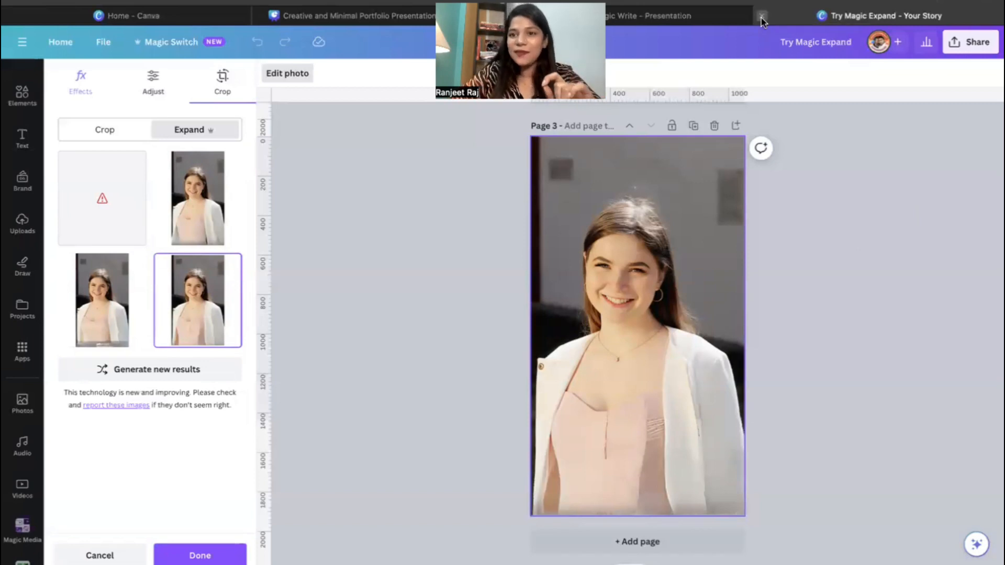
click(762, 18)
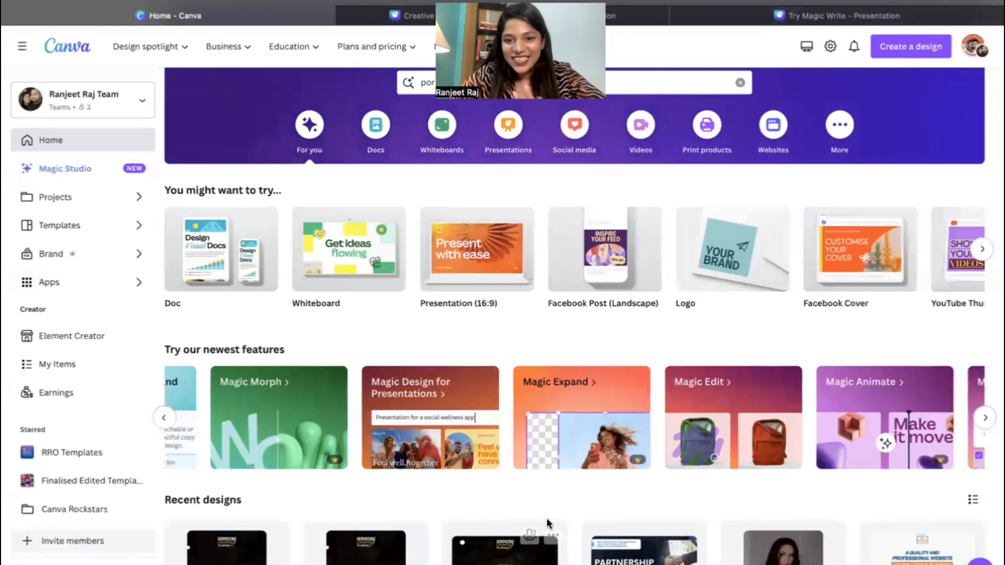
Close the Try Magic Write design and open the Magic Edit sample design from the newest features
scroll(654, 419, right, 2)
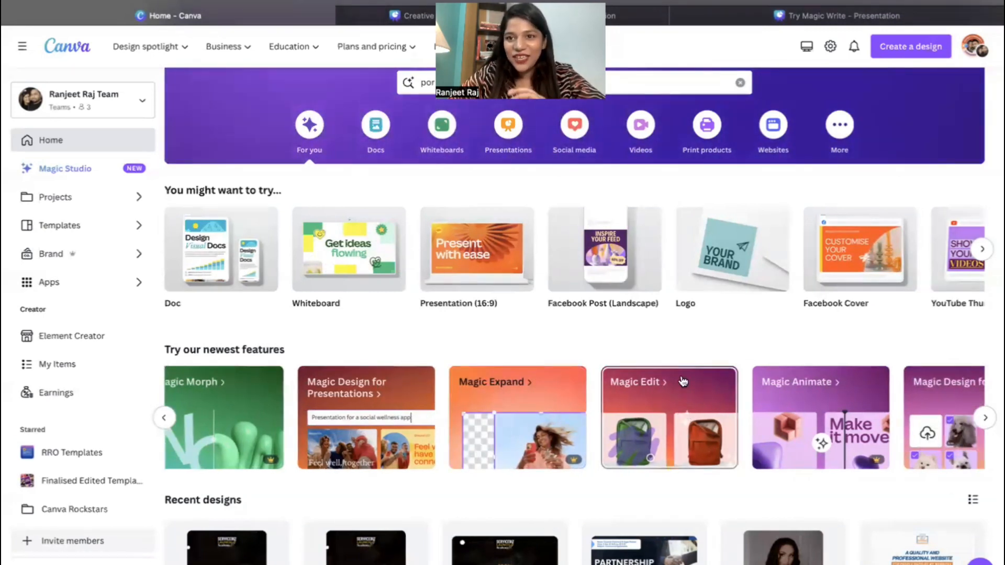
click(673, 14)
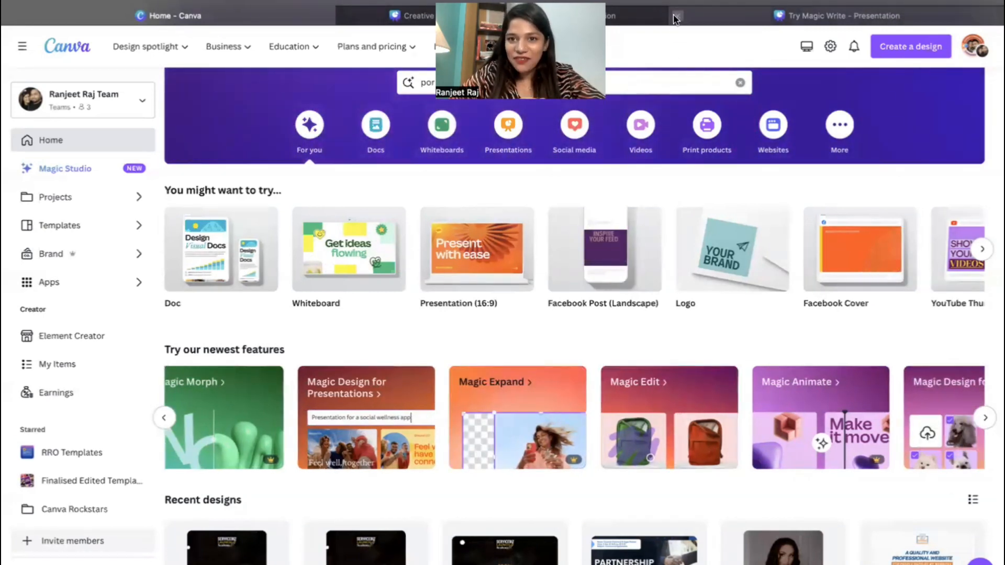
click(662, 436)
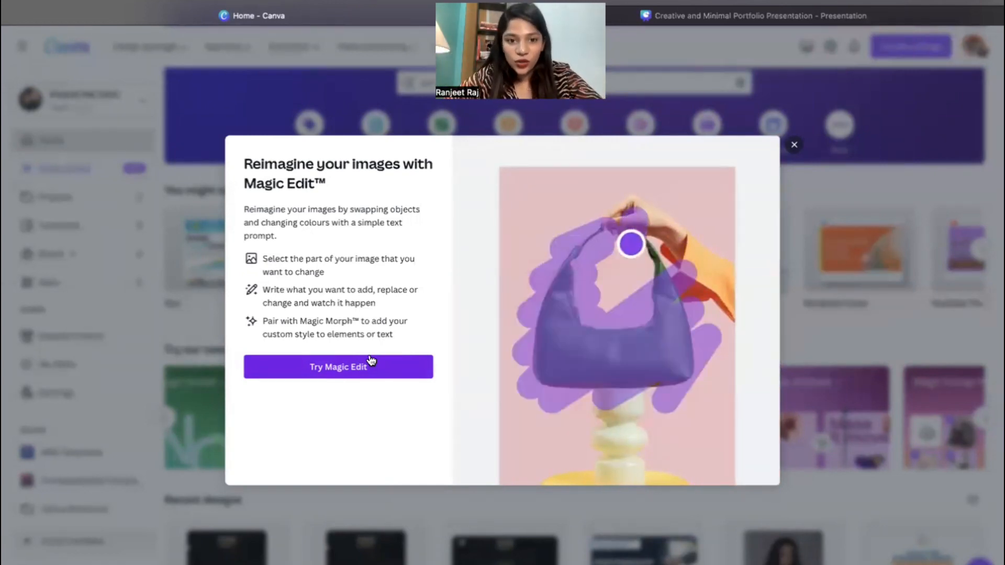
click(333, 378)
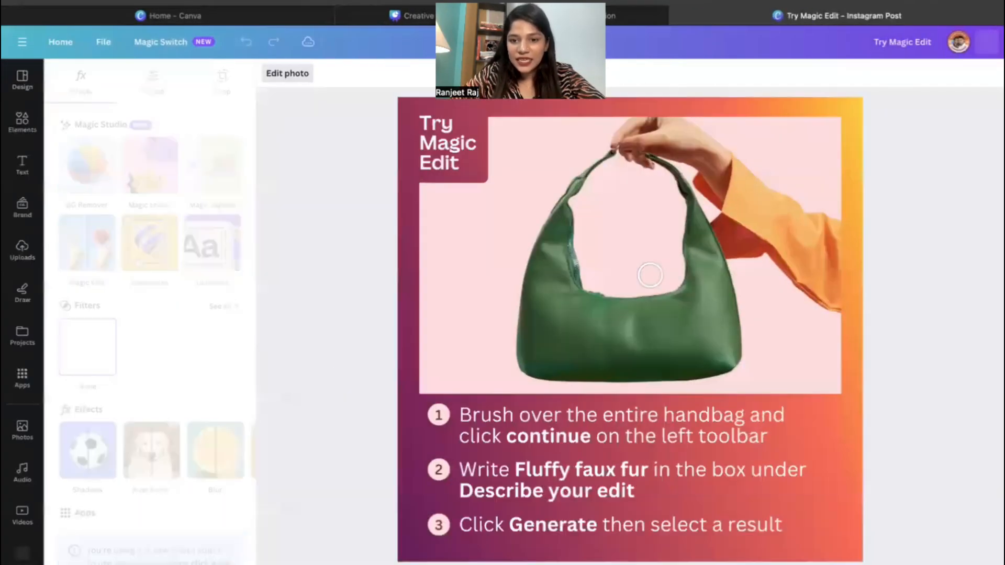
Brush over the entire green handbag at brush size 45 and generate Magic Edit results for "black leather bag"
drag(105, 153, 140, 153)
mouse_move(589, 155)
mouse_down()
mouse_move(555, 273)
mouse_move(555, 316)
mouse_move(582, 354)
mouse_move(717, 345)
mouse_move(713, 310)
mouse_move(667, 201)
mouse_move(628, 162)
mouse_move(665, 301)
mouse_move(591, 301)
mouse_move(539, 277)
mouse_move(520, 349)
mouse_move(581, 362)
mouse_move(734, 352)
mouse_move(690, 218)
mouse_up()
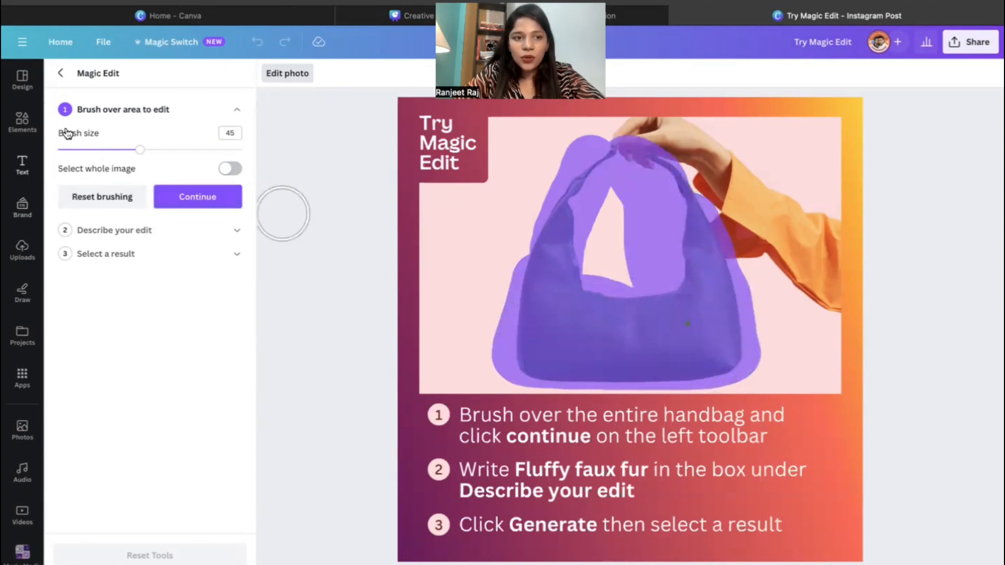
click(181, 202)
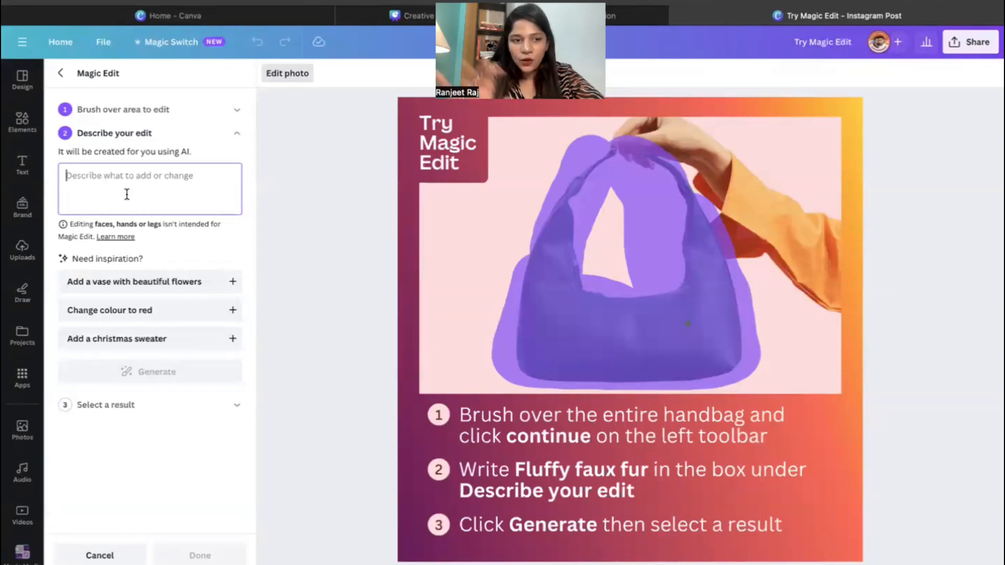
text(black leather bag)
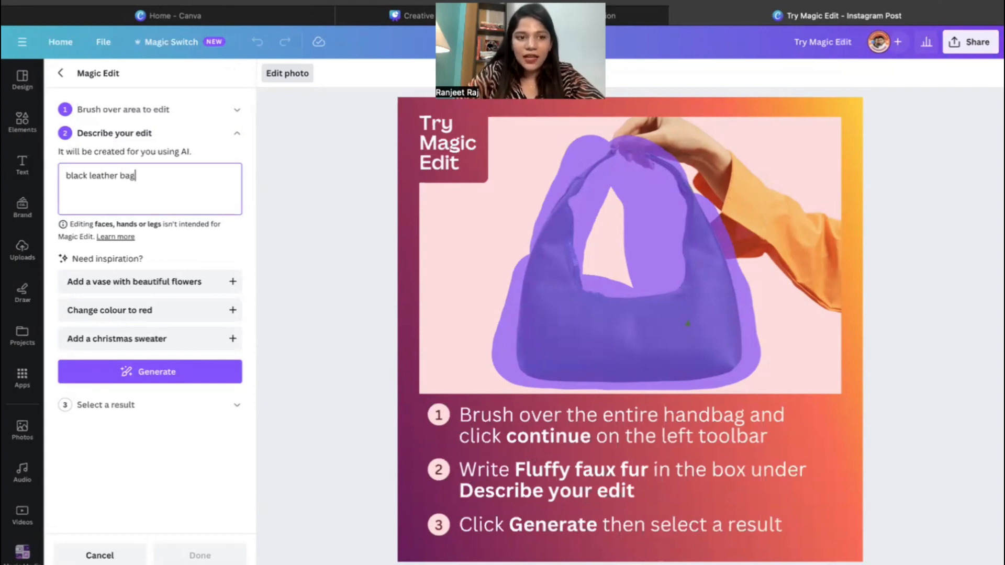
click(138, 365)
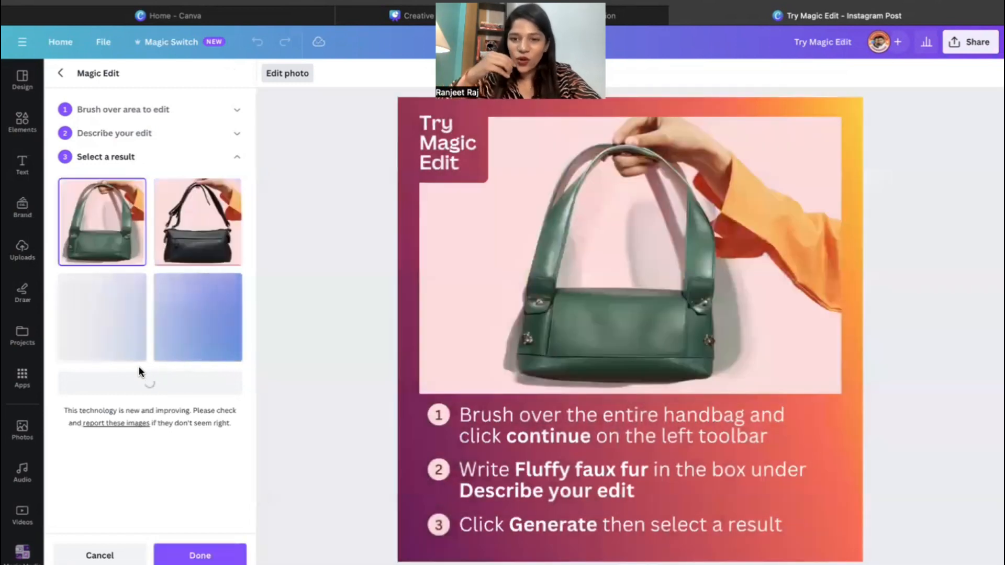
Compare the black bag results and apply the one with the long zip across the front
click(214, 211)
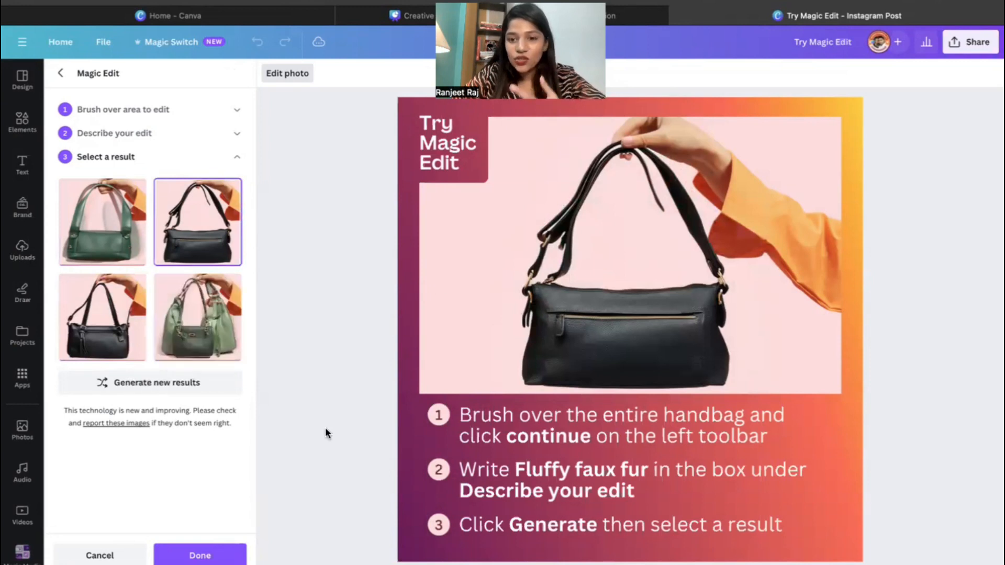
click(105, 316)
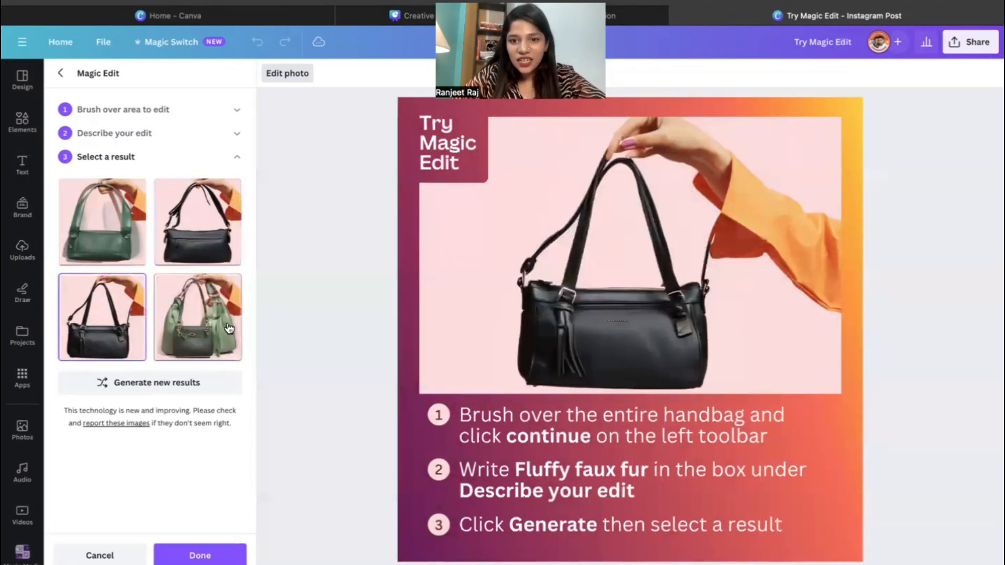
click(199, 220)
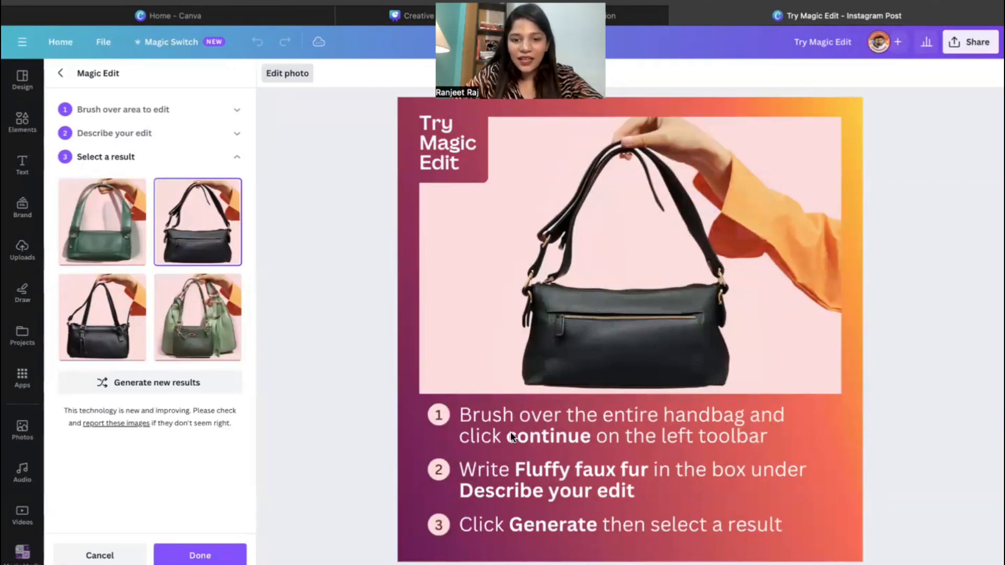
scroll(512, 436, down, 5)
scroll(512, 436, up, 5)
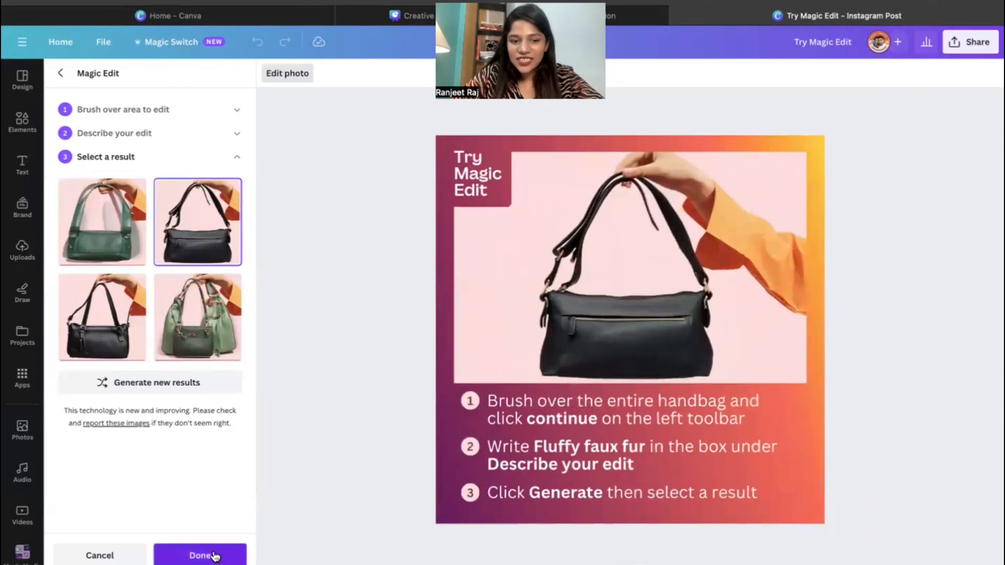
click(200, 556)
Add a second page below the handbag design and search the photos for "cake", refined to "cake in hand"
click(550, 555)
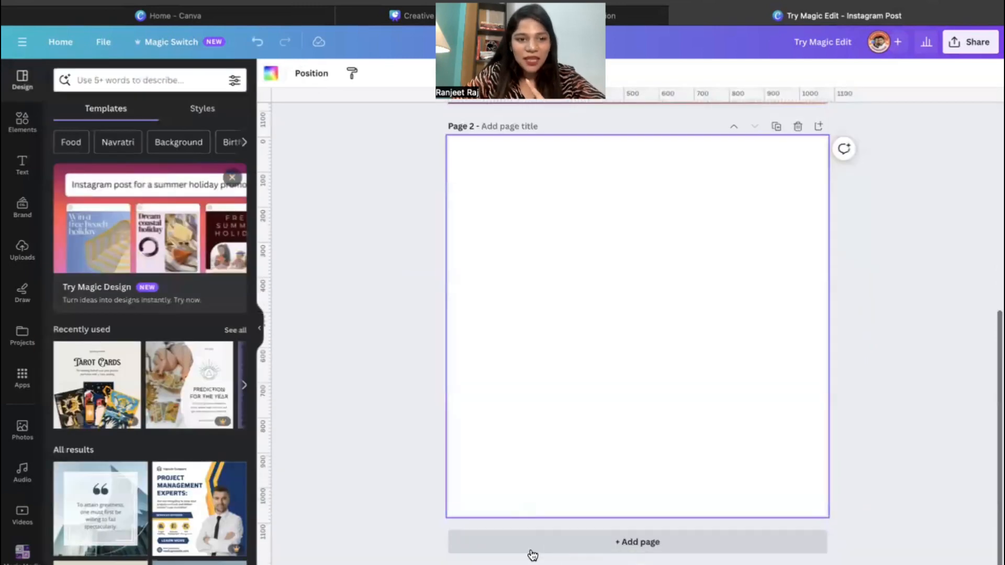
click(21, 443)
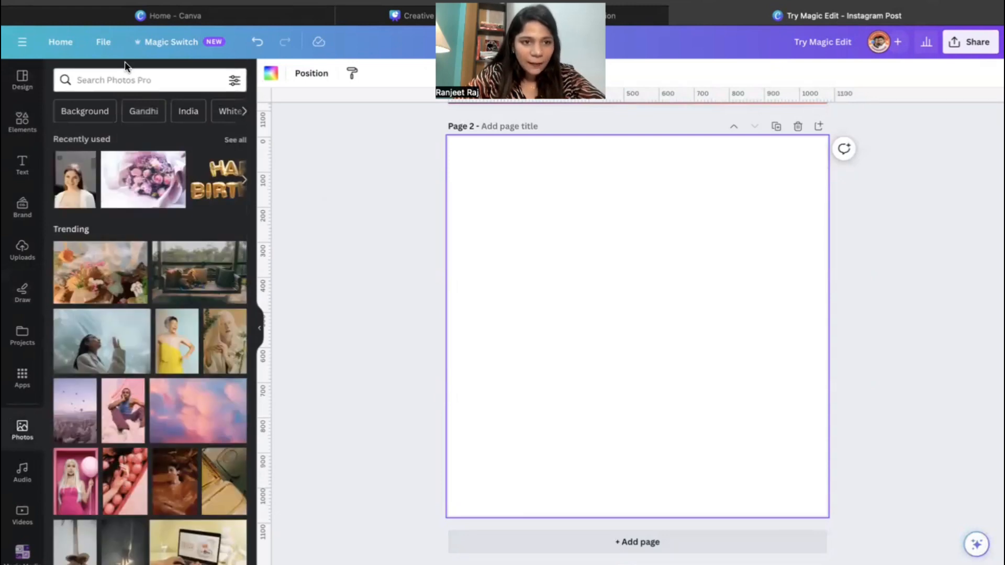
click(124, 80)
text(cake)
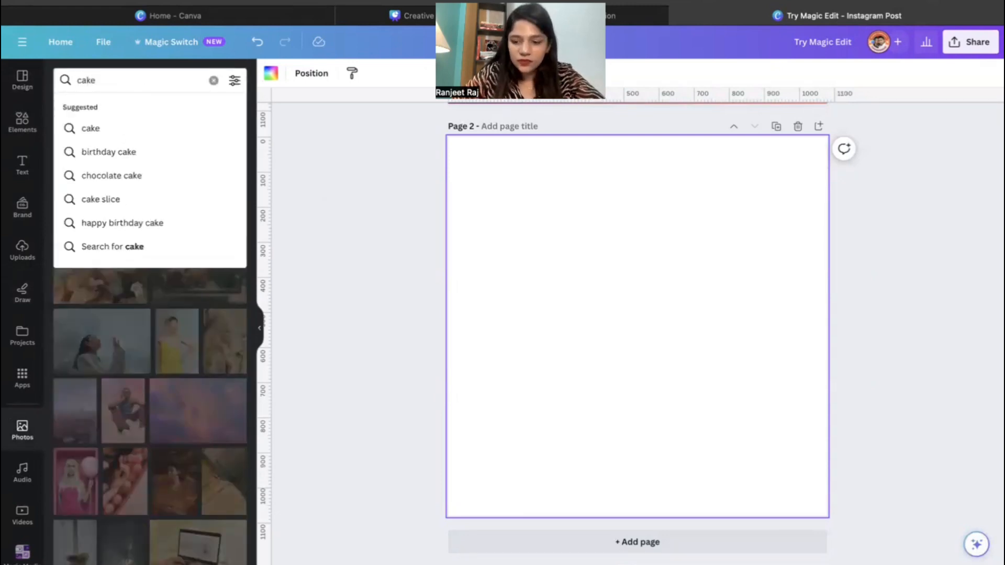
key(Return)
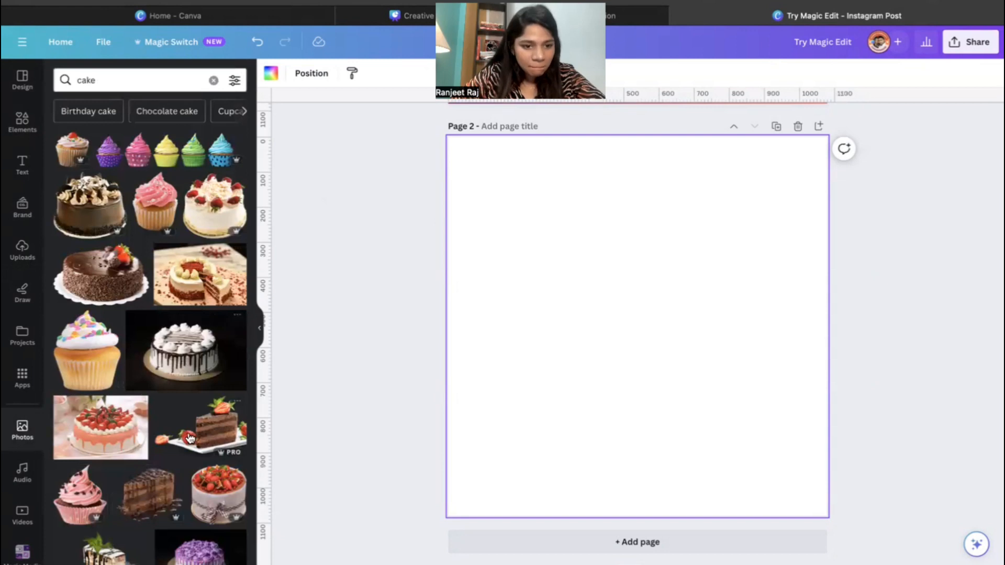
click(99, 80)
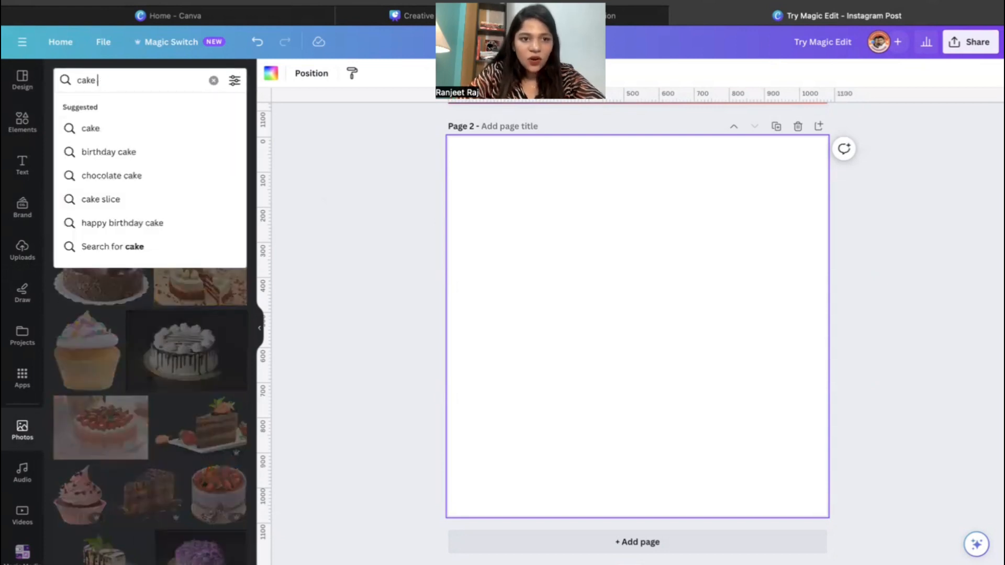
text(in hand)
key(Return)
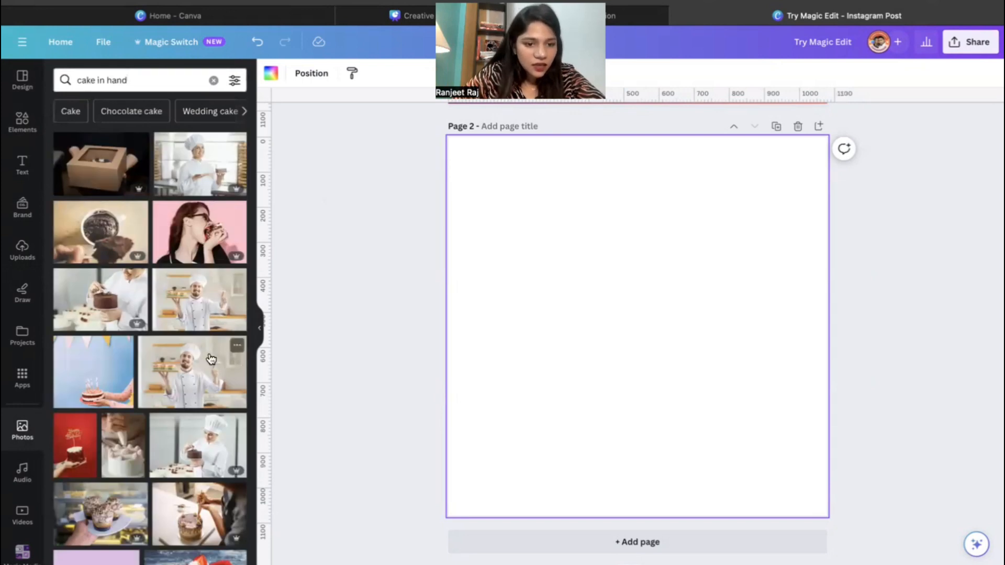
Try the lilac hand-held cake photo on page 2 and replace it with the photo of a fork beside a layered cake slice
scroll(212, 358, down, 5)
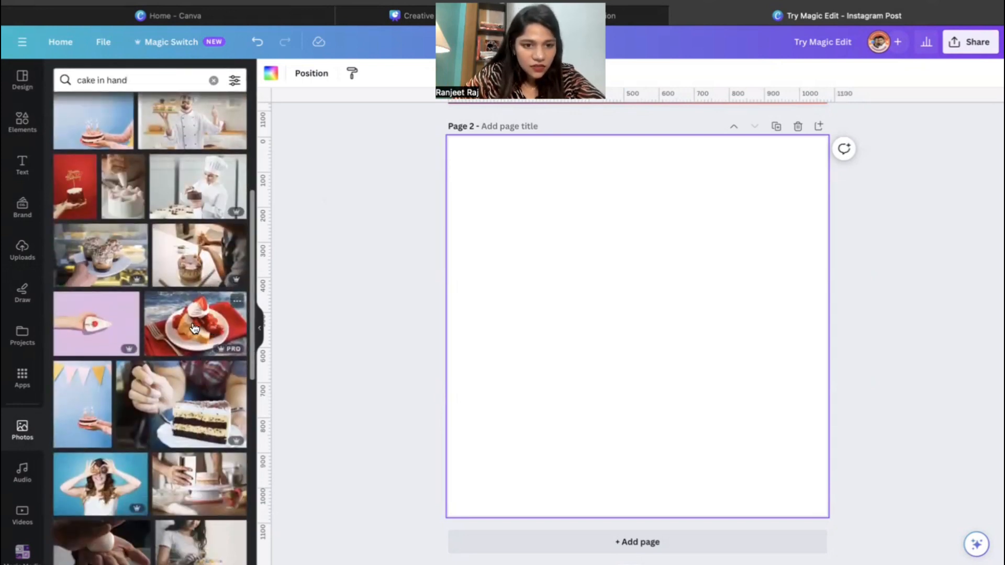
click(92, 327)
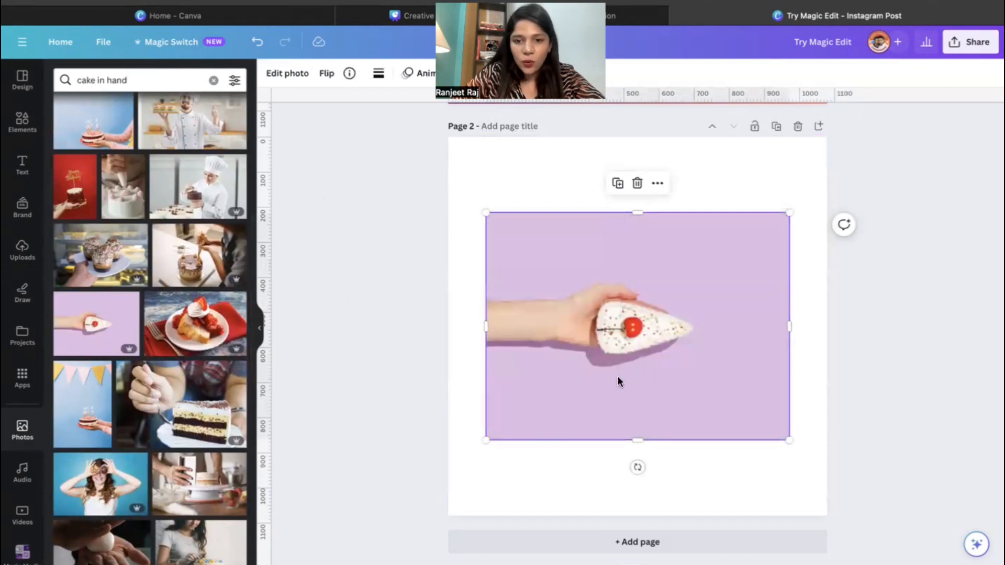
key(Delete)
click(195, 398)
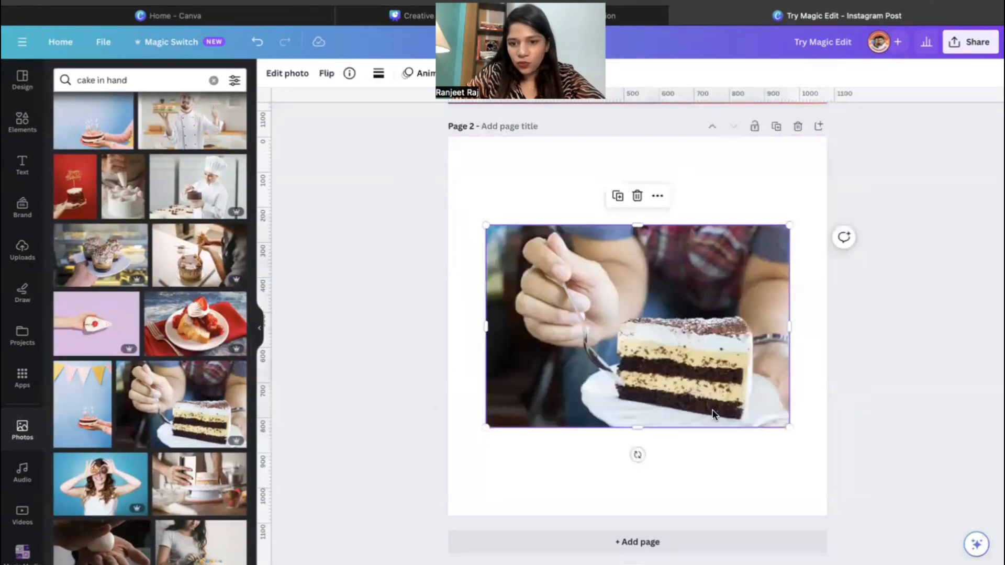
Enlarge the cake slice photo to cover the full width of page 2 and place it near the page's vertical middle
drag(687, 374, 725, 286)
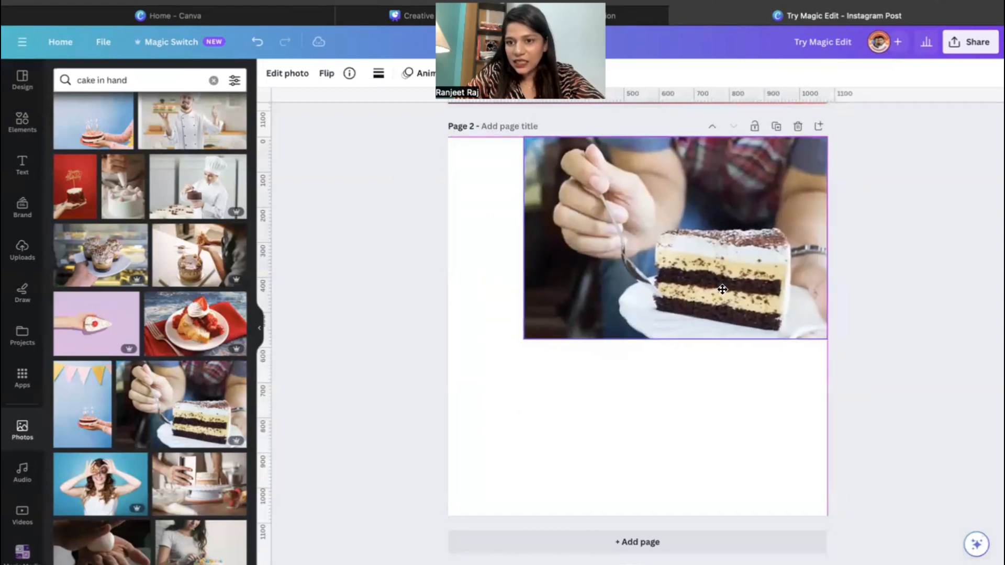
drag(523, 339, 428, 415)
drag(702, 323, 705, 369)
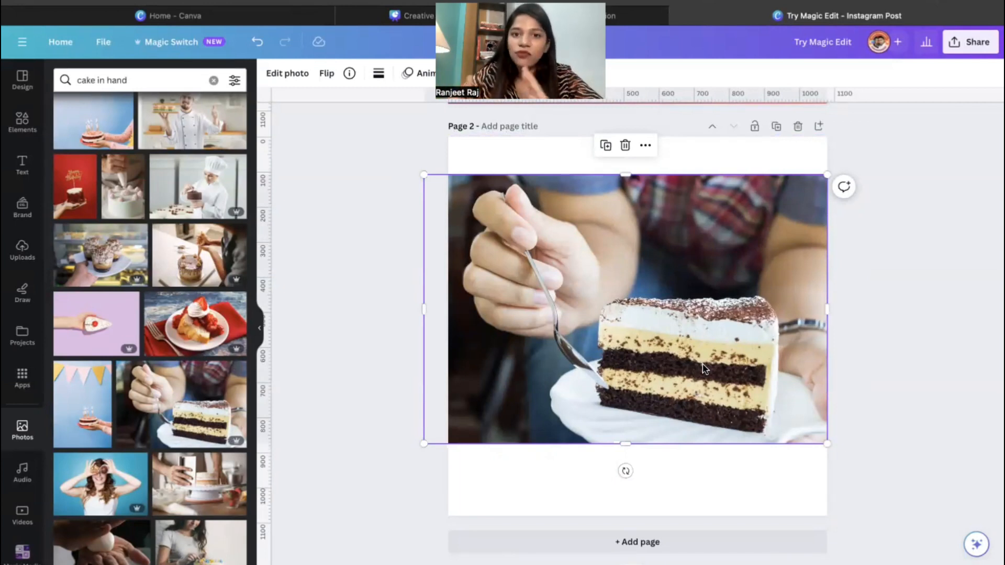
Start Magic Edit on the cake photo and mark the whole cake slice with brush size 64
click(269, 79)
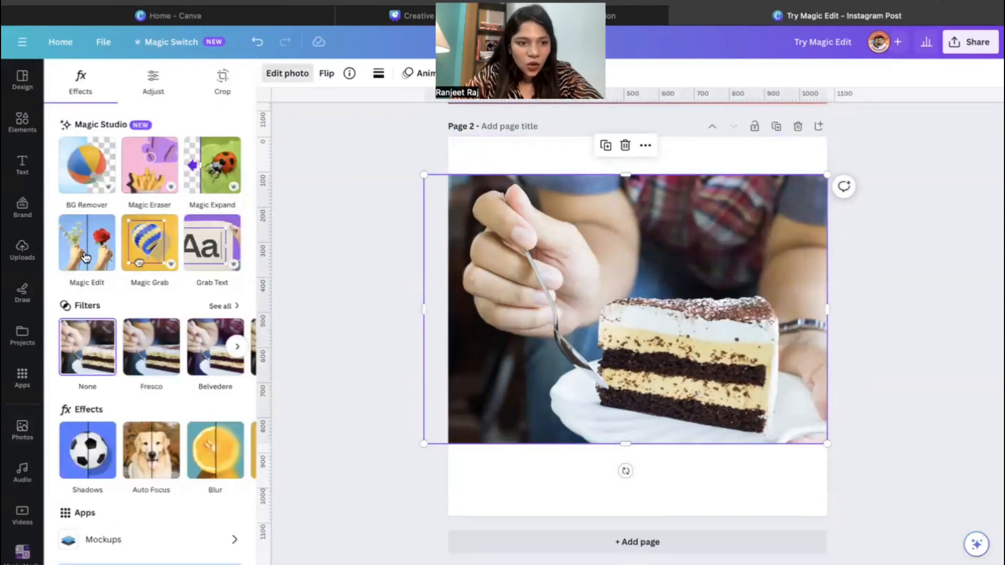
click(75, 240)
drag(94, 151, 175, 151)
mouse_move(685, 347)
mouse_down()
mouse_move(631, 341)
mouse_move(614, 424)
mouse_move(798, 459)
mouse_move(798, 361)
mouse_move(786, 337)
mouse_move(654, 341)
mouse_move(651, 372)
mouse_move(736, 389)
mouse_move(791, 384)
mouse_move(697, 407)
mouse_move(761, 423)
mouse_up()
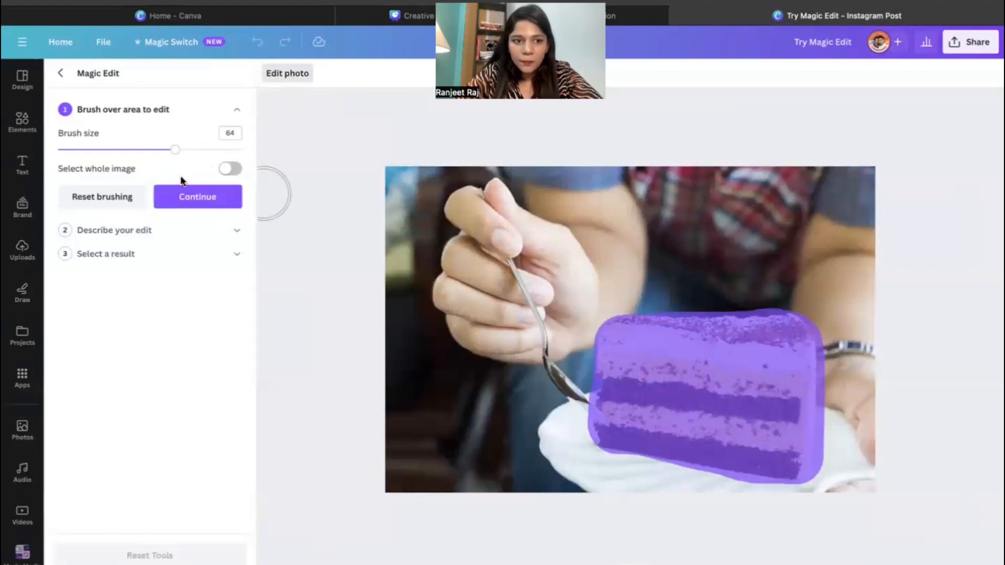
click(198, 198)
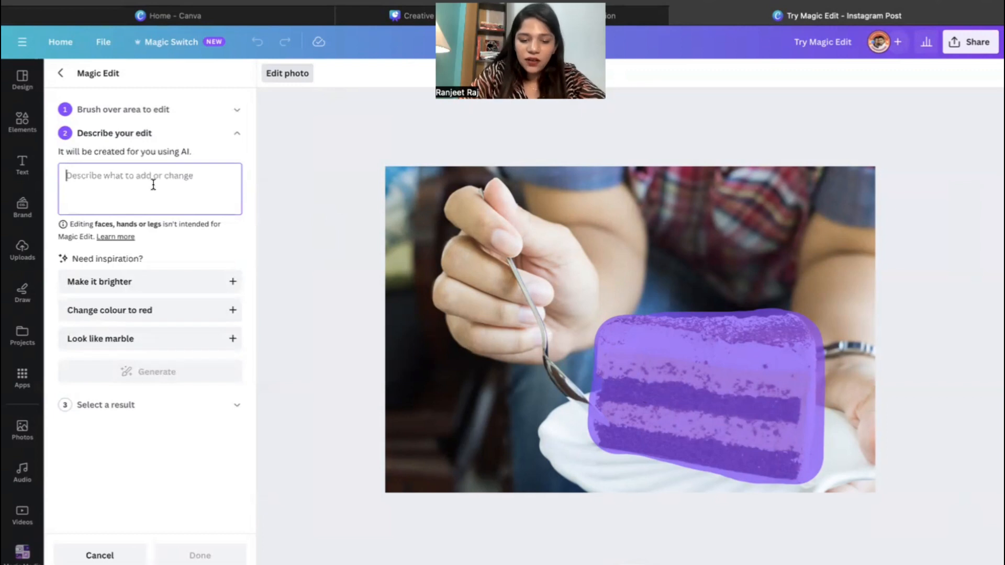
Generate Magic Edit results for the brushed area from the description "cupcake"
text(cu)
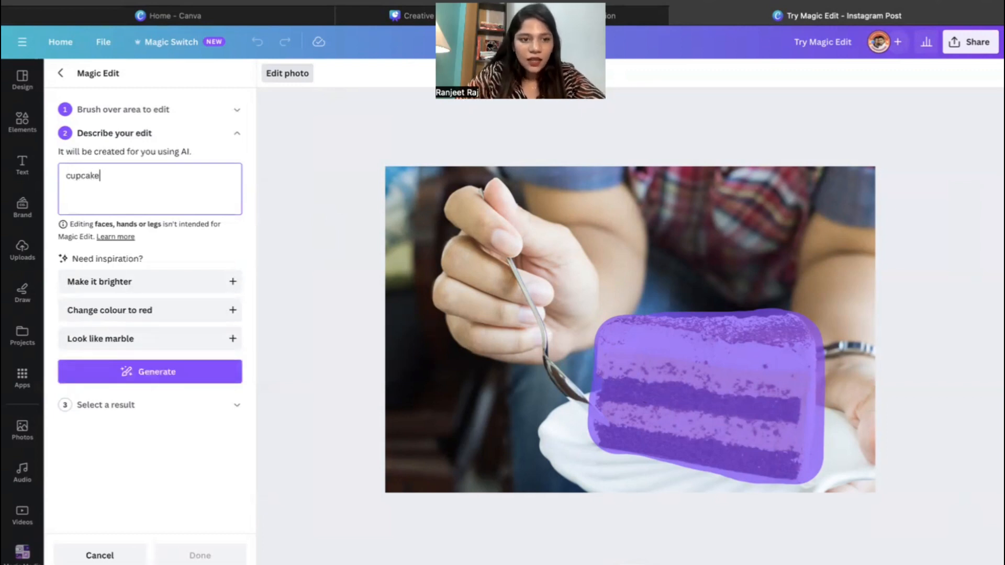
text(pcake)
click(168, 373)
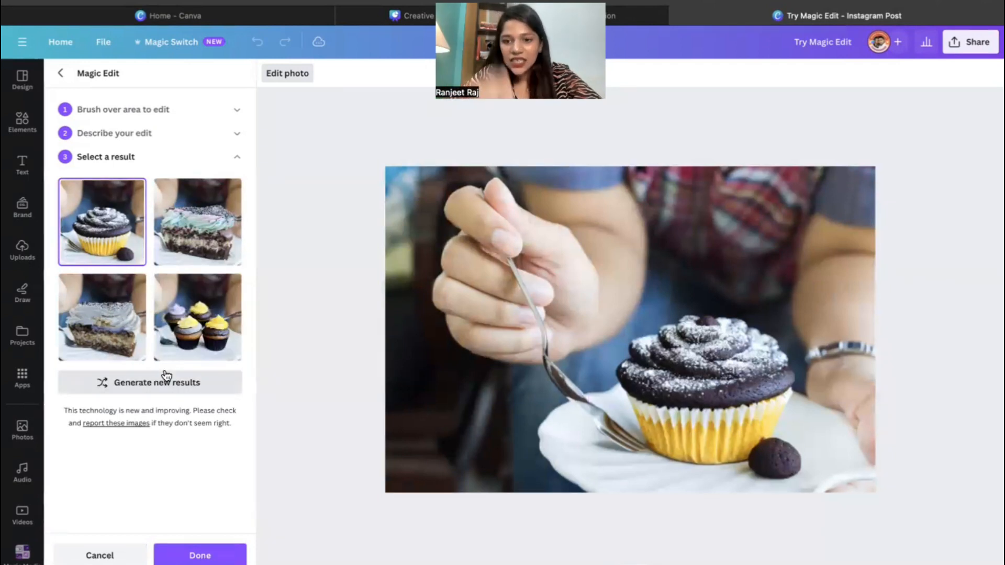
Preview the cupcake results and apply the single chocolate cupcake in a yellow wrapper
click(198, 253)
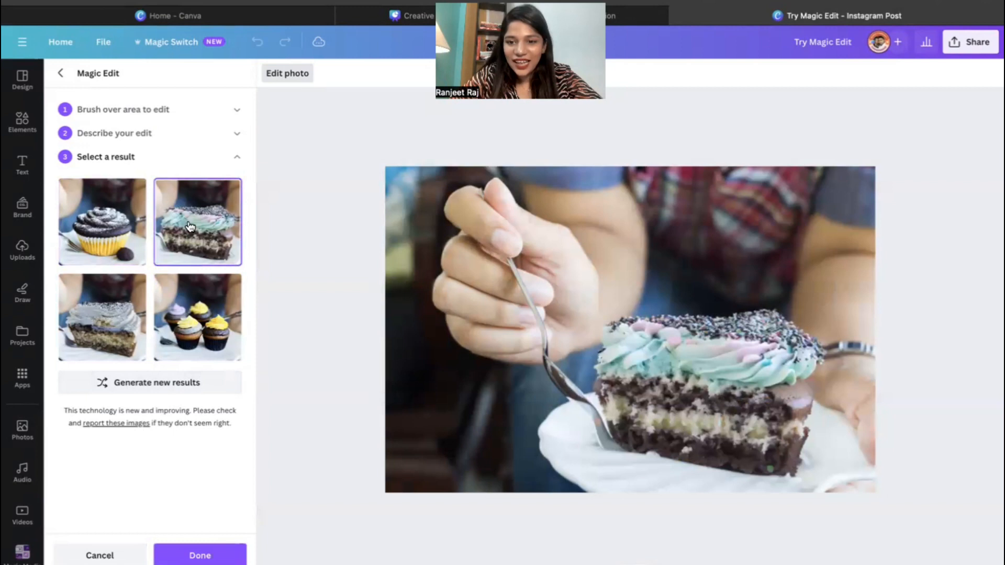
click(169, 347)
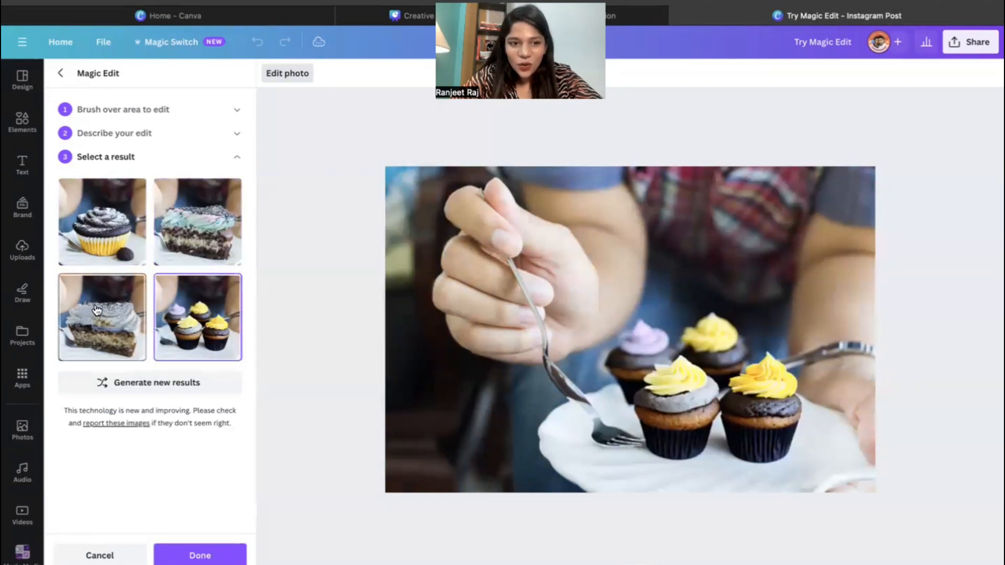
click(99, 311)
click(184, 231)
click(103, 226)
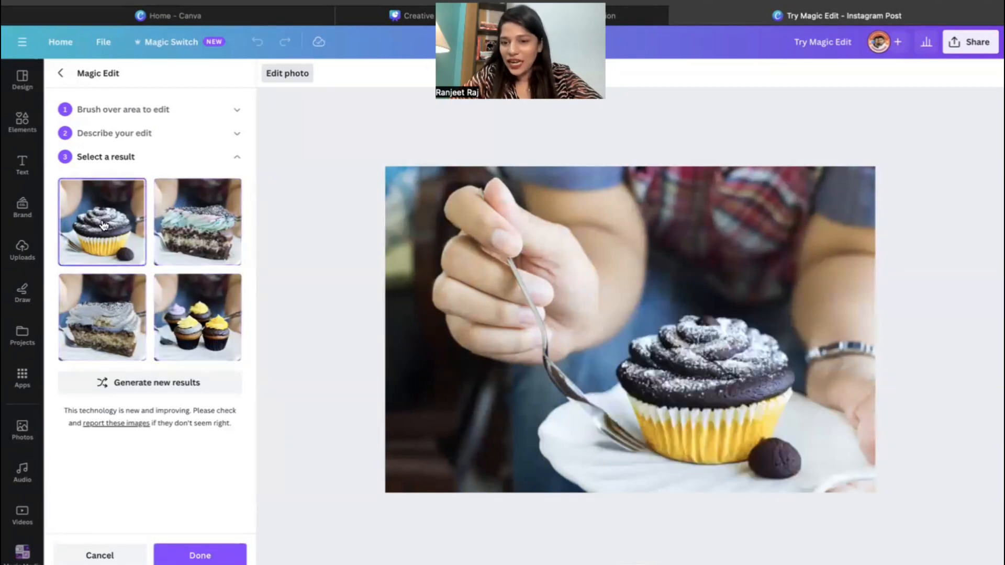
click(212, 552)
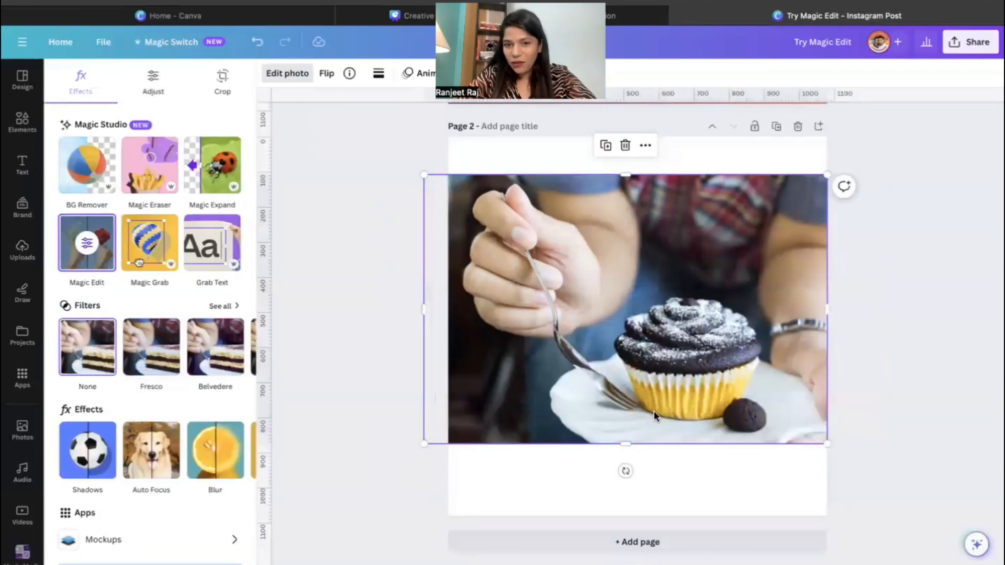
Shrink the edited cupcake photo to about two thirds of the page width and centre it at the page's top edge
drag(423, 445, 542, 365)
drag(703, 315, 656, 276)
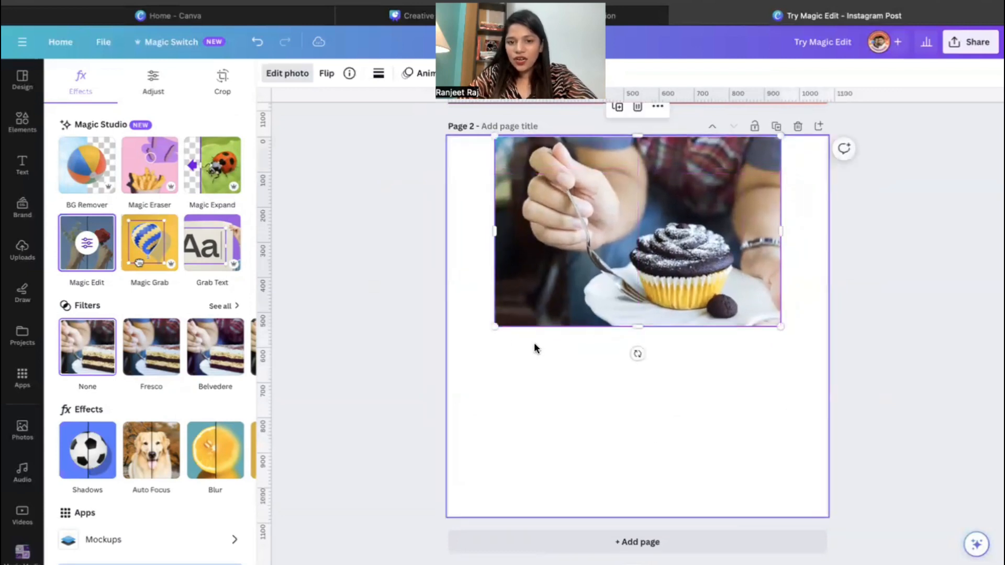
drag(492, 327, 535, 298)
mouse_move(674, 251)
mouse_down()
mouse_move(596, 263)
mouse_move(658, 254)
mouse_up()
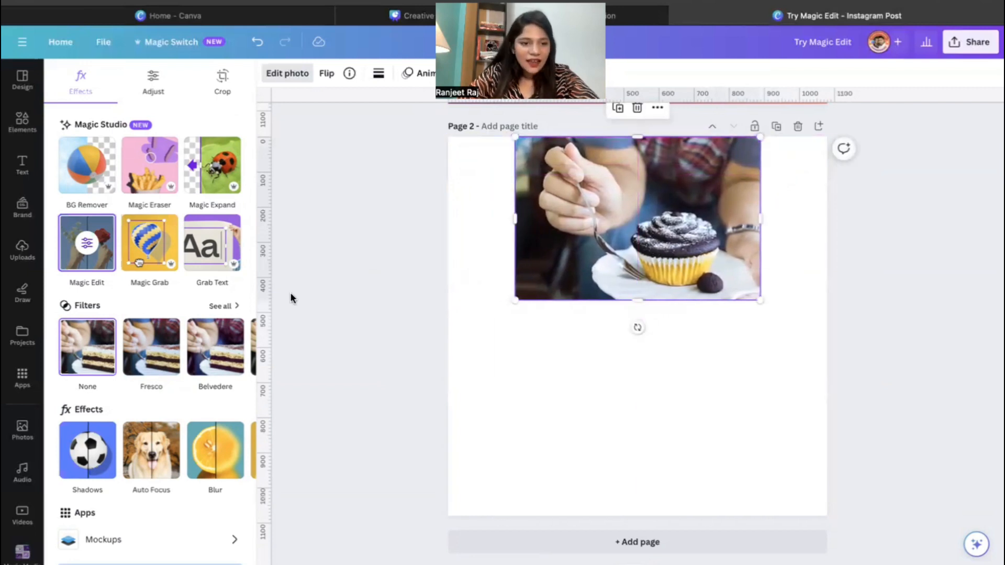
Add the recently used original cake photo to the page and place it below the cupcake photo at the page's lower edge
click(21, 432)
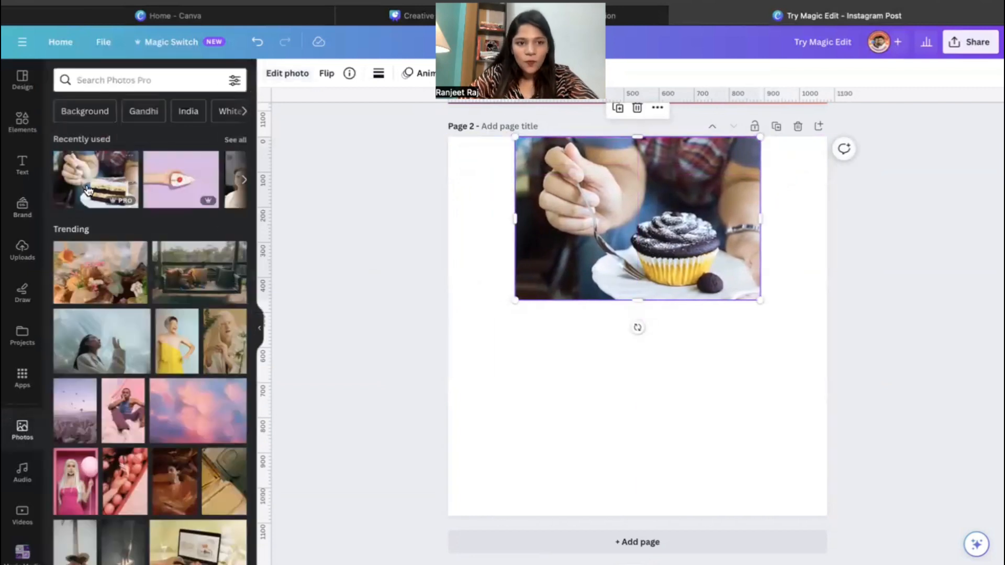
click(109, 190)
drag(624, 296, 620, 407)
Enlarge the cupcake and cake photos to about three quarters of the page width so they meet mid-page for comparison
click(635, 207)
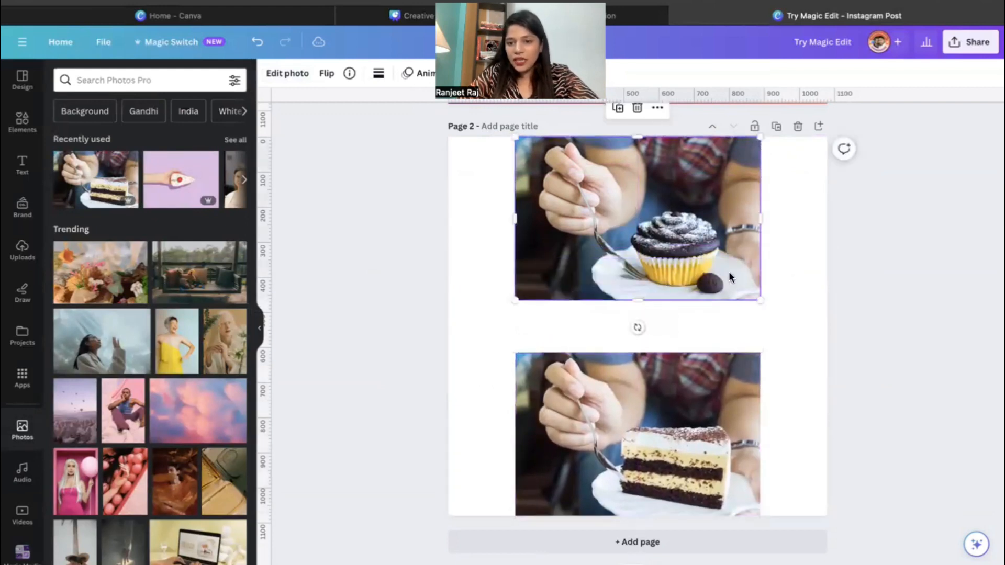
drag(760, 300, 800, 326)
click(679, 381)
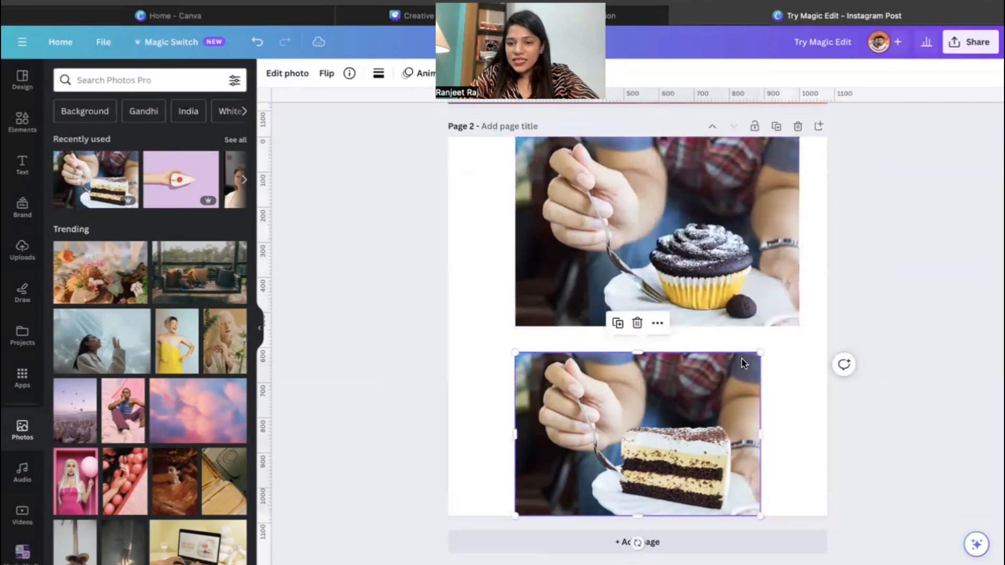
drag(761, 355, 806, 342)
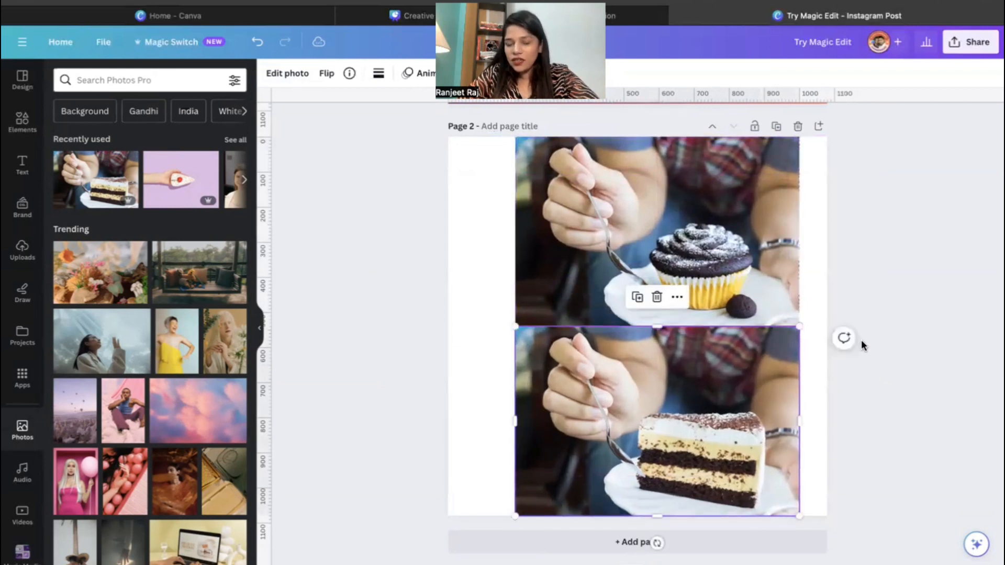
click(862, 341)
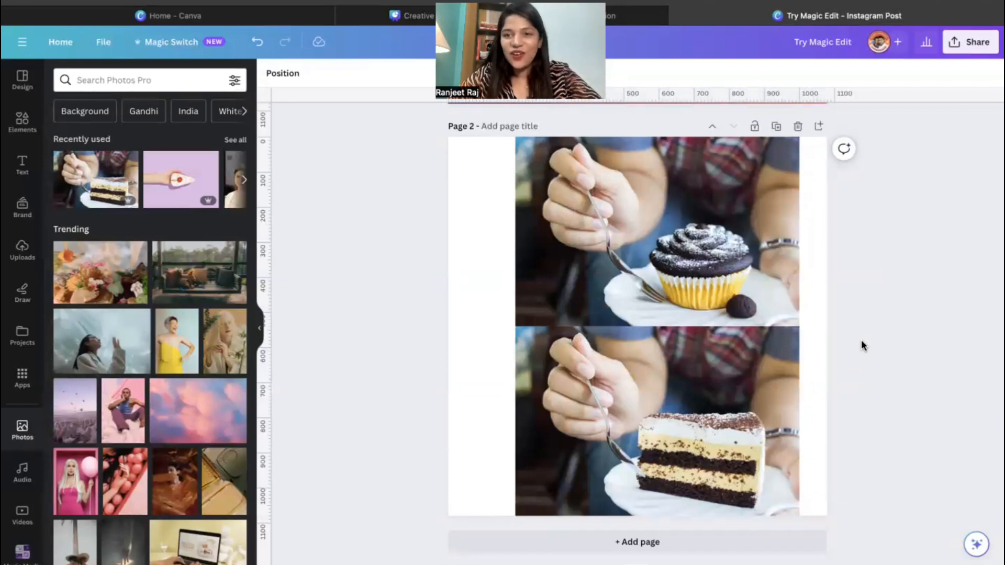
Return to the home page and start trying Magic Animate from the newest features
click(676, 16)
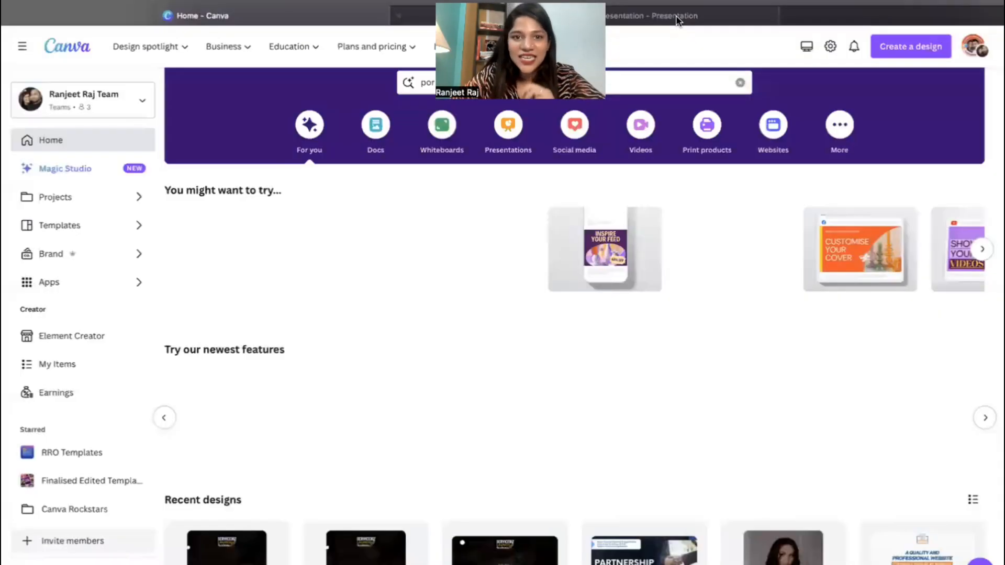
scroll(775, 443, right, 2)
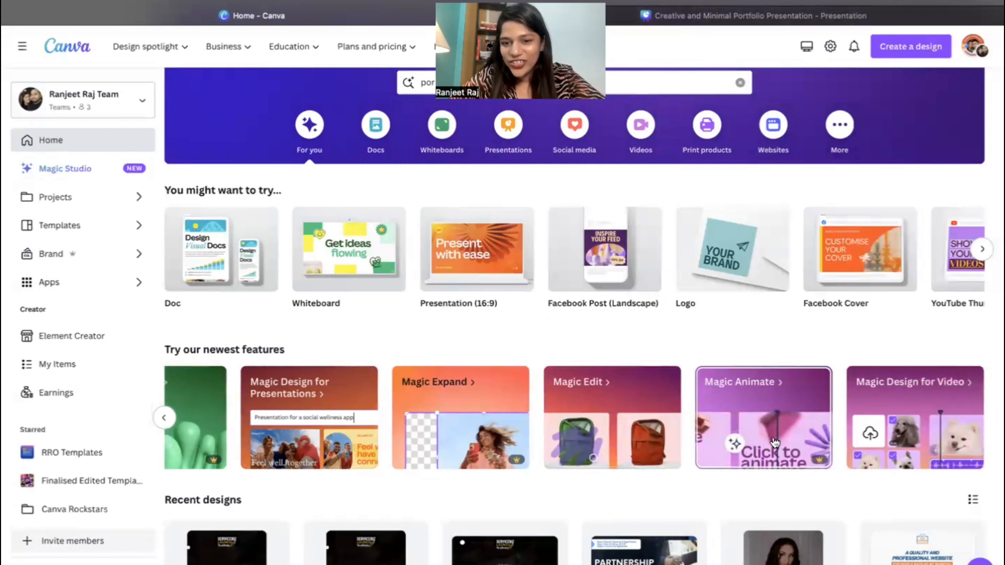
click(775, 441)
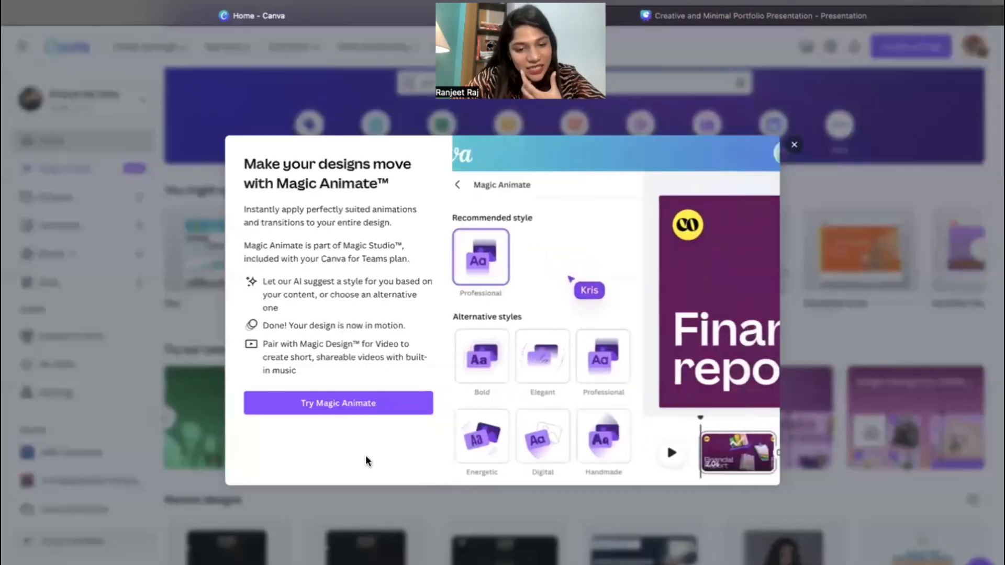
click(345, 404)
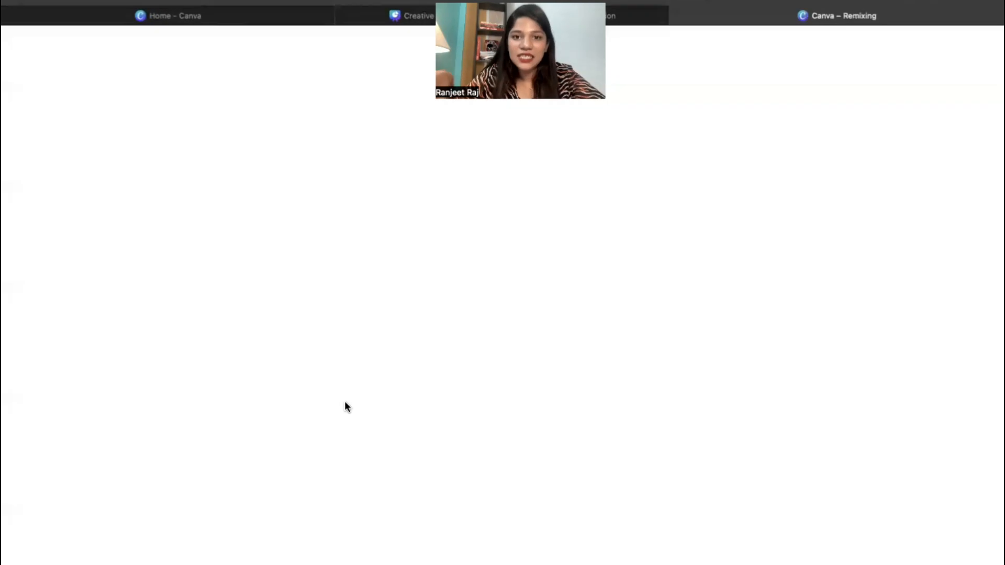
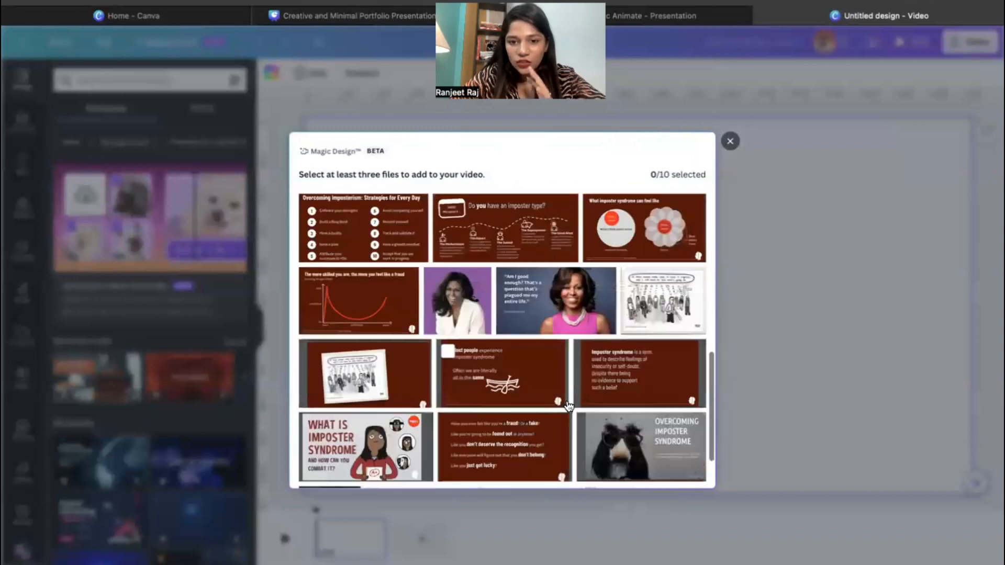
Select three review screenshots for the Magic Design video, including the "Today's session was so amazing" message
scroll(570, 405, down, 2)
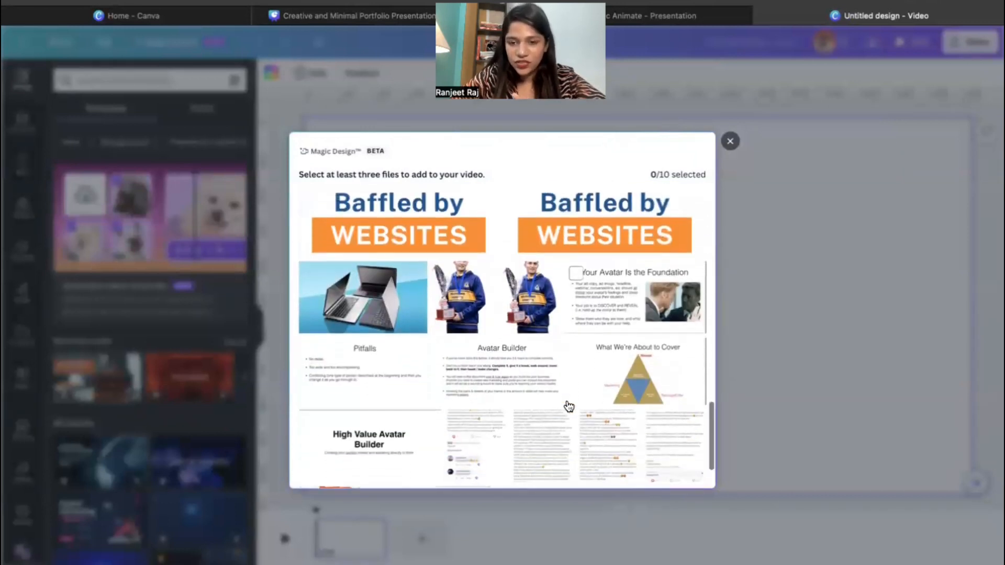
scroll(568, 406, down, 15)
scroll(602, 406, down, 6)
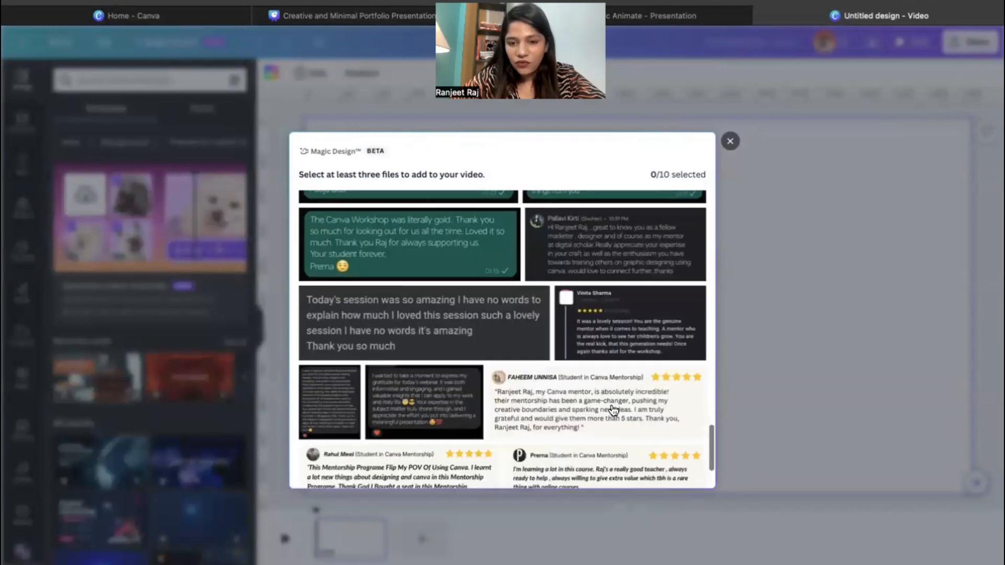
scroll(612, 408, up, 5)
scroll(614, 410, up, 3)
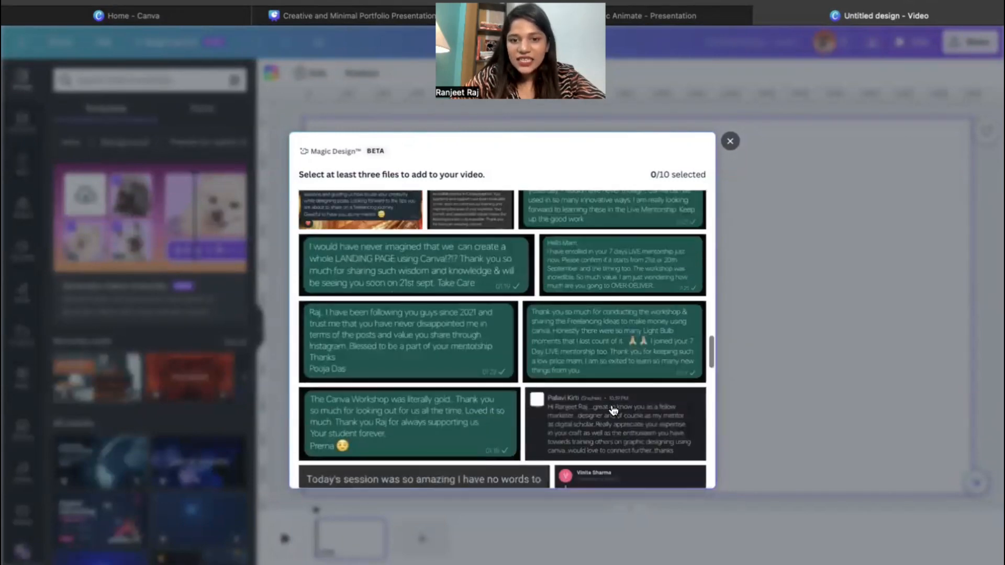
scroll(614, 410, up, 3)
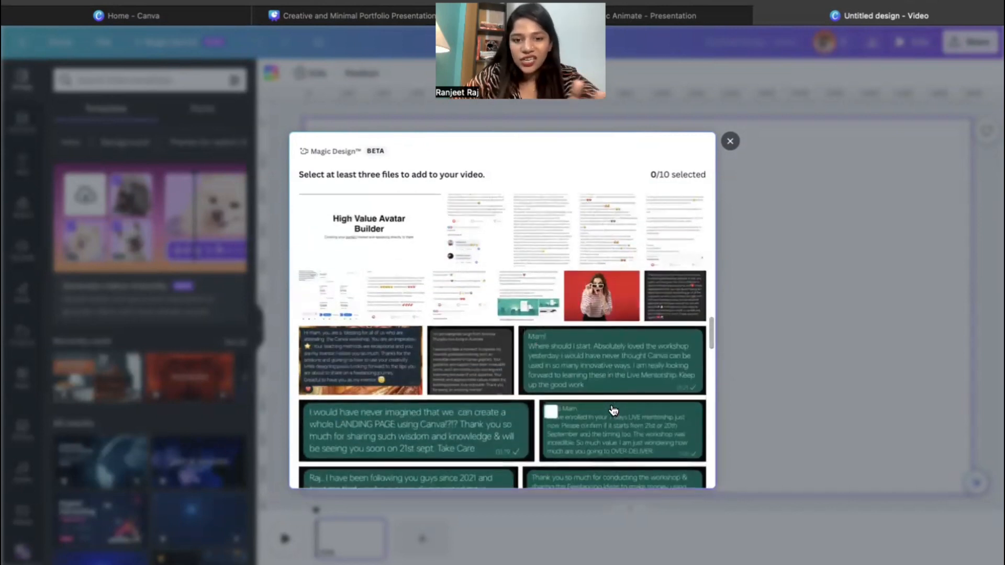
scroll(614, 410, down, 8)
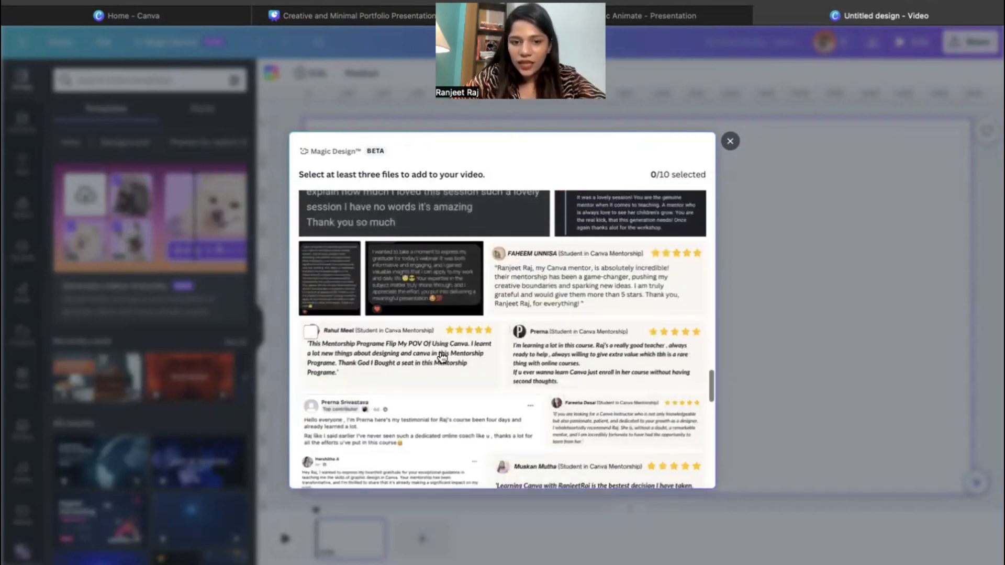
click(311, 331)
click(311, 408)
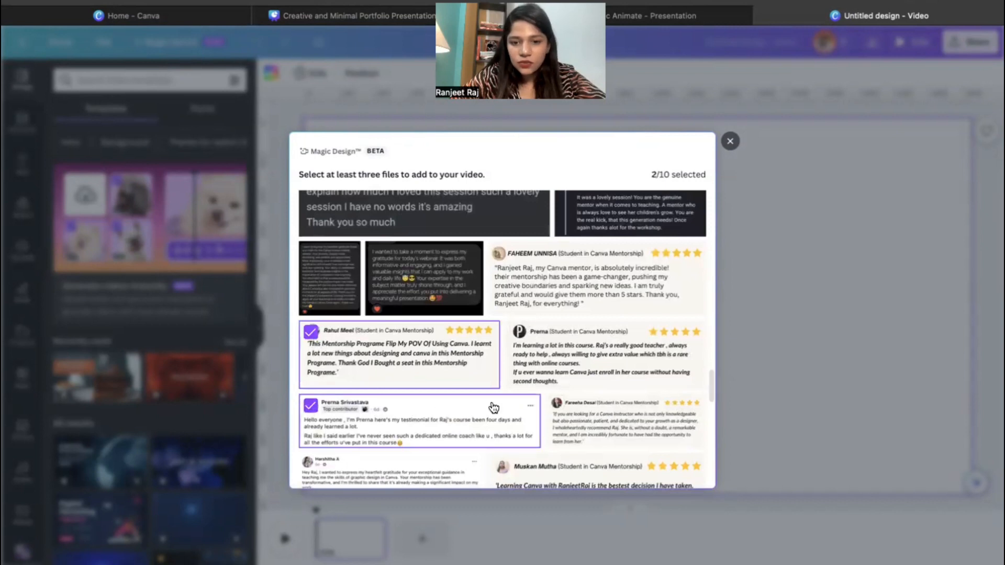
scroll(311, 377, up, 3)
click(311, 356)
scroll(311, 358, down, 2)
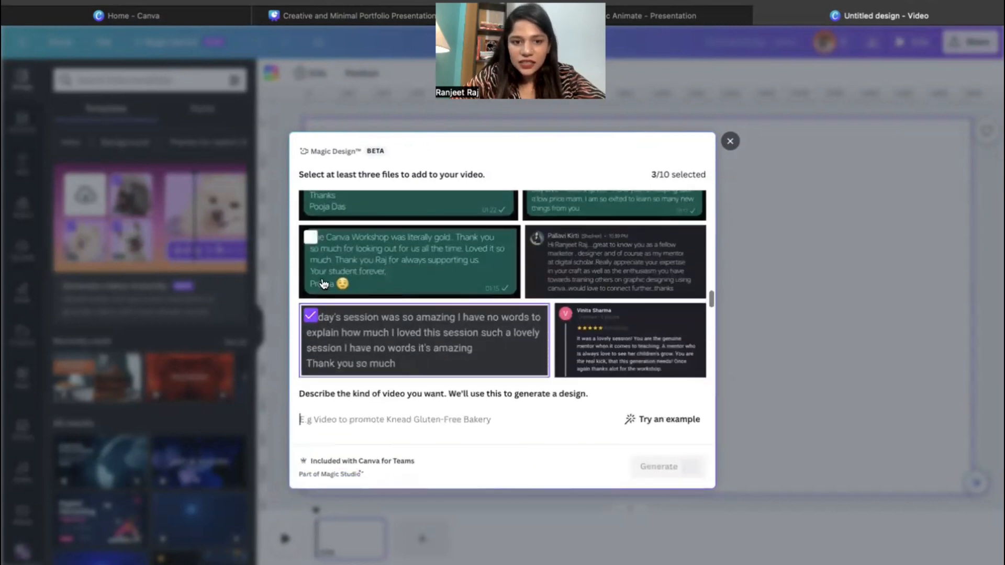
Add seven more review screenshots to the Magic Design selection, mostly green chat messages plus a five-star mentorship review, to reach ten files
click(310, 237)
click(536, 238)
scroll(536, 241, up, 3)
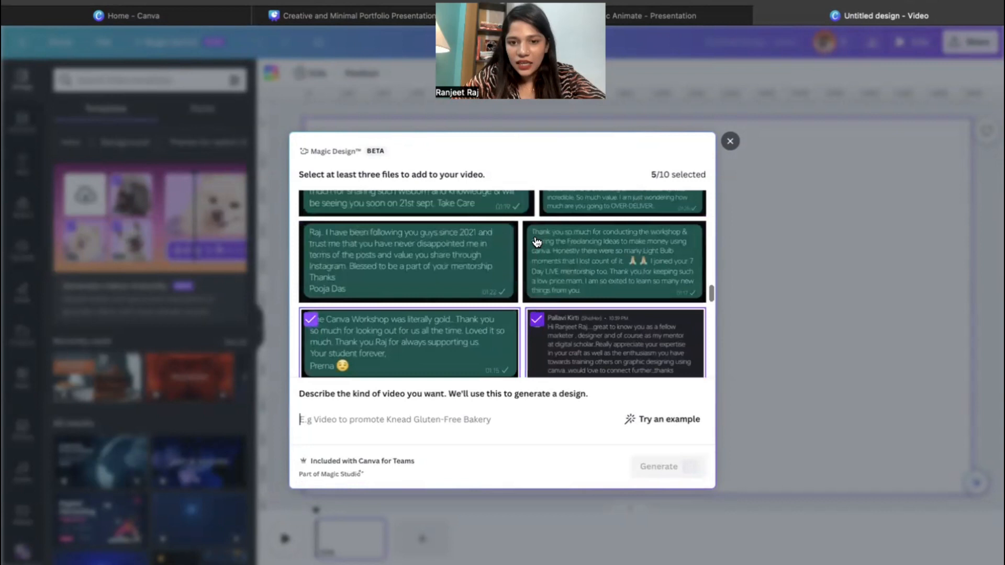
click(311, 291)
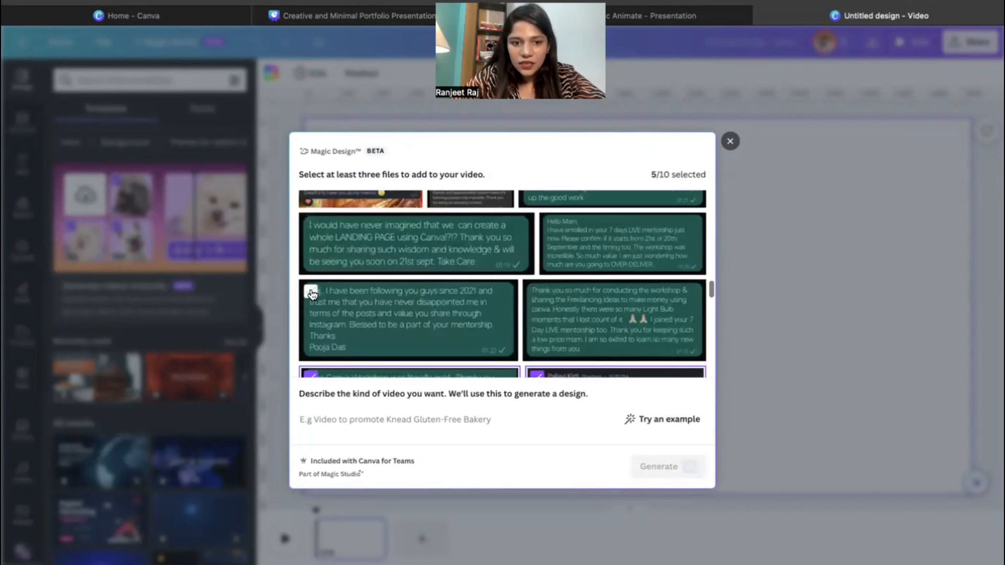
click(310, 224)
click(551, 225)
click(538, 299)
scroll(539, 302, down, 10)
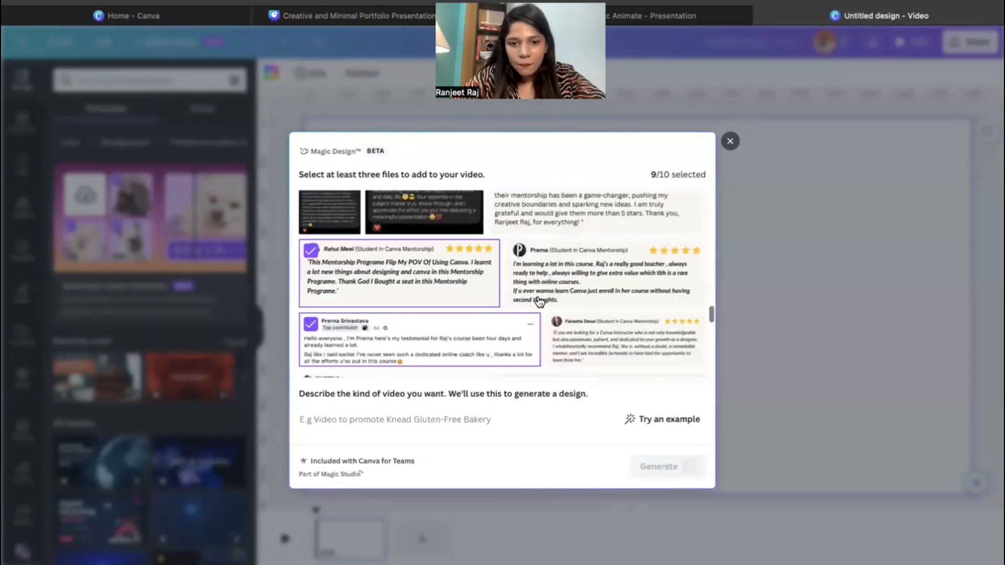
scroll(539, 302, up, 3)
click(539, 294)
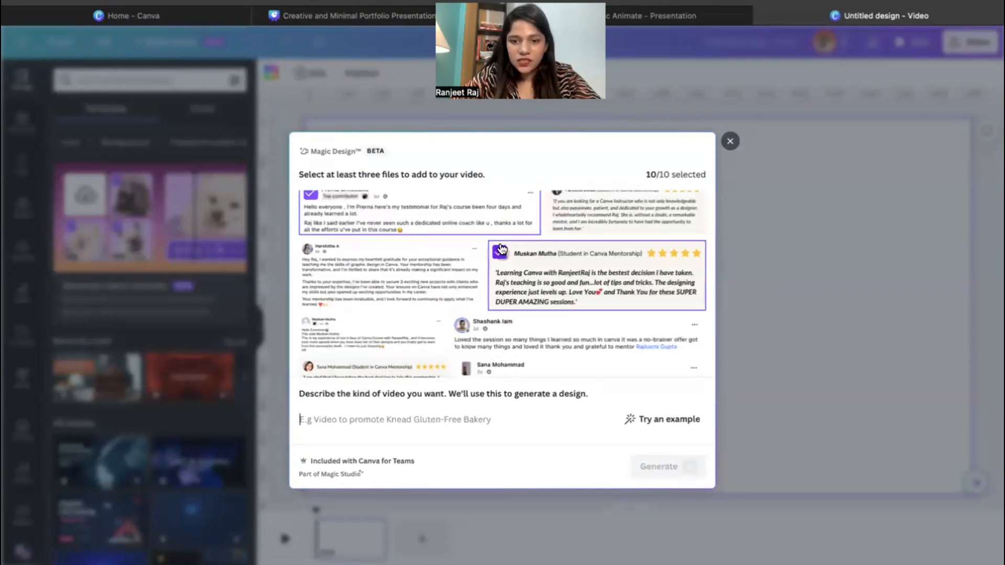
Generate the video from the description "Create a video saying thank you for the amazing reviews to my Canva Masterclass"
click(410, 419)
text(C)
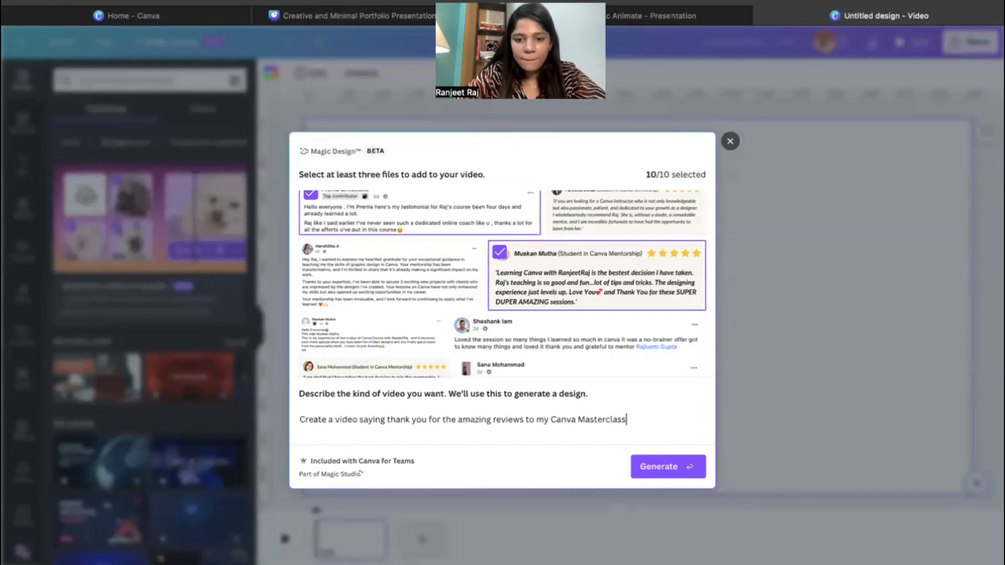
click(657, 471)
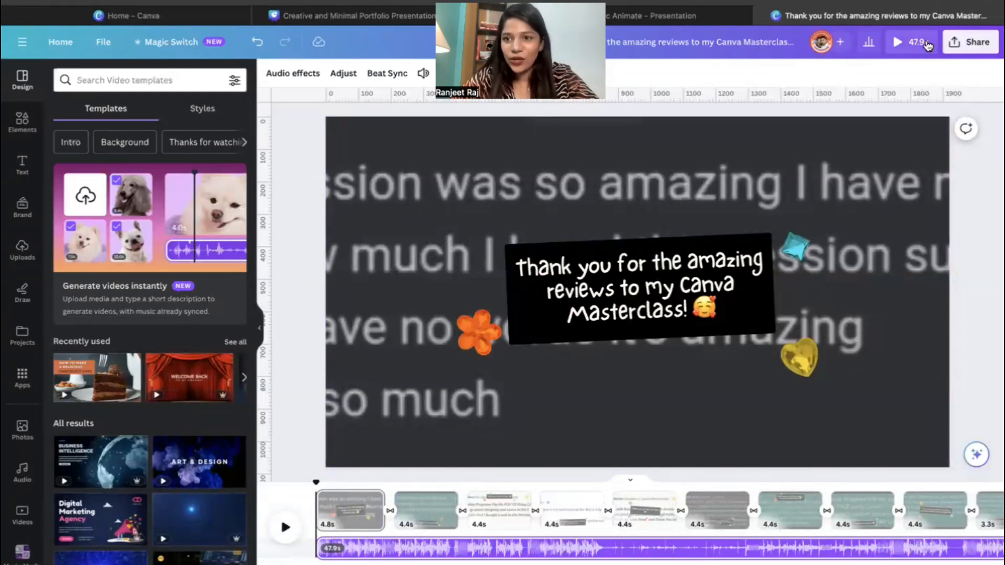
Preview the generated thank-you video with the volume lowered, and return to the full-screen editor
click(928, 46)
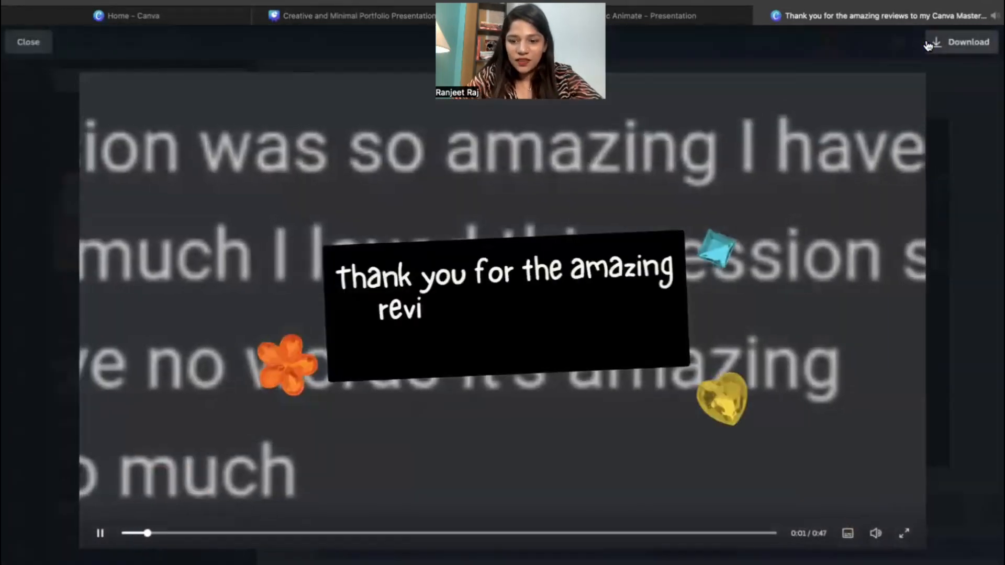
key(XF86AudioMute)
key(XF86AudioLowerVolume)
key(XF86AudioLowerVolume)
key(XF86AudioLowerVolume)
key(XF86AudioLowerVolume)
key(XF86AudioLowerVolume)
key(XF86AudioLowerVolume)
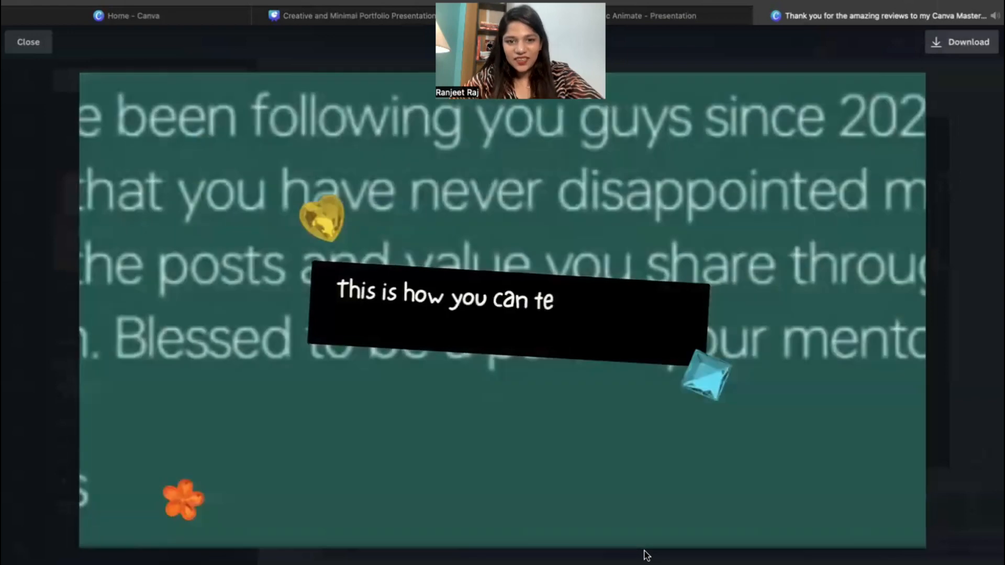
key(Escape)
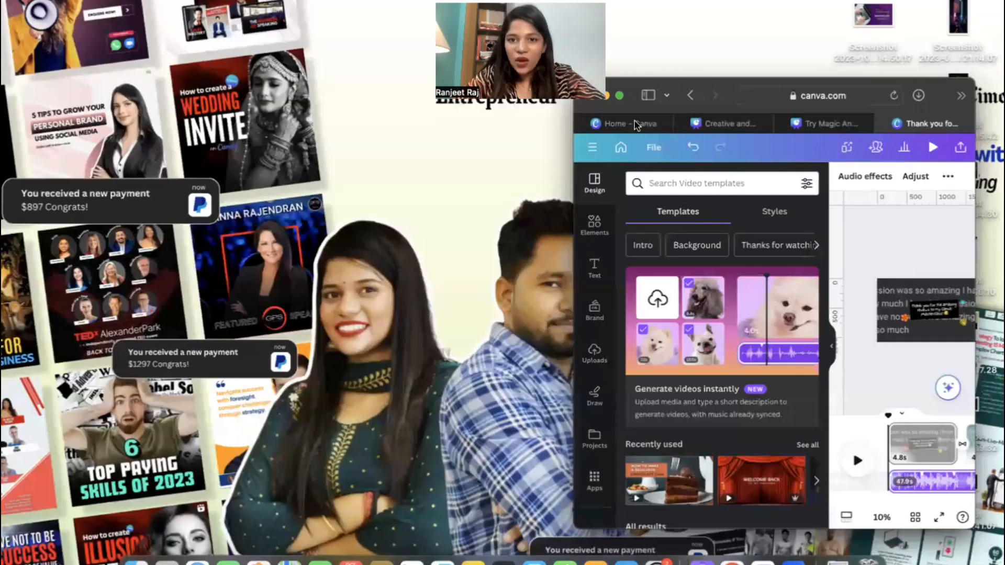
click(621, 96)
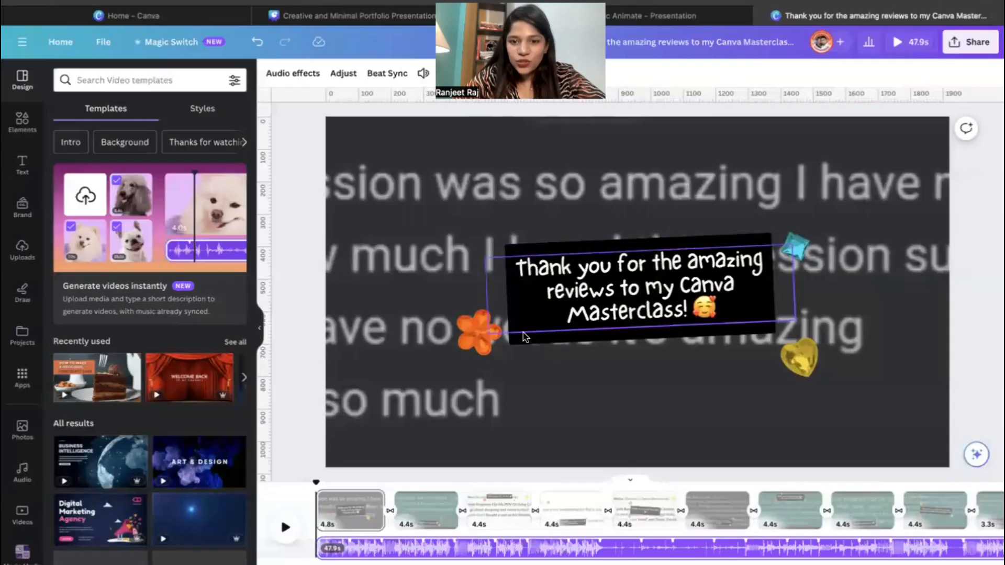
double_click(525, 396)
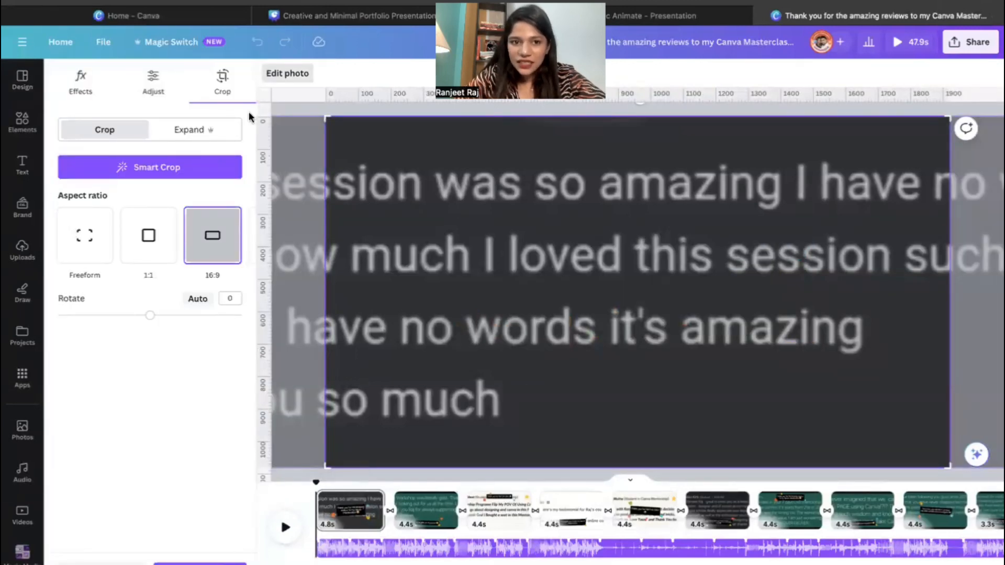
click(199, 564)
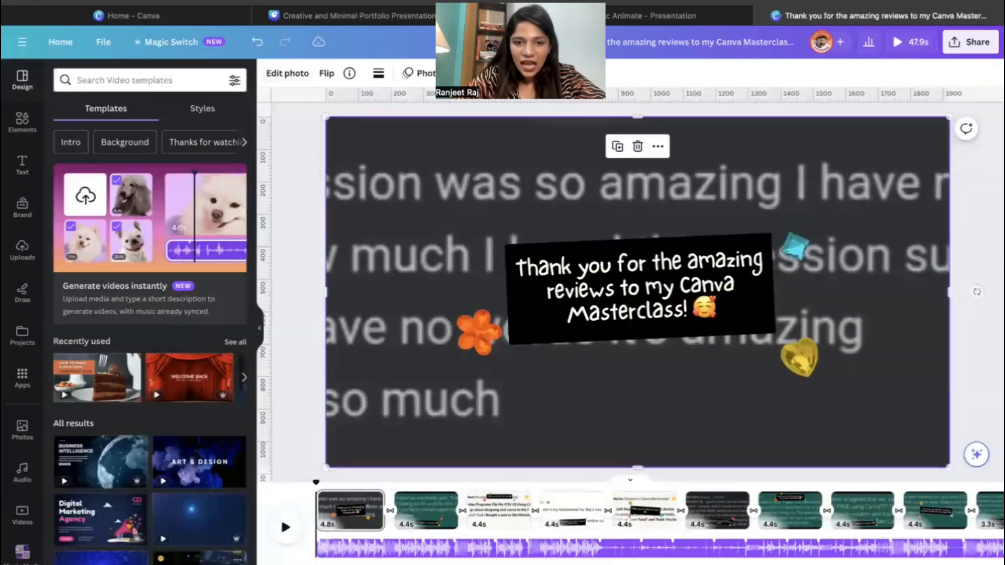
right_click(375, 398)
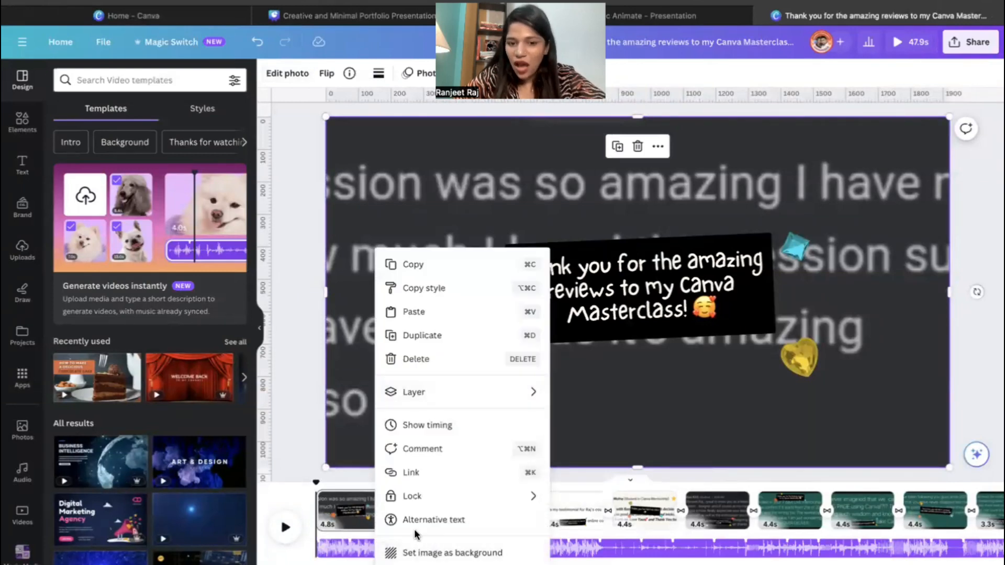
click(337, 395)
double_click(337, 394)
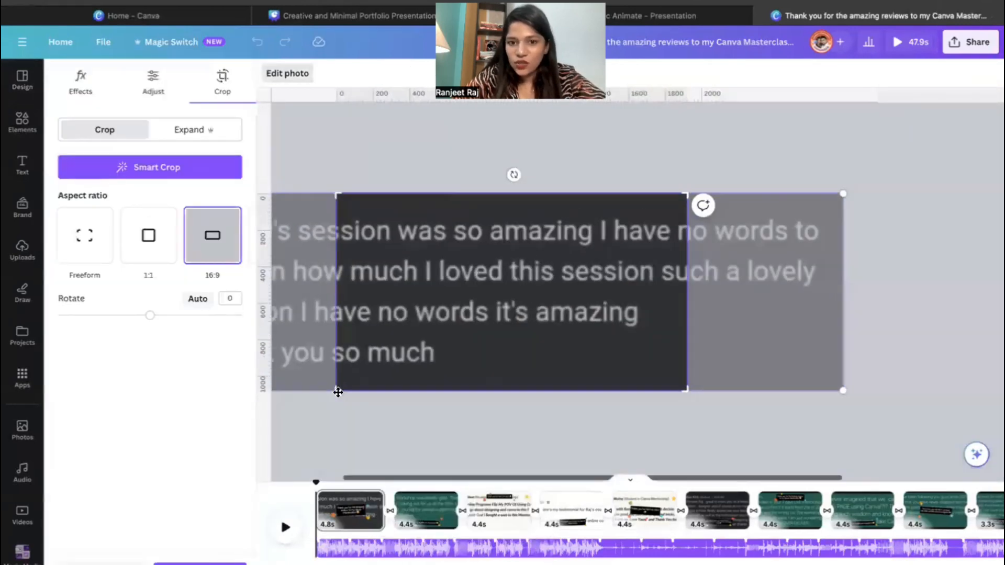
click(586, 427)
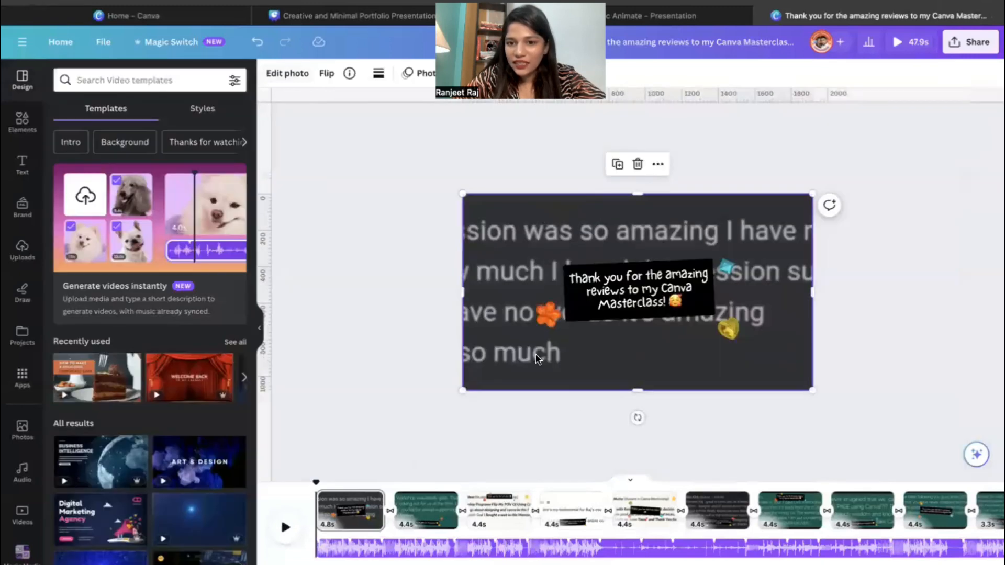
Resize and uncrop the review screenshot on the first video page to show its whole text, and place it across the page's upper half
drag(812, 192, 678, 269)
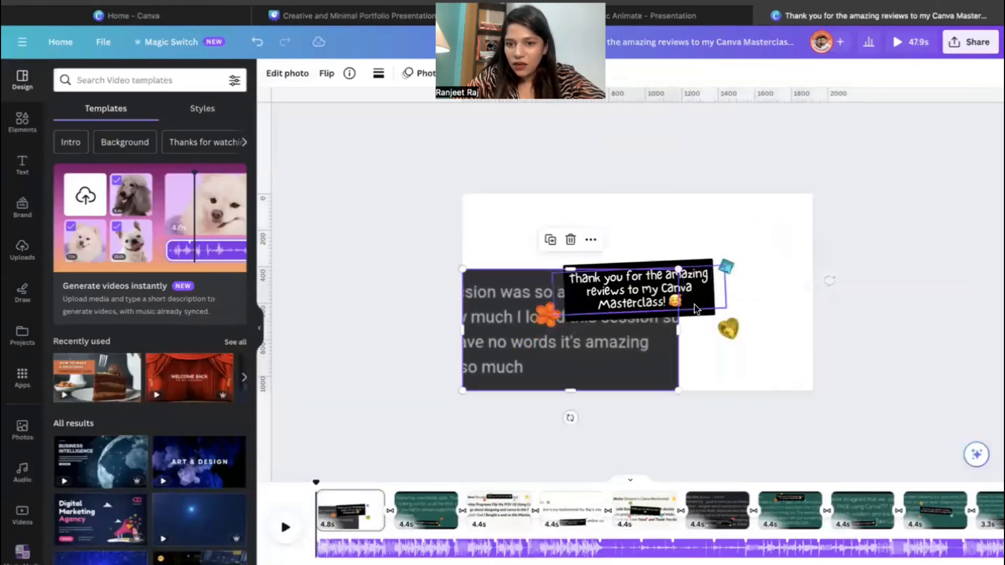
drag(678, 327, 813, 334)
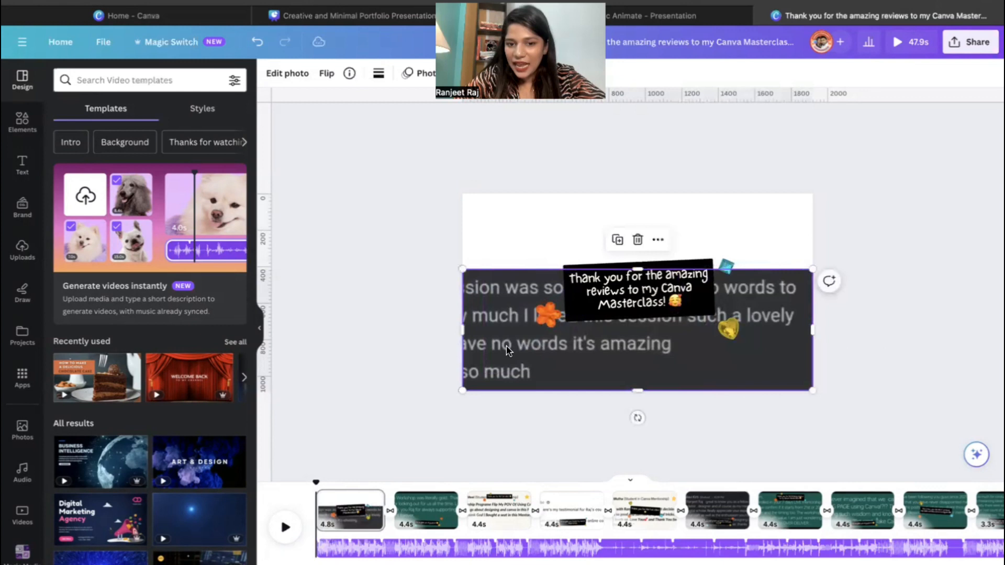
drag(464, 386, 530, 352)
drag(530, 310, 481, 312)
drag(761, 334, 752, 258)
Move the thank-you label with the flower and heart stickers below the review screenshot, and shrink the blue gem to a tiny size
drag(471, 335, 685, 332)
drag(683, 230, 687, 238)
drag(728, 267, 722, 277)
click(736, 297)
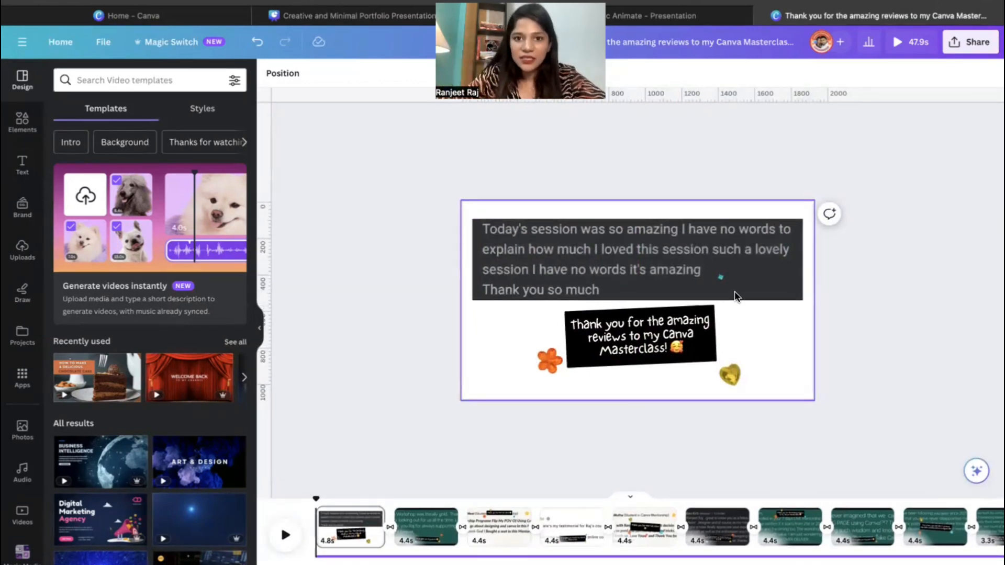
click(22, 249)
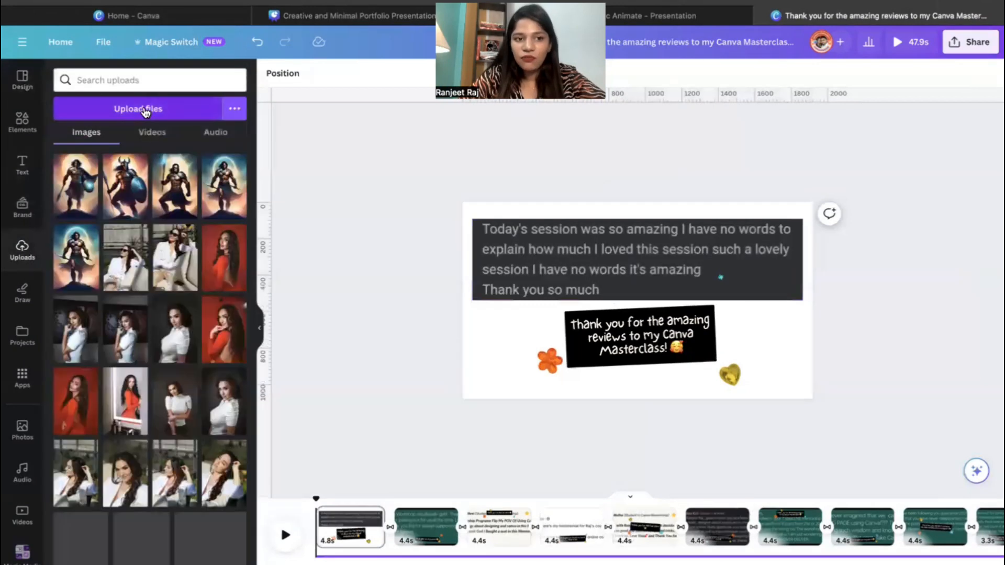
click(138, 109)
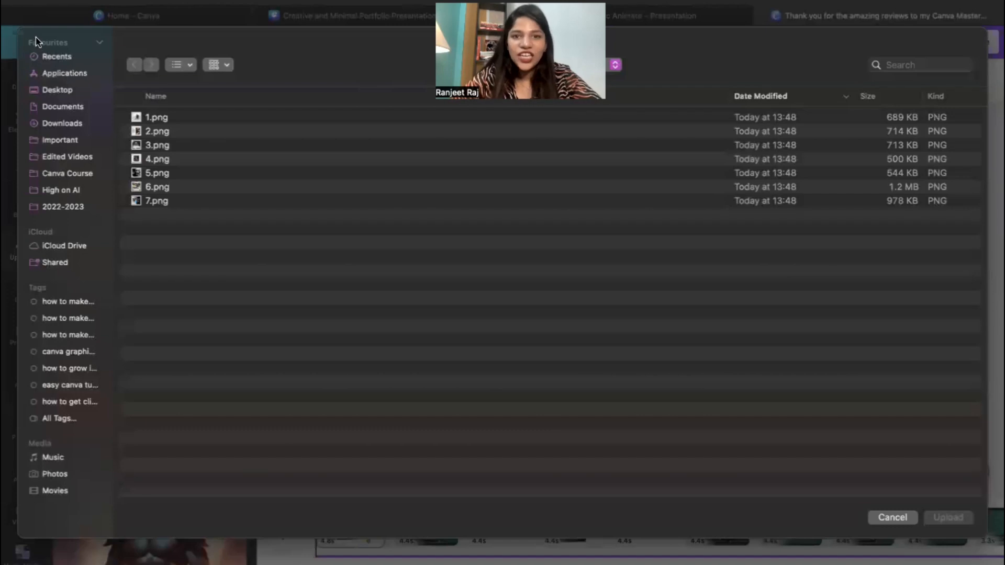
click(892, 518)
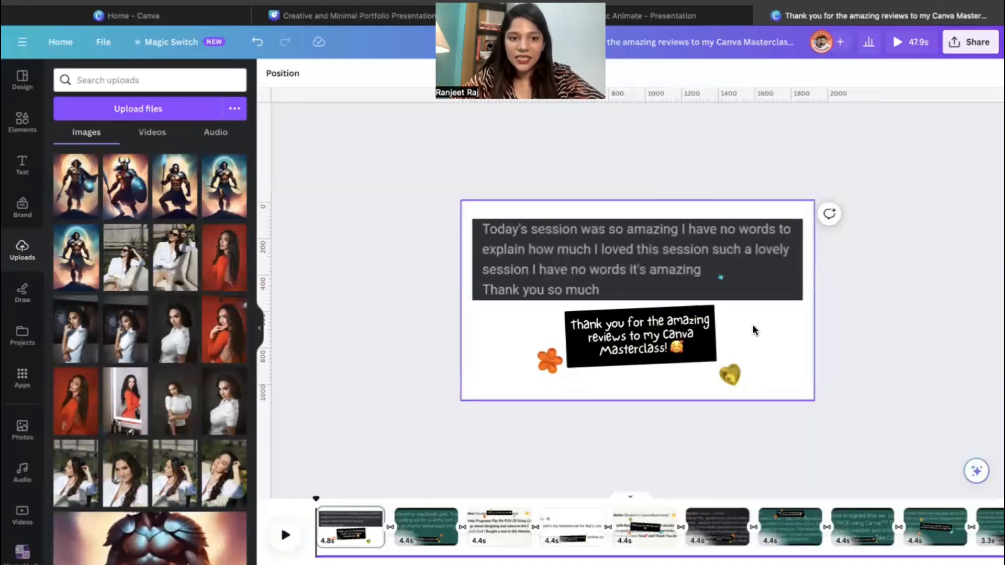
Return to the home page and look through the newest features from Magic Design to Magic Design for Video
click(204, 21)
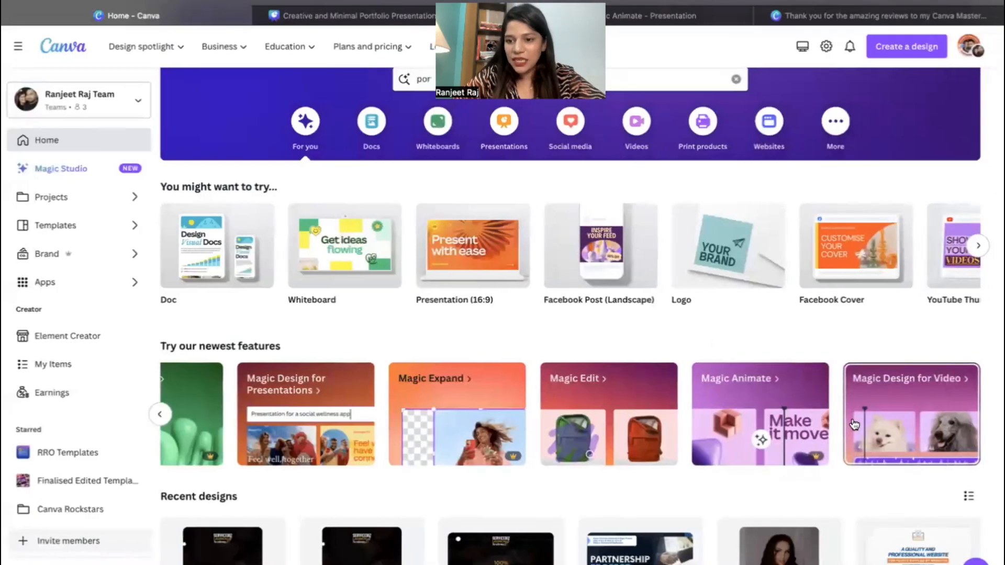
scroll(853, 425, left, 2)
scroll(855, 424, left, 10)
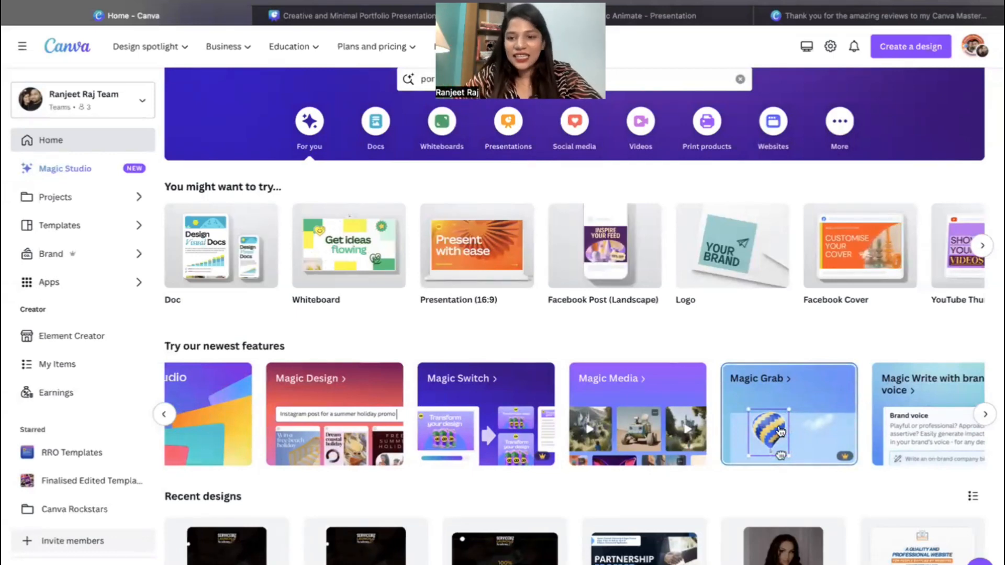
scroll(796, 431, right, 5)
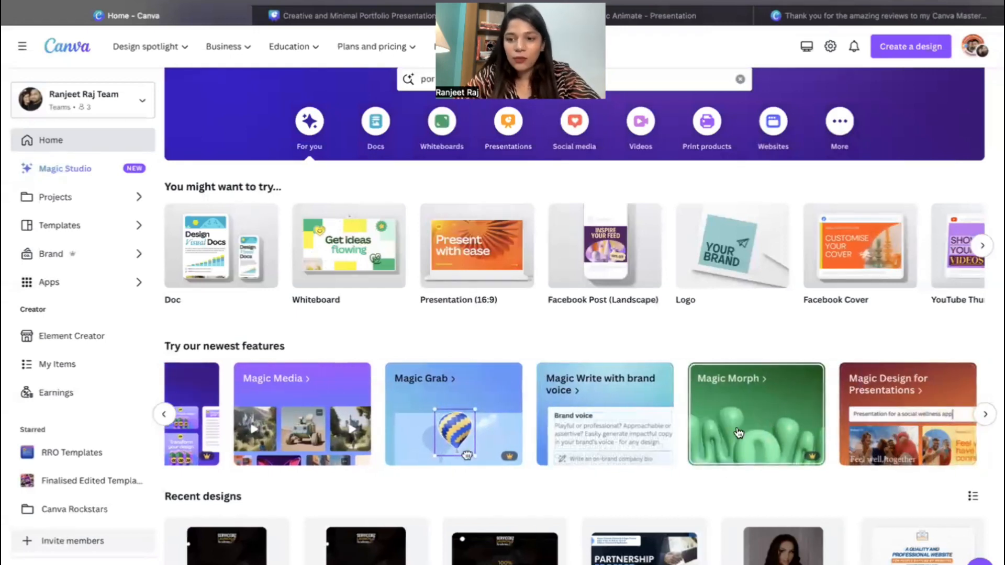
scroll(772, 429, left, 5)
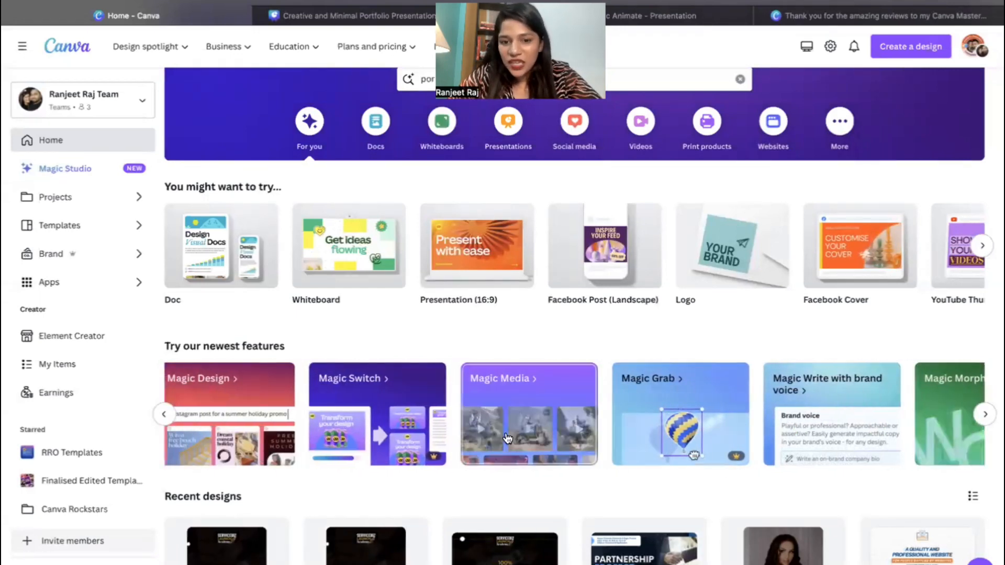